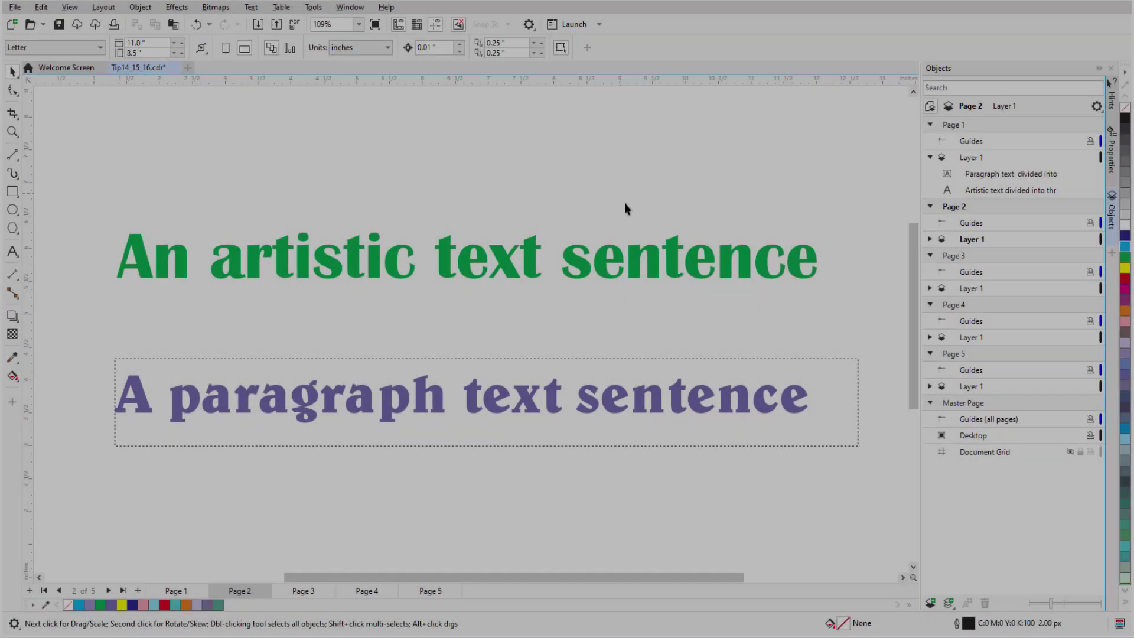
Step: Break the artistic sentence into words, split 'text' into letters, and drop the x below the baseline
{"action": "key", "text": "ctrl+k"}
{"action": "key", "text": "Tab"}
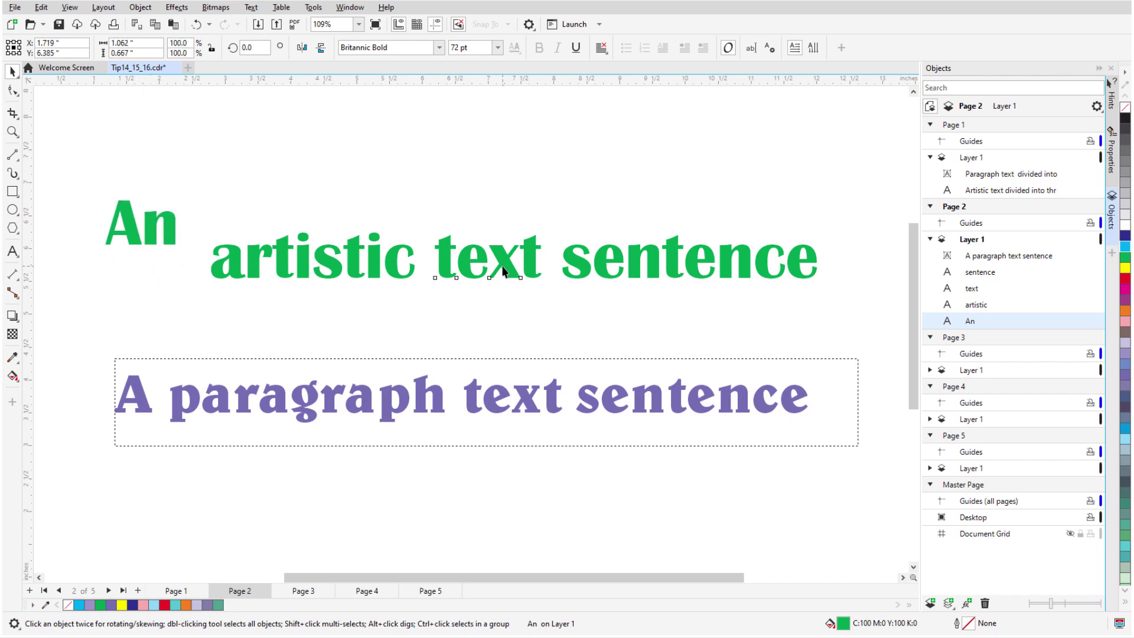
{"action": "left_click", "coordinate": [520, 308]}
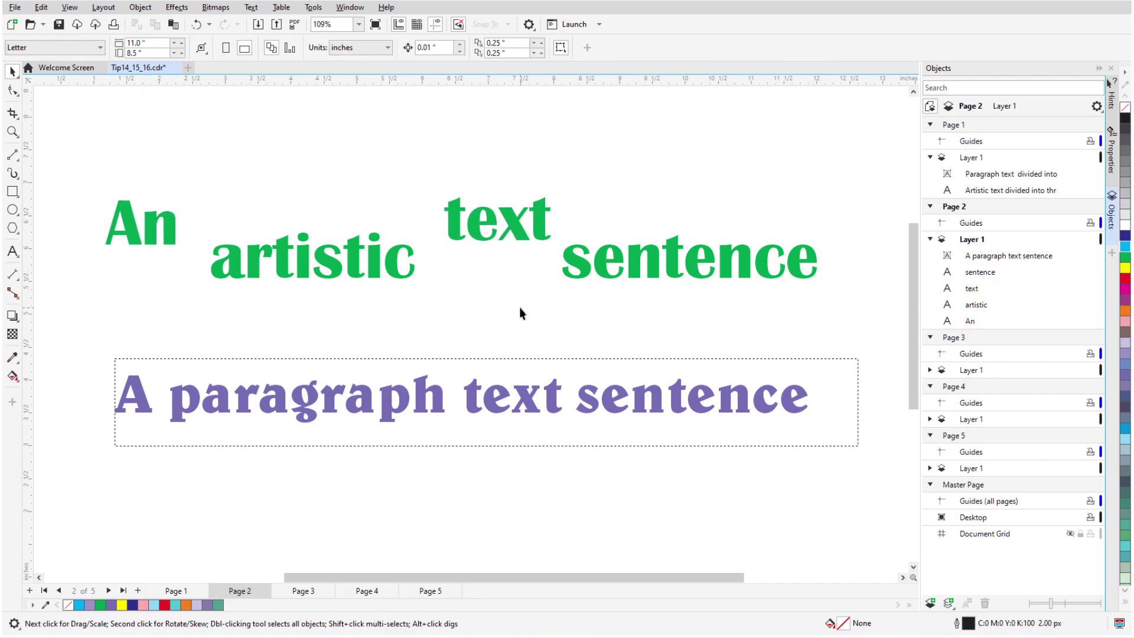
{"action": "left_click", "coordinate": [512, 224]}
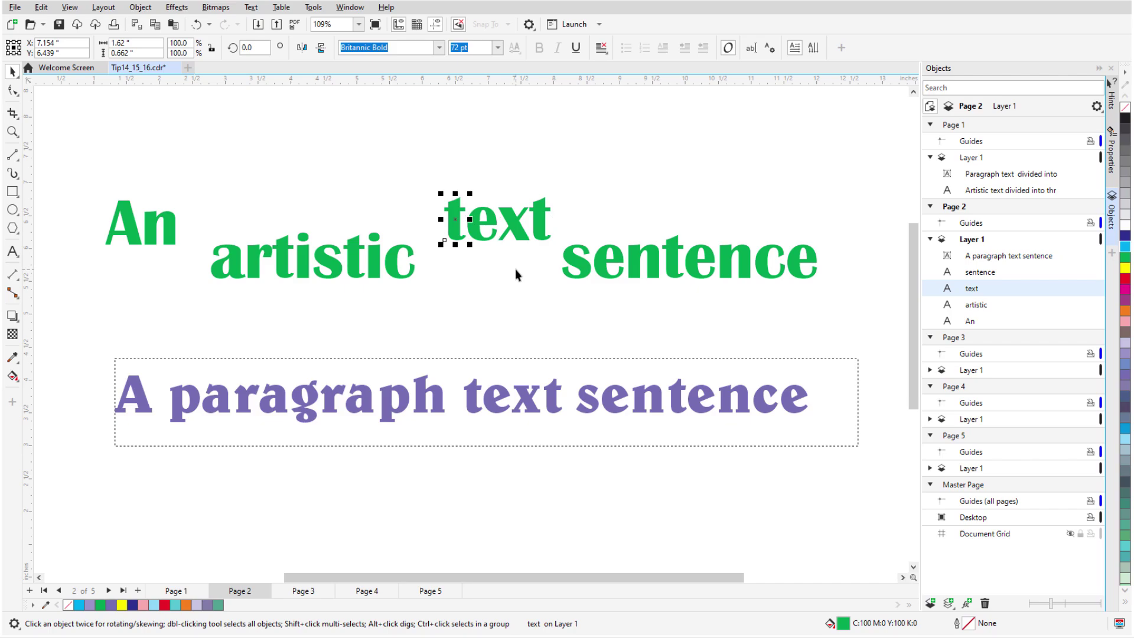
{"action": "key", "text": "ctrl+k"}
{"action": "left_click_drag", "start_coordinate": [505, 225], "coordinate": [507, 242]}
{"action": "key", "text": "Escape"}
Step: Recombine the letters t, e, x and t into the word 'text'
{"action": "left_click", "coordinate": [437, 211]}
{"action": "left_click", "coordinate": [477, 227], "text": "shift"}
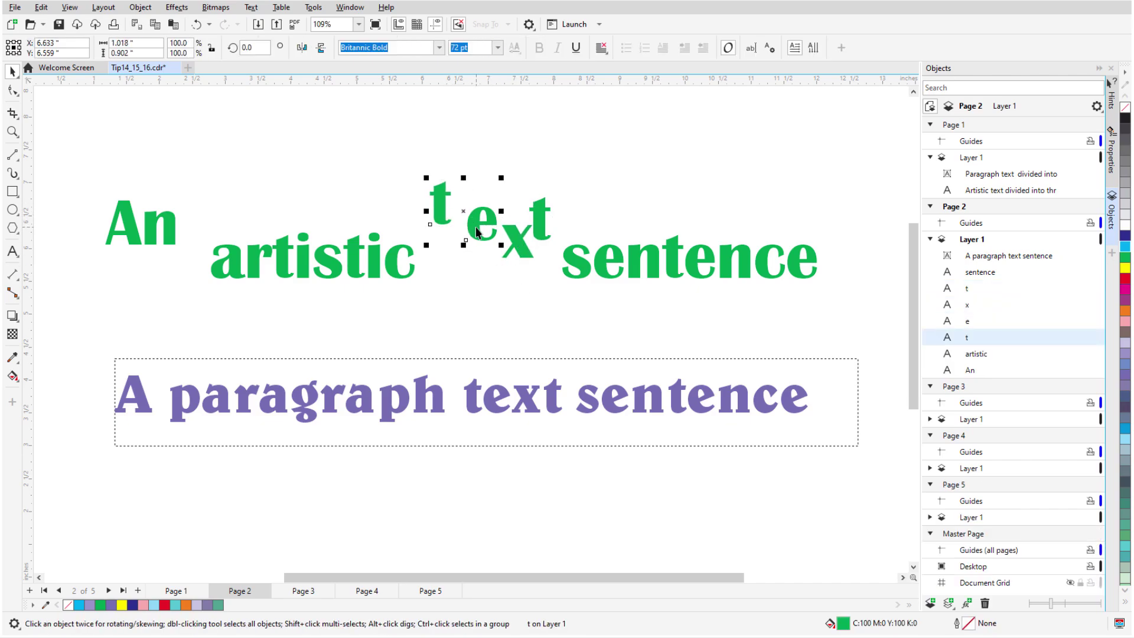
{"action": "left_click", "coordinate": [515, 250], "text": "shift"}
{"action": "left_click", "coordinate": [542, 227], "text": "shift"}
{"action": "key", "text": "ctrl+l"}
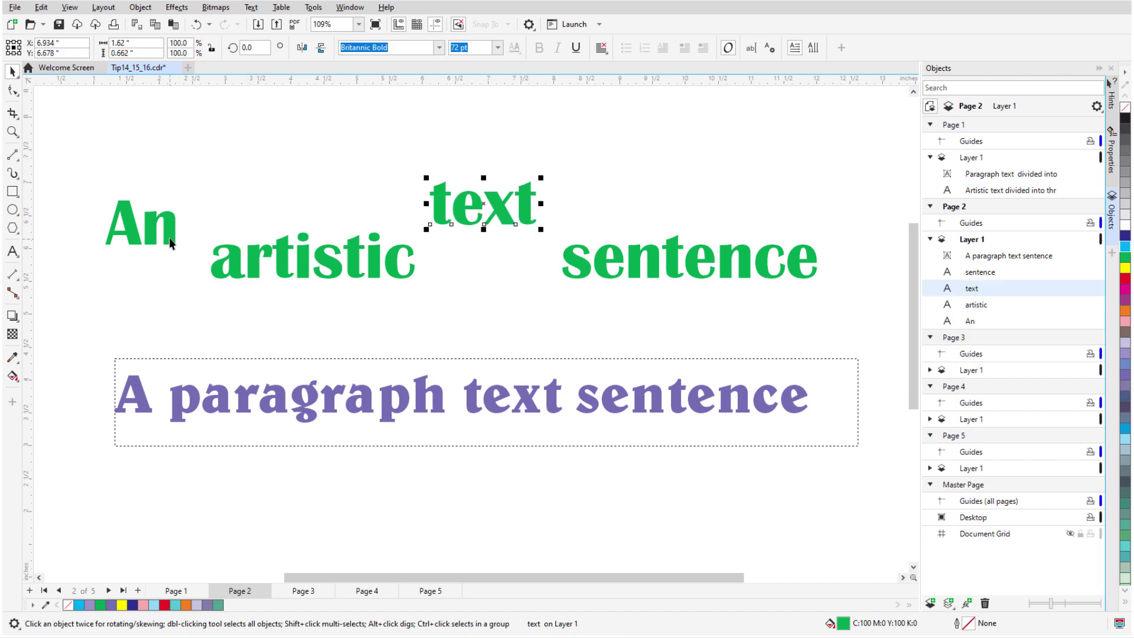
Step: Combine the words 'An', 'artistic', 'text' and 'sentence' back into one sentence
{"action": "left_click", "coordinate": [170, 239]}
{"action": "left_click", "coordinate": [222, 279], "text": "shift"}
{"action": "left_click", "coordinate": [467, 225], "text": "shift"}
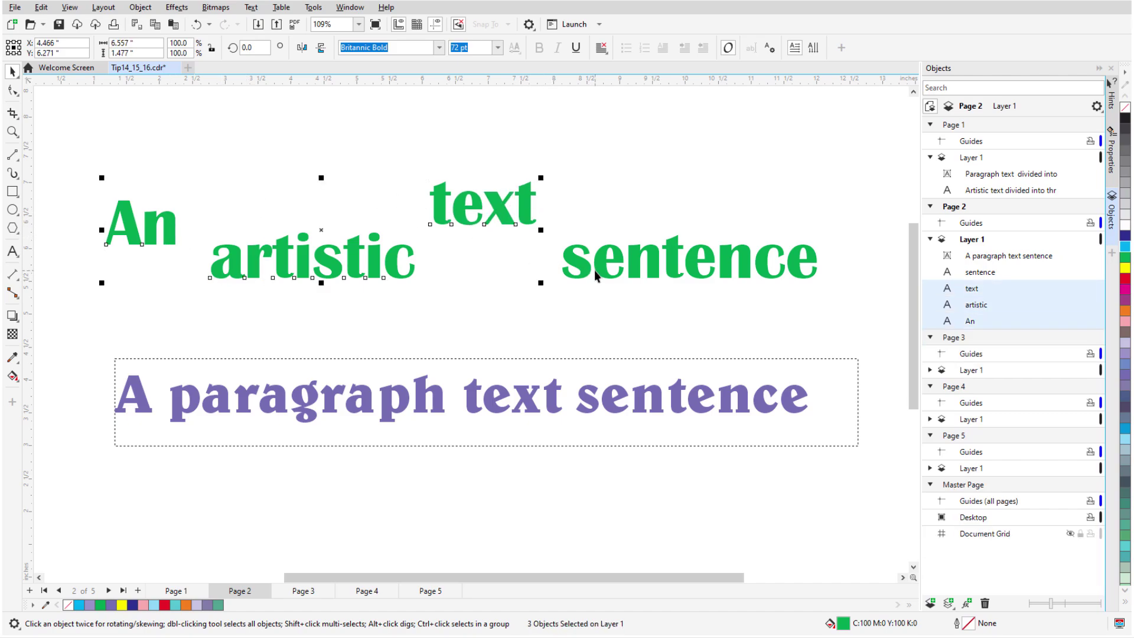
{"action": "left_click", "coordinate": [595, 271], "text": "shift"}
{"action": "key", "text": "ctrl+l"}
{"action": "key", "text": "Escape"}
Step: Break the paragraph text sentence into separate word frames
{"action": "left_click", "coordinate": [547, 420]}
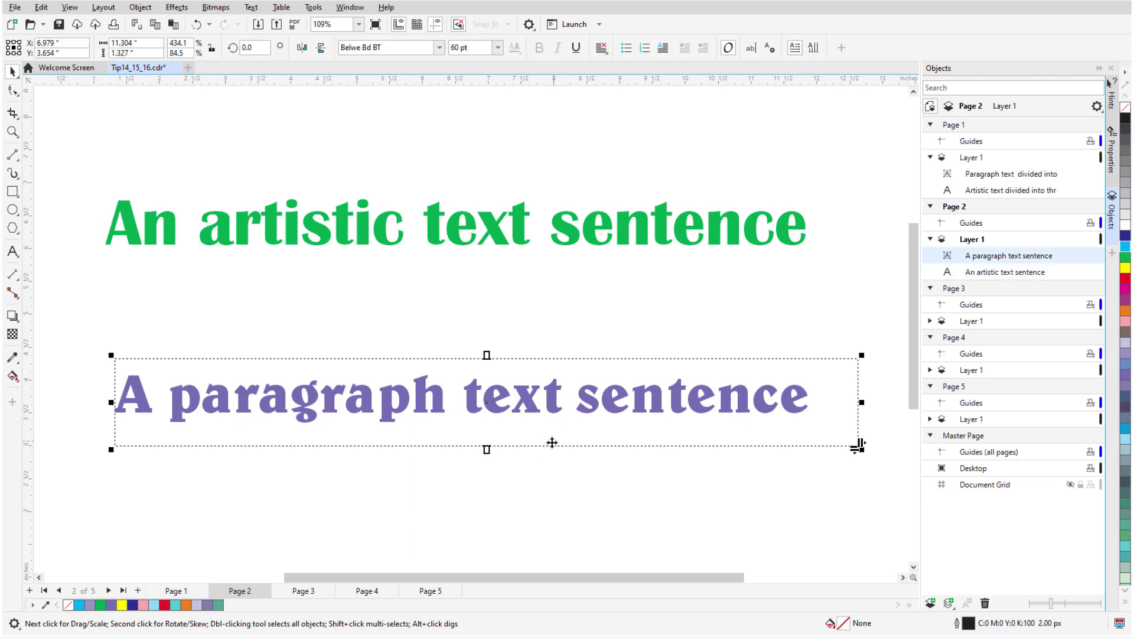
{"action": "key", "text": "ctrl+k"}
{"action": "left_click", "coordinate": [494, 456]}
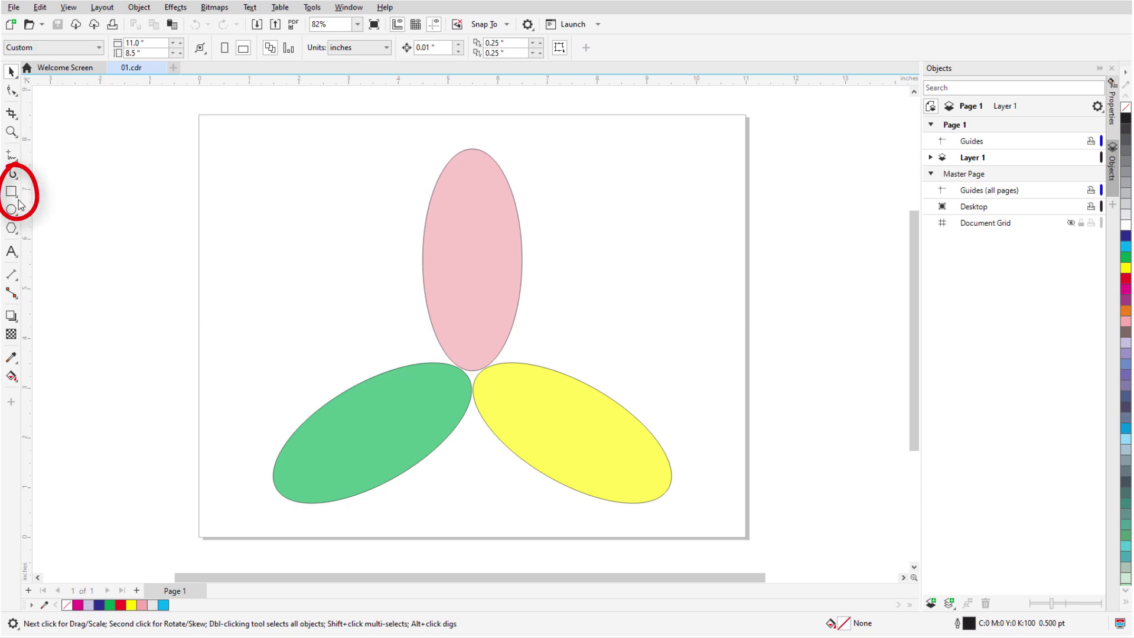
Step: Add a page-sized rectangle and a rectangle framing the pink, green and yellow ellipses
{"action": "double_click", "coordinate": [12, 192]}
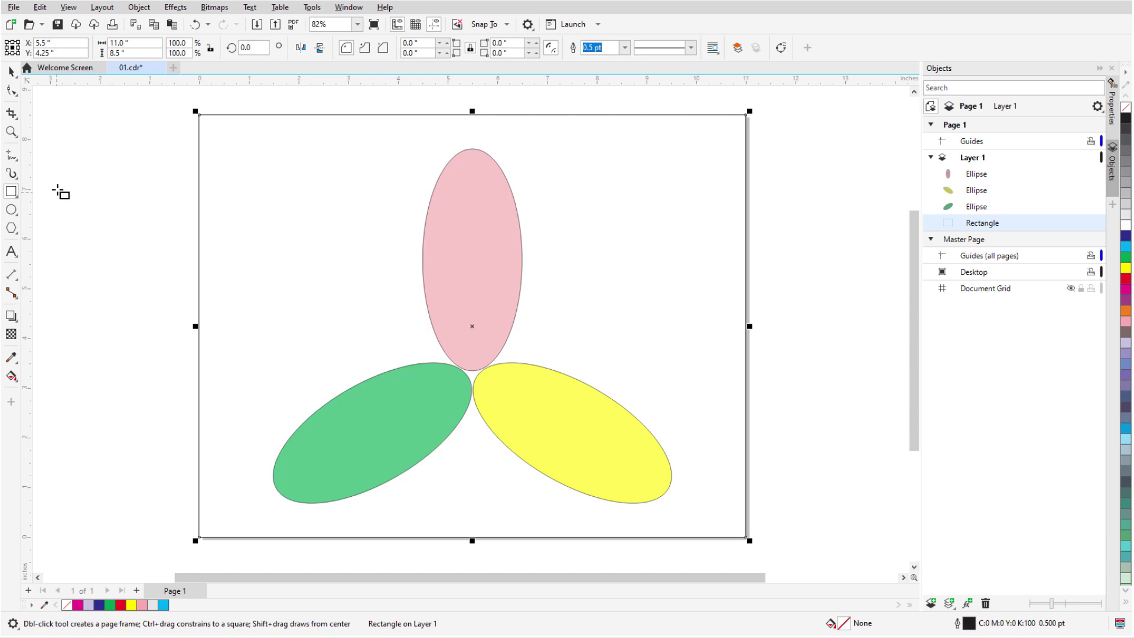
{"action": "left_click", "coordinate": [12, 72]}
{"action": "left_click", "coordinate": [458, 274]}
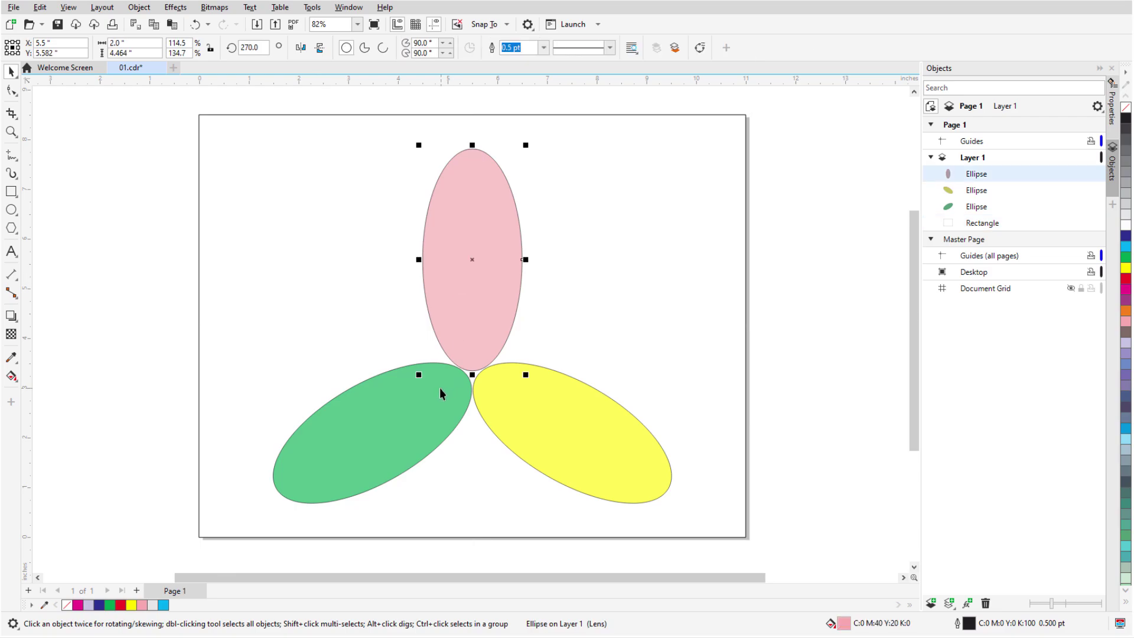
{"action": "left_click", "coordinate": [439, 388], "text": "shift"}
{"action": "left_click", "coordinate": [580, 435], "text": "shift"}
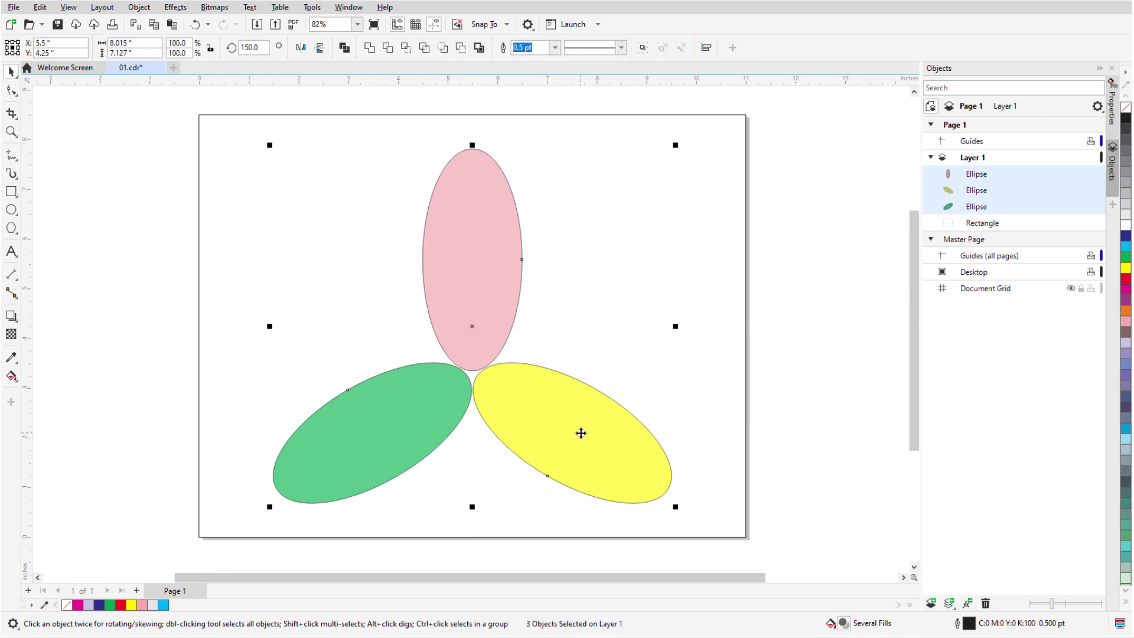
{"action": "double_click", "coordinate": [12, 192]}
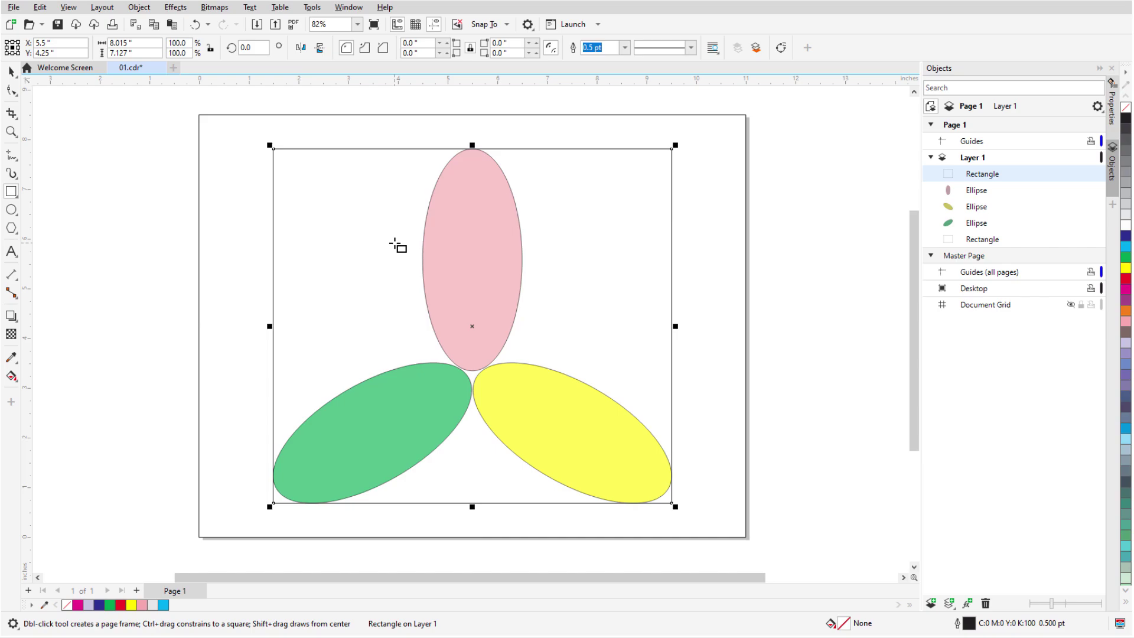
Step: Fill the page-sized rectangle light blue-grey from the palette
{"action": "left_click", "coordinate": [979, 243]}
{"action": "left_click", "coordinate": [1125, 452]}
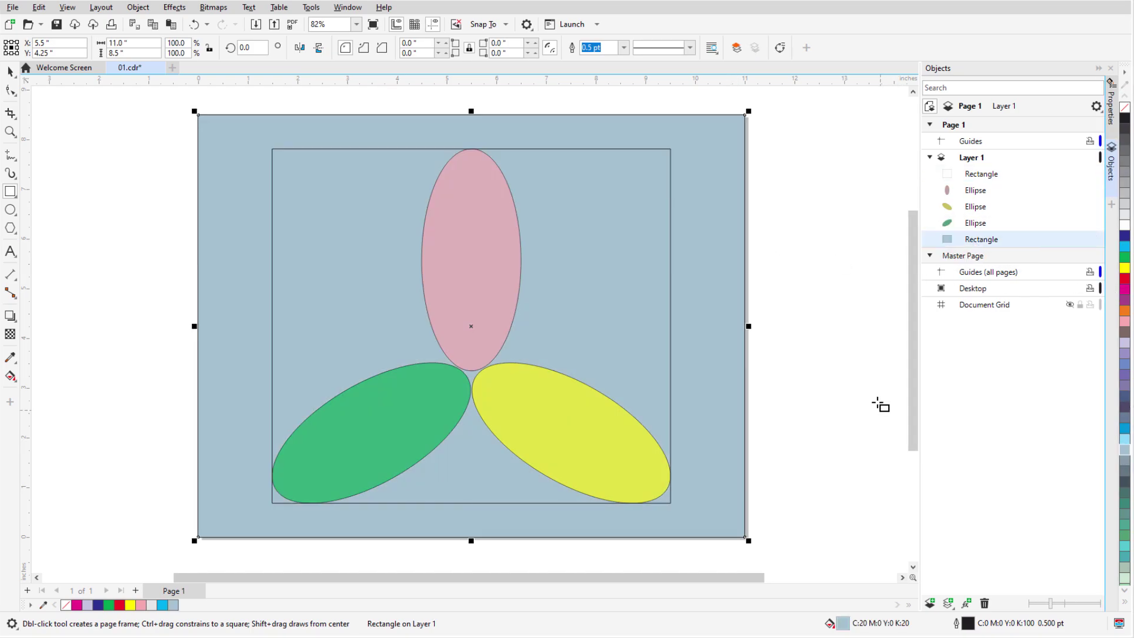
{"action": "left_click", "coordinate": [979, 177]}
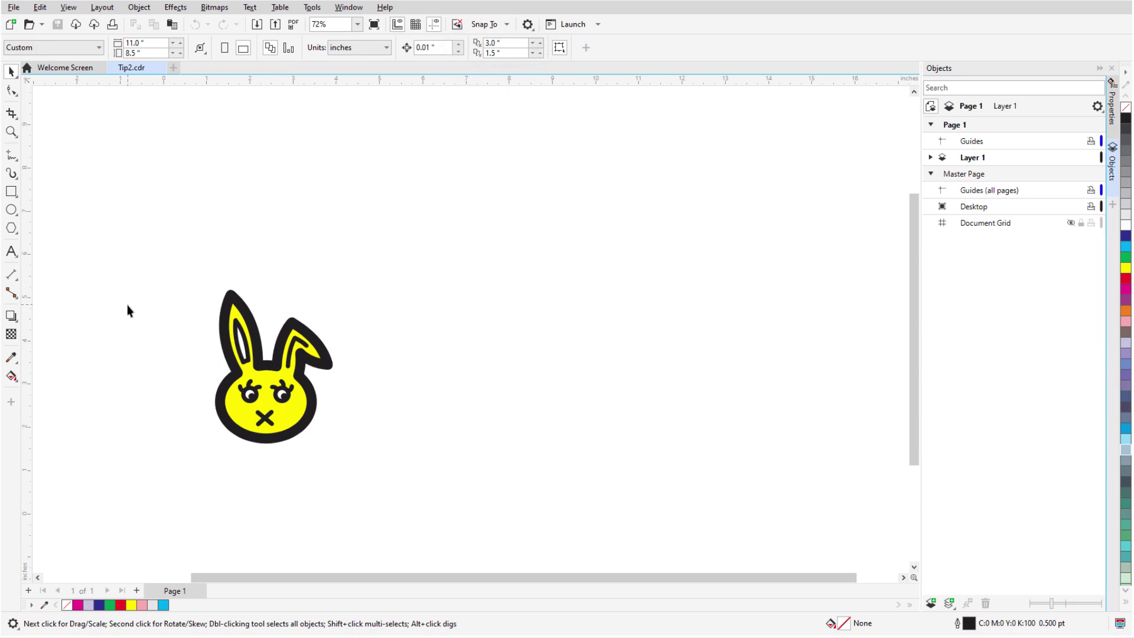
Step: Make three offset duplicates of the bunny with Ctrl+D, then undo them
{"action": "key", "text": "ctrl+a"}
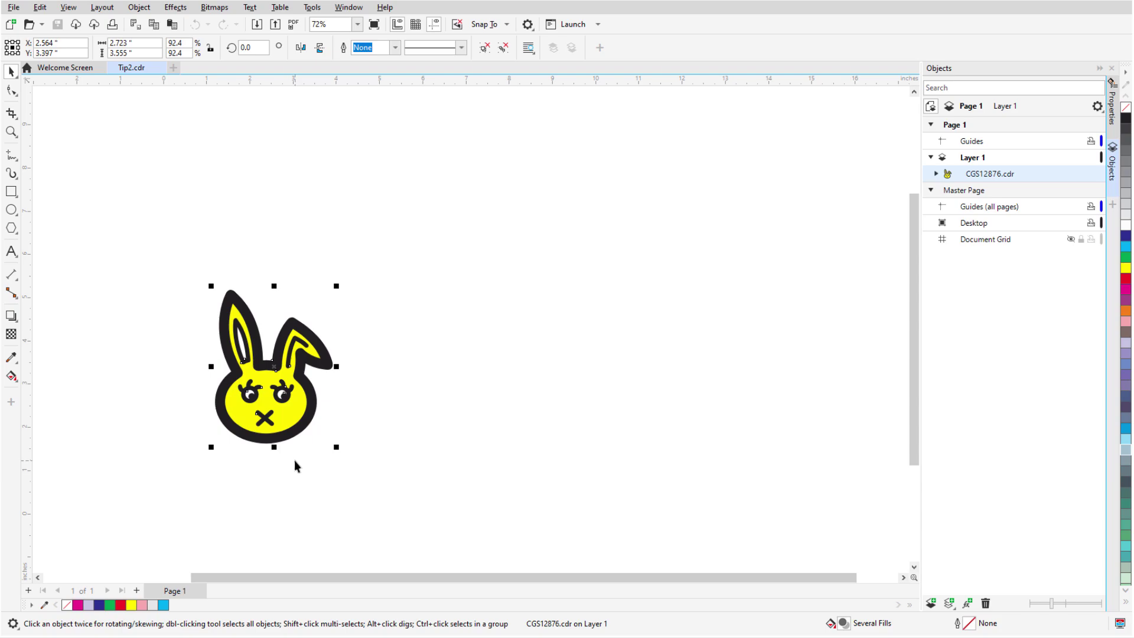
{"action": "key", "text": "ctrl+d"}
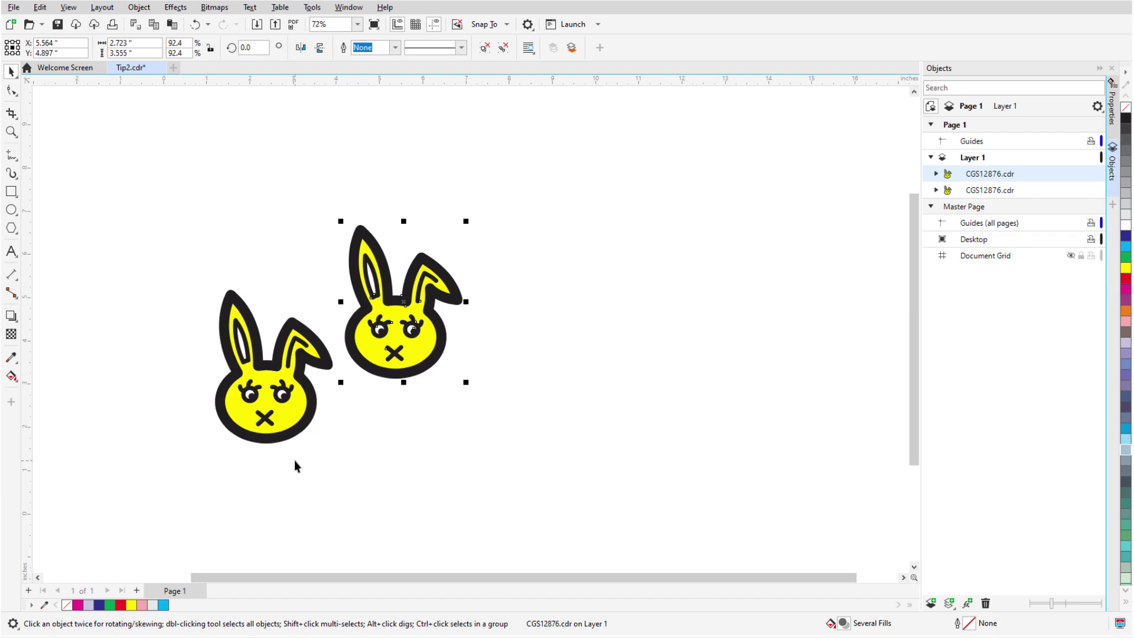
{"action": "key", "text": "ctrl+d"}
{"action": "key", "text": "ctrl+d"}
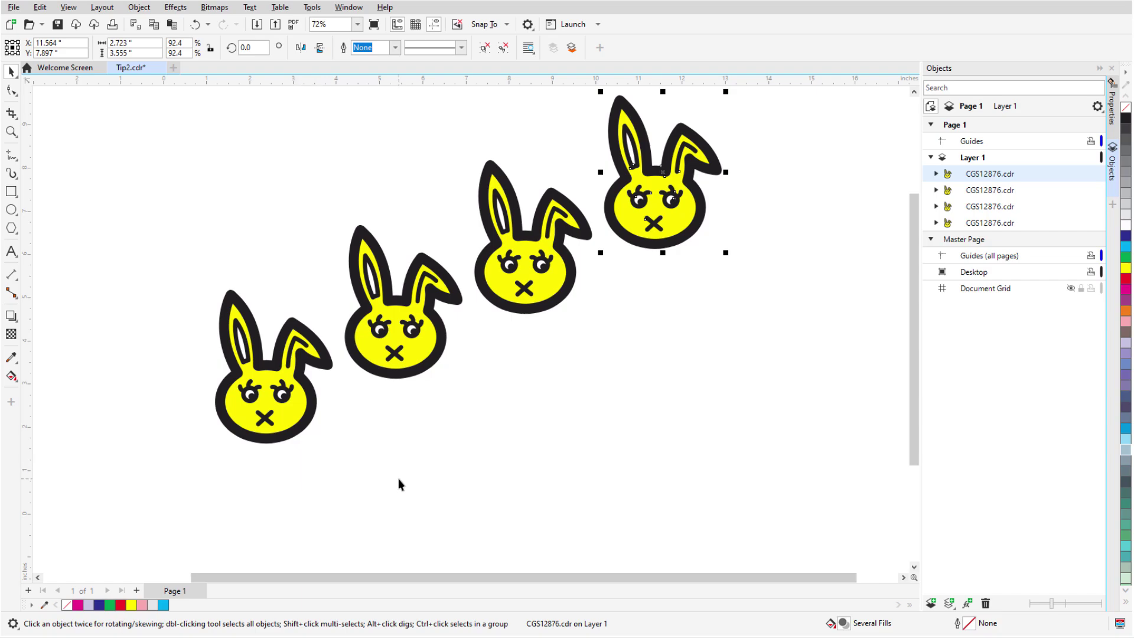
{"action": "key", "text": "ctrl+z"}
{"action": "key", "text": "ctrl+z"}
{"action": "key", "text": "ctrl+z"}
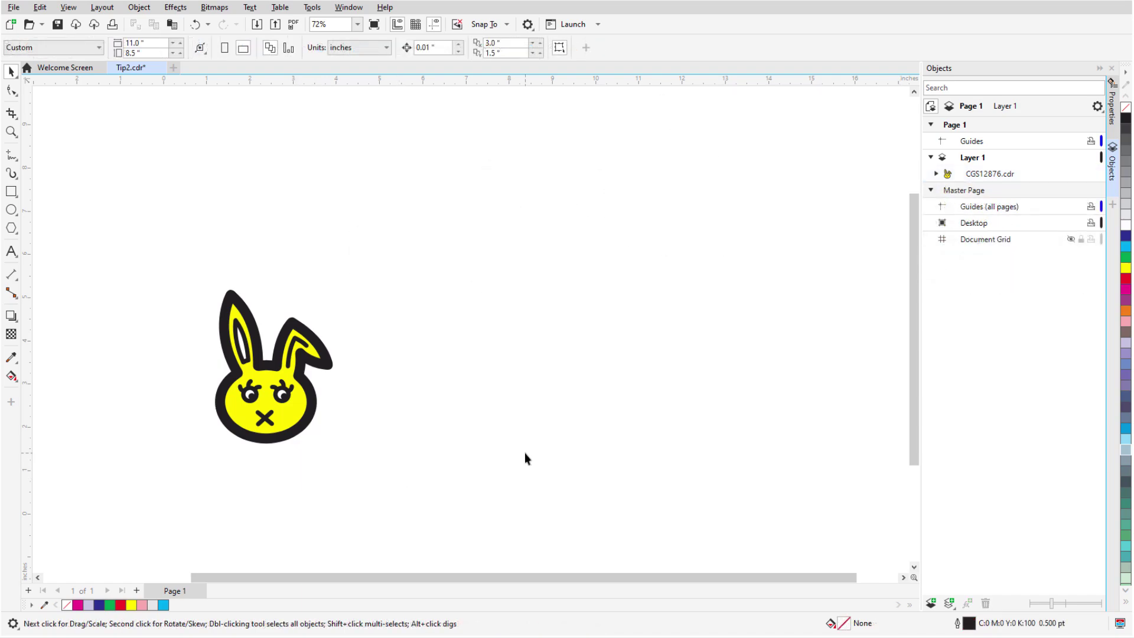
Step: Try three position copies of the bunny offset 2.823" to the right, then undo them
{"action": "key", "text": "alt+F7"}
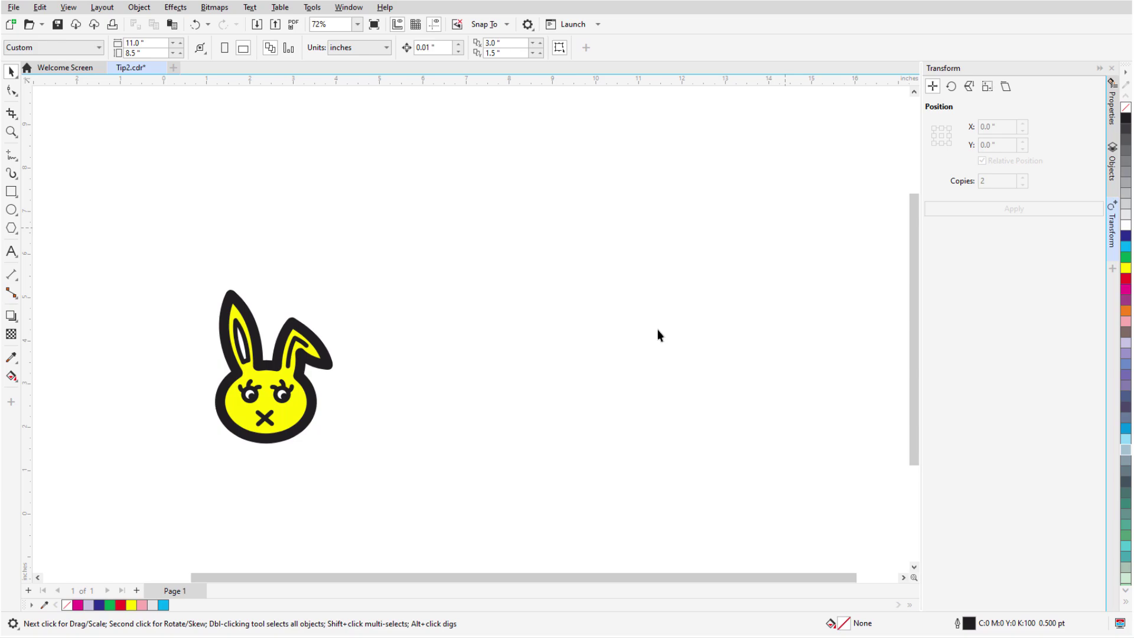
{"action": "left_click", "coordinate": [298, 413]}
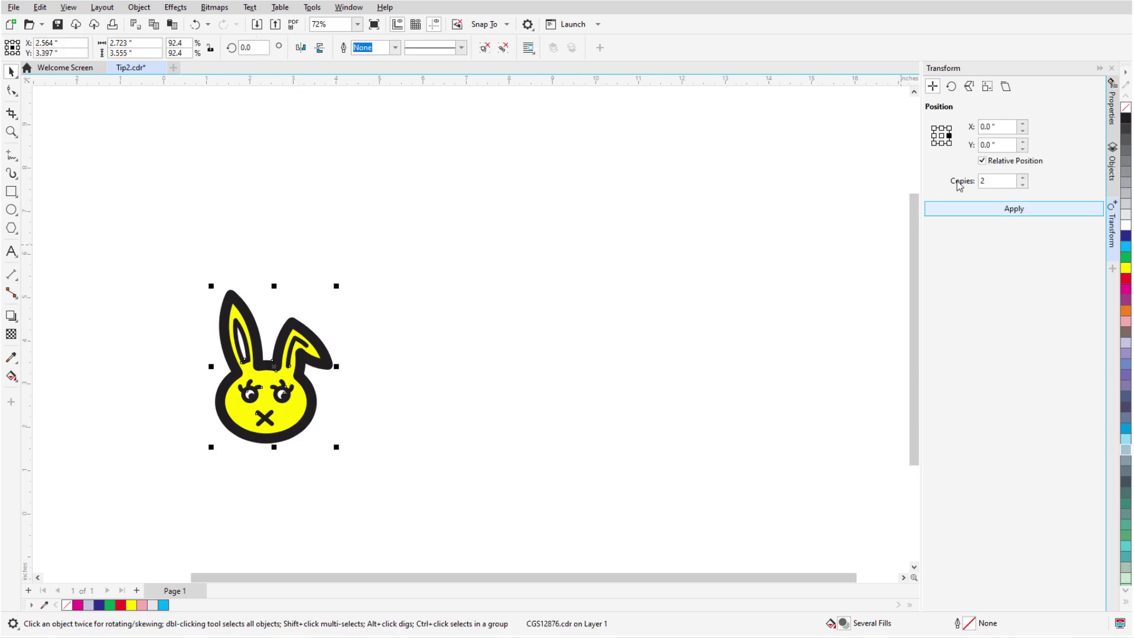
{"action": "left_click", "coordinate": [949, 135]}
{"action": "left_click", "coordinate": [1023, 124]}
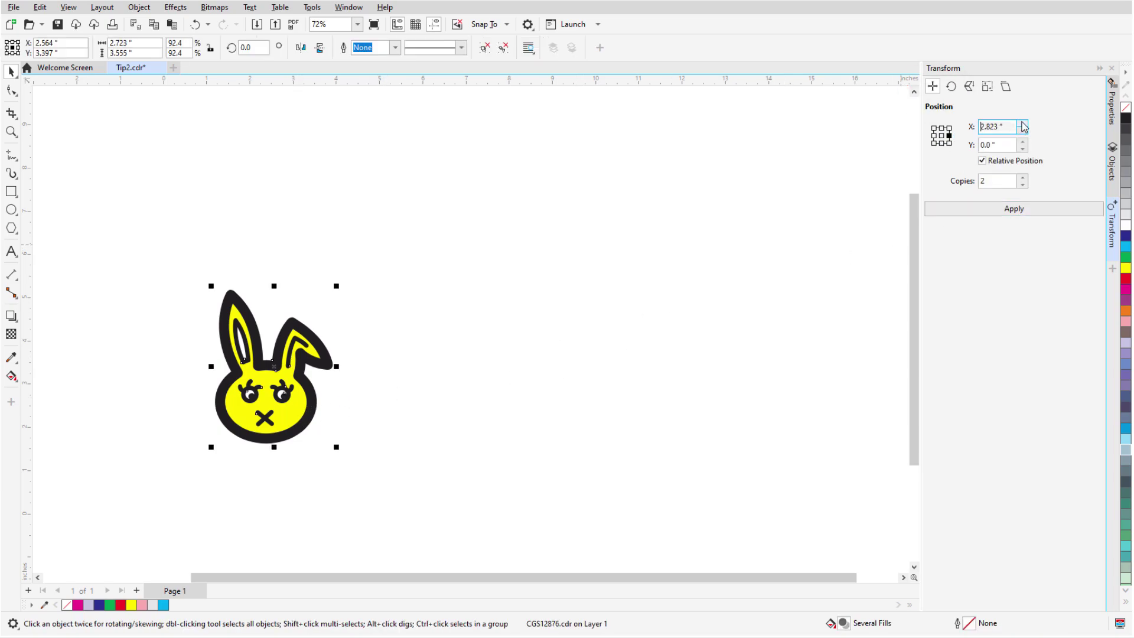
{"action": "left_click", "coordinate": [1023, 177]}
{"action": "left_click", "coordinate": [1027, 210]}
{"action": "key", "text": "ctrl+z"}
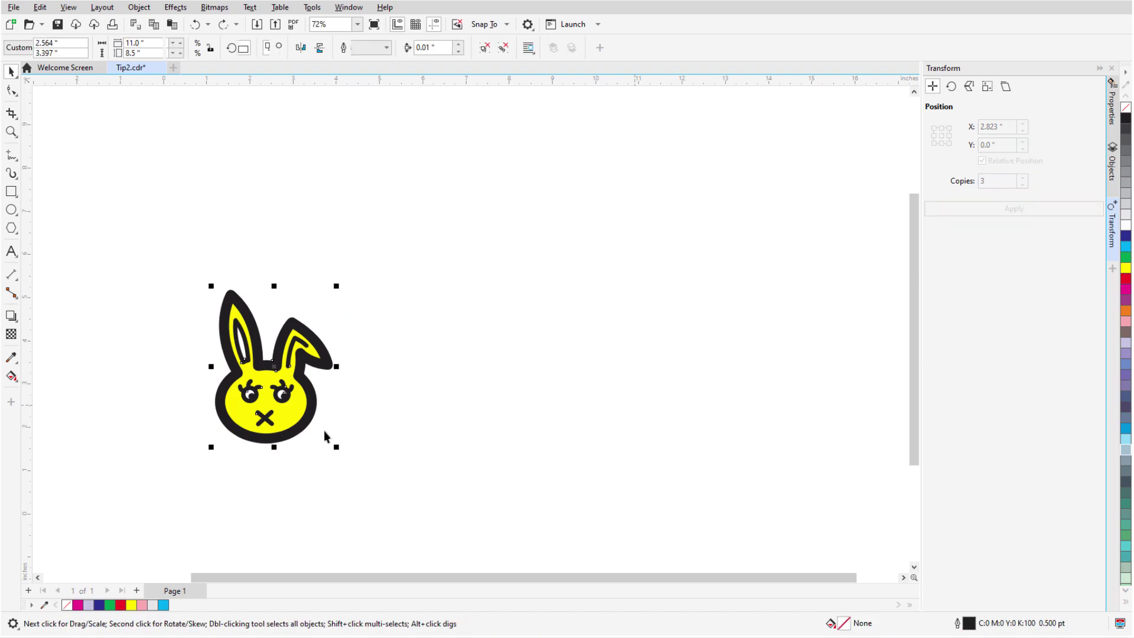
Step: Rotate three bunny copies 45° each around centre X 6.126"
{"action": "left_click", "coordinate": [951, 86]}
{"action": "left_click", "coordinate": [982, 237]}
{"action": "type", "text": "326 \""}
{"action": "double_click", "coordinate": [1007, 182]}
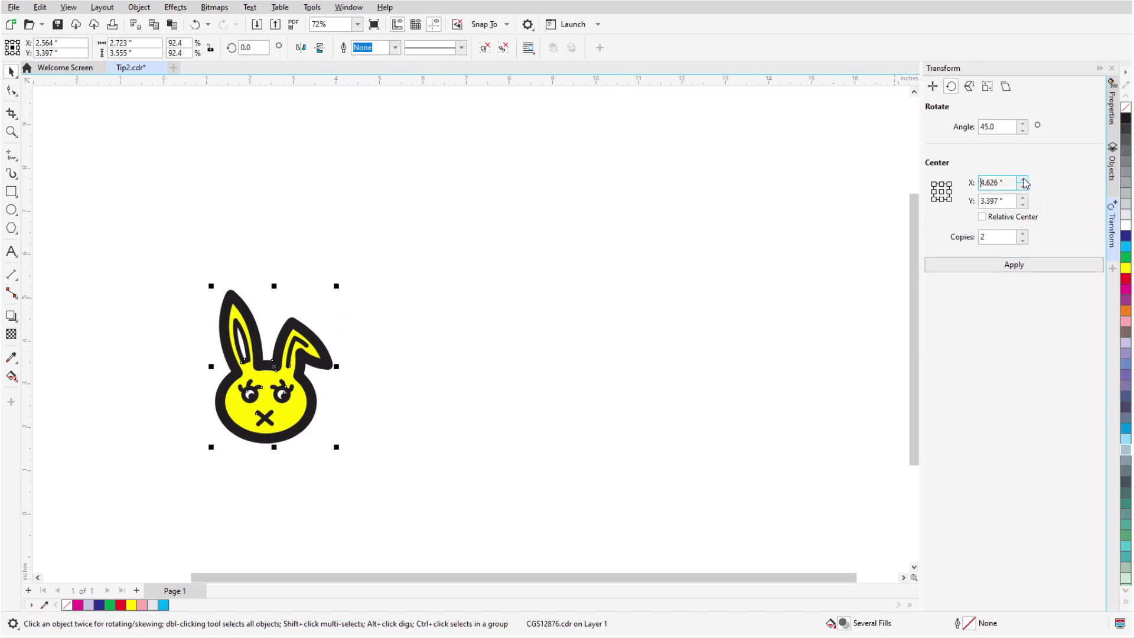
{"action": "type", "text": "6.126"}
{"action": "left_click", "coordinate": [1032, 266]}
{"action": "scroll", "coordinate": [757, 355], "scroll_direction": "down", "scroll_amount": 2}
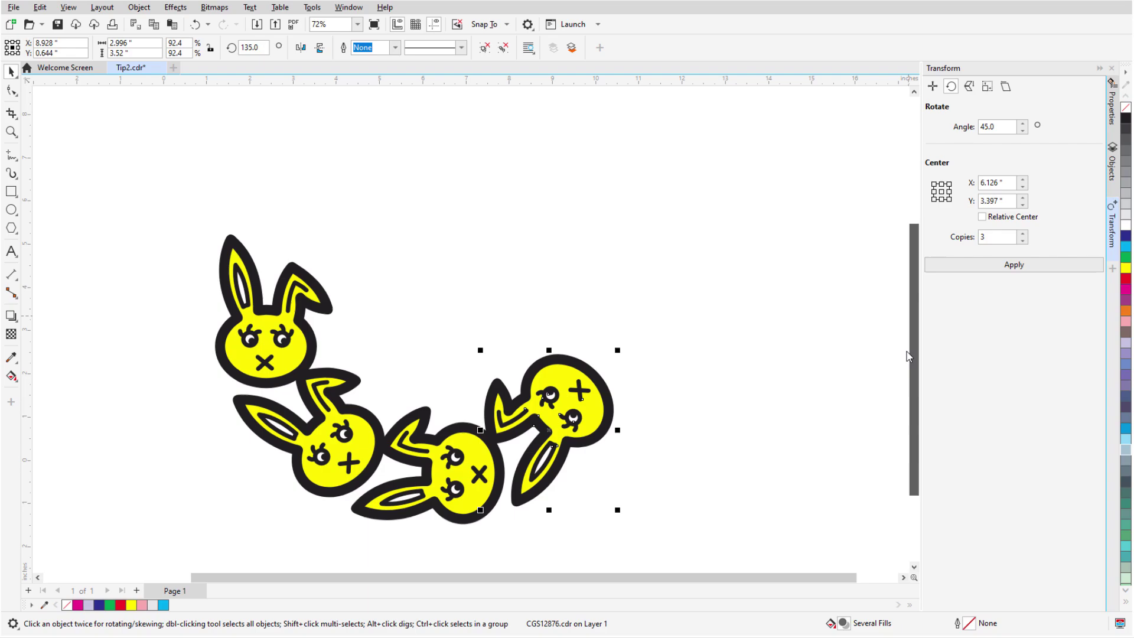
{"action": "left_click", "coordinate": [800, 384]}
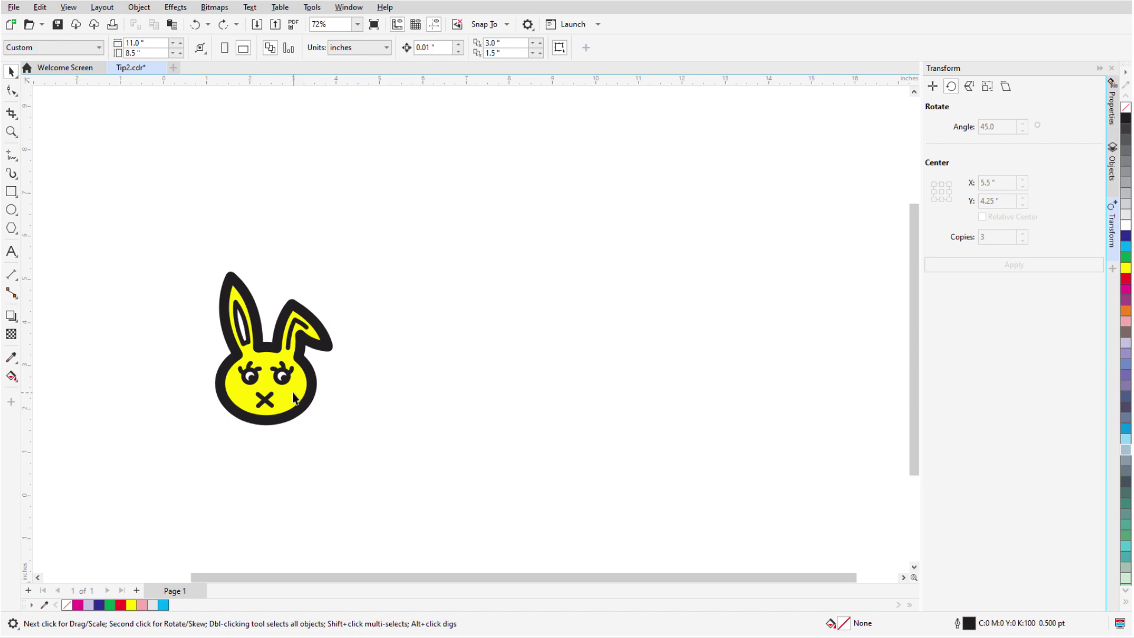
Step: Drag the bunny up-right, right-clicking before release to drop a duplicate there
{"action": "left_click", "coordinate": [294, 398]}
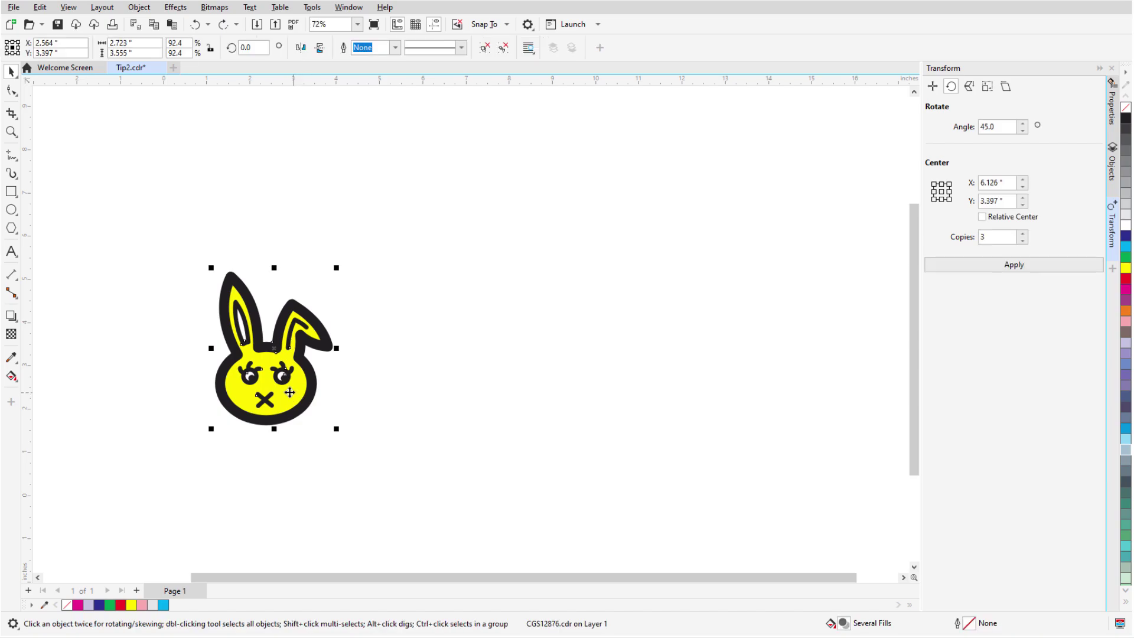
{"action": "left_click_drag", "start_coordinate": [295, 390], "coordinate": [515, 317]}
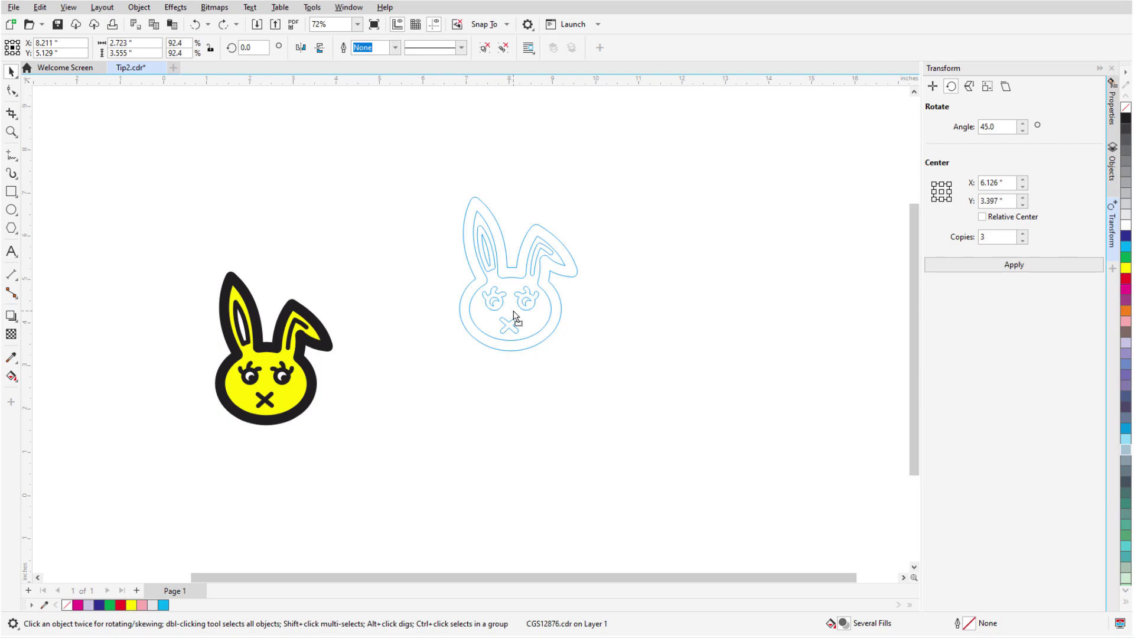
{"action": "left_click_drag", "start_coordinate": [515, 318], "coordinate": [515, 317]}
{"action": "right_click", "coordinate": [515, 318]}
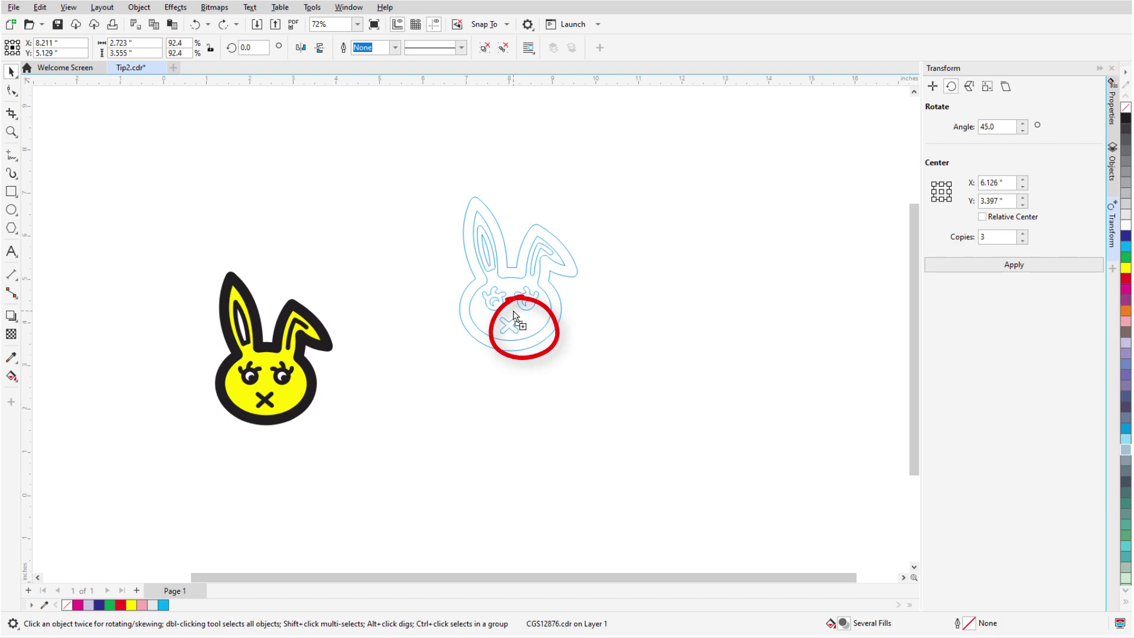
{"action": "left_click_drag", "start_coordinate": [514, 311], "coordinate": [513, 311]}
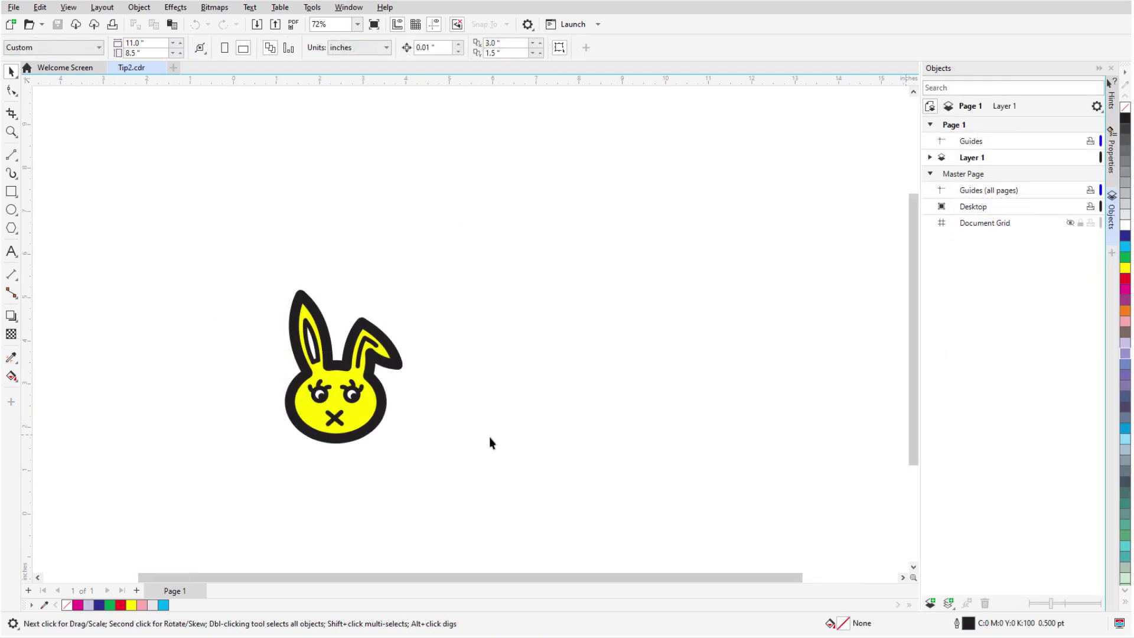
Step: Right-drag the bunny up-right and choose Copy Here to place a copy
{"action": "left_click", "coordinate": [361, 409]}
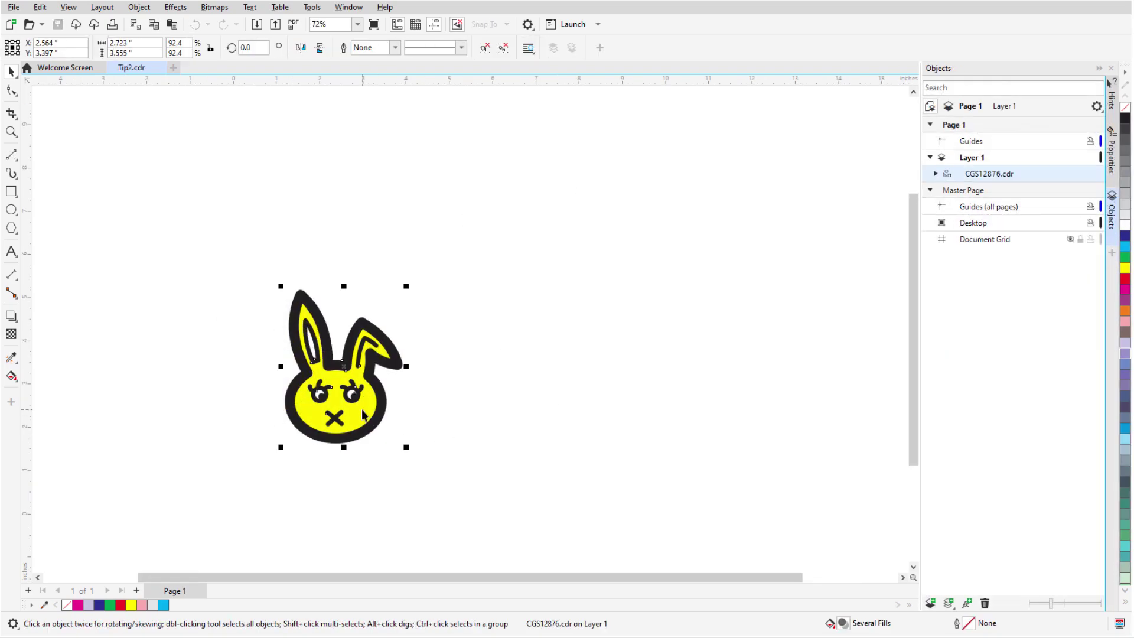
{"action": "left_click_drag", "start_coordinate": [361, 409], "coordinate": [589, 309]}
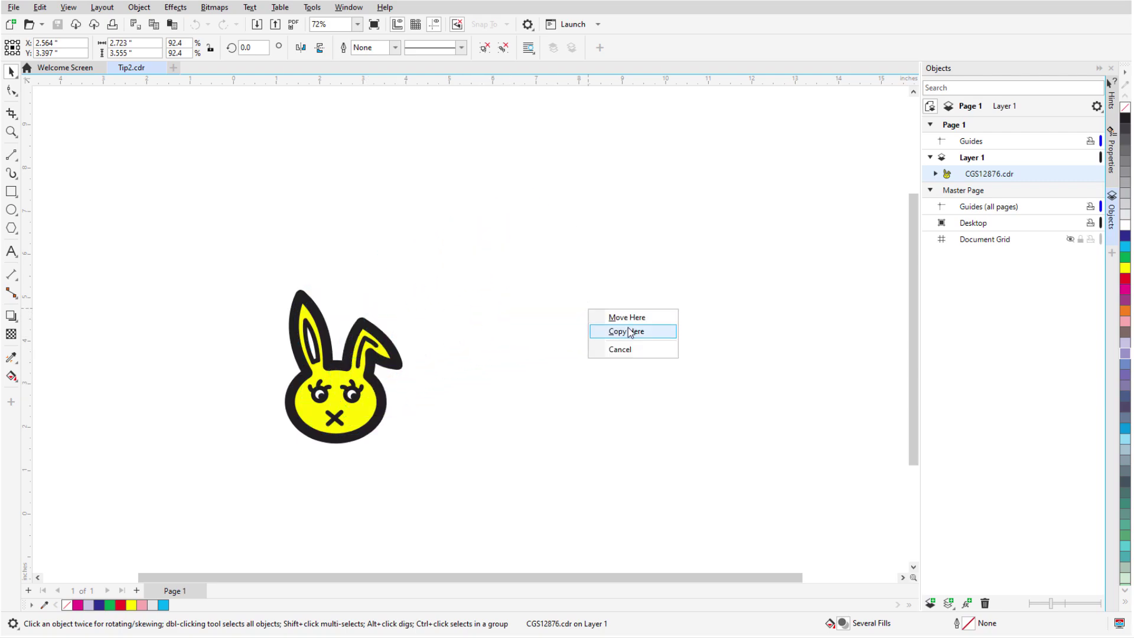
{"action": "left_click", "coordinate": [630, 331]}
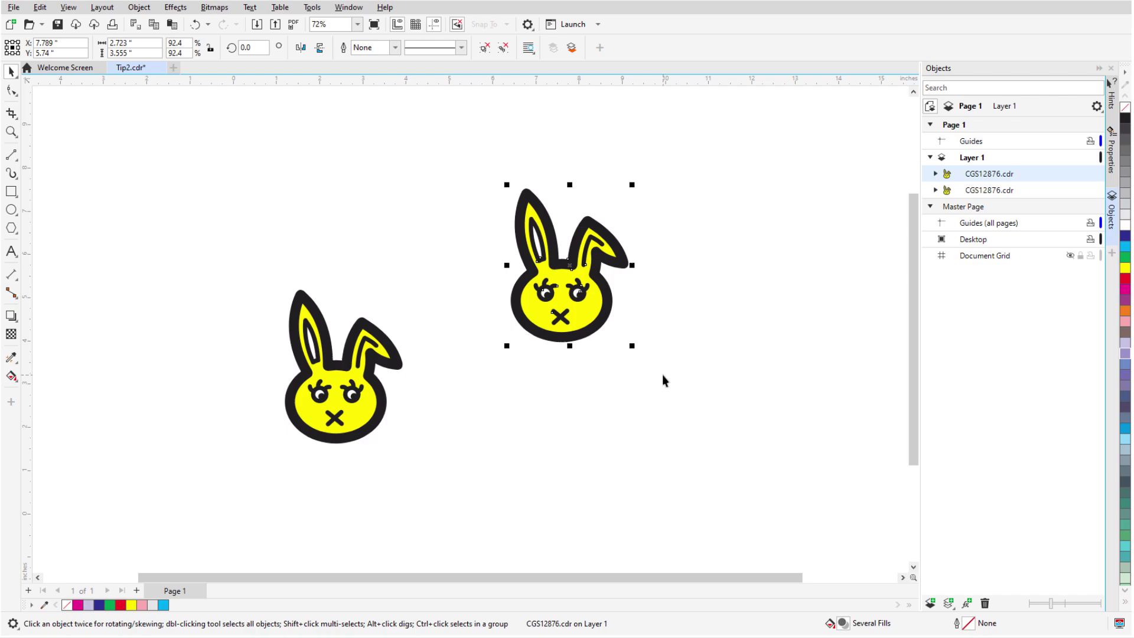
{"action": "left_click", "coordinate": [663, 375]}
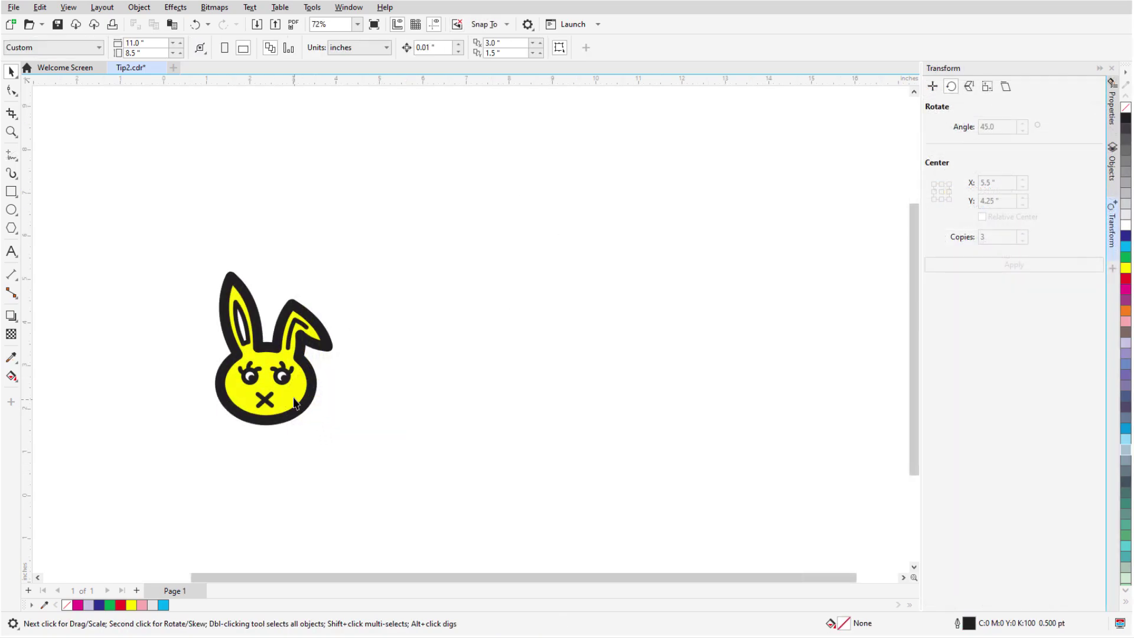
Step: Stamp four bunny copies across the page by right-clicking during one drag
{"action": "left_click_drag", "start_coordinate": [287, 385], "coordinate": [751, 400]}
{"action": "right_click", "coordinate": [364, 272]}
{"action": "right_click", "coordinate": [504, 387]}
{"action": "right_click", "coordinate": [589, 262]}
{"action": "right_click", "coordinate": [751, 399]}
{"action": "left_click", "coordinate": [771, 476]}
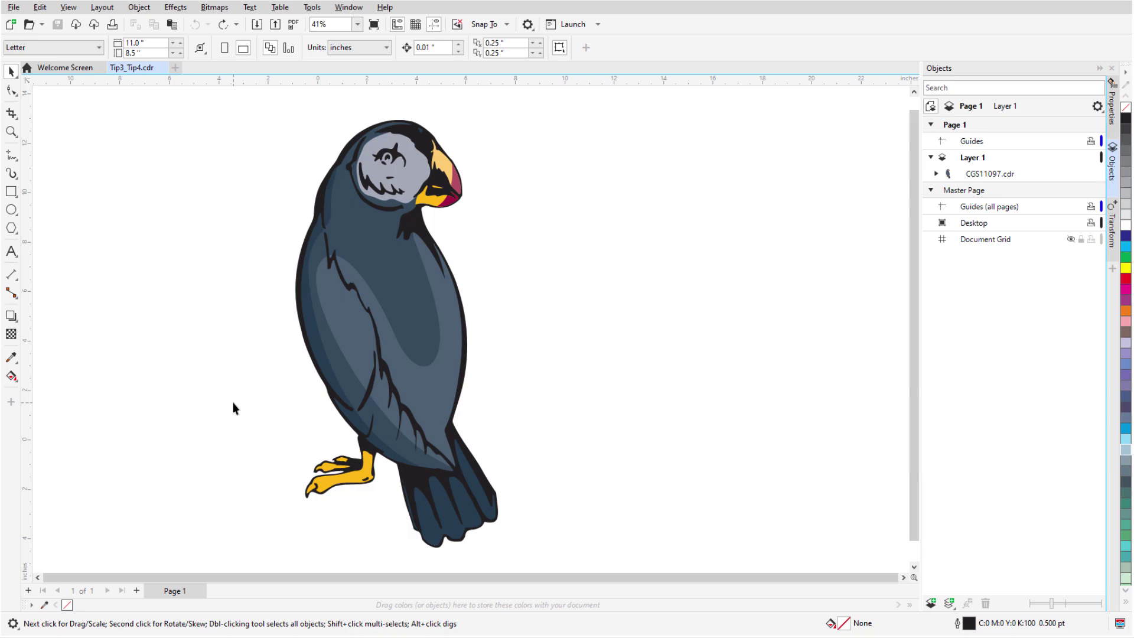
Step: Drag the puffin's left handle rightward, leaving a mirrored copy facing the original
{"action": "left_click", "coordinate": [352, 349]}
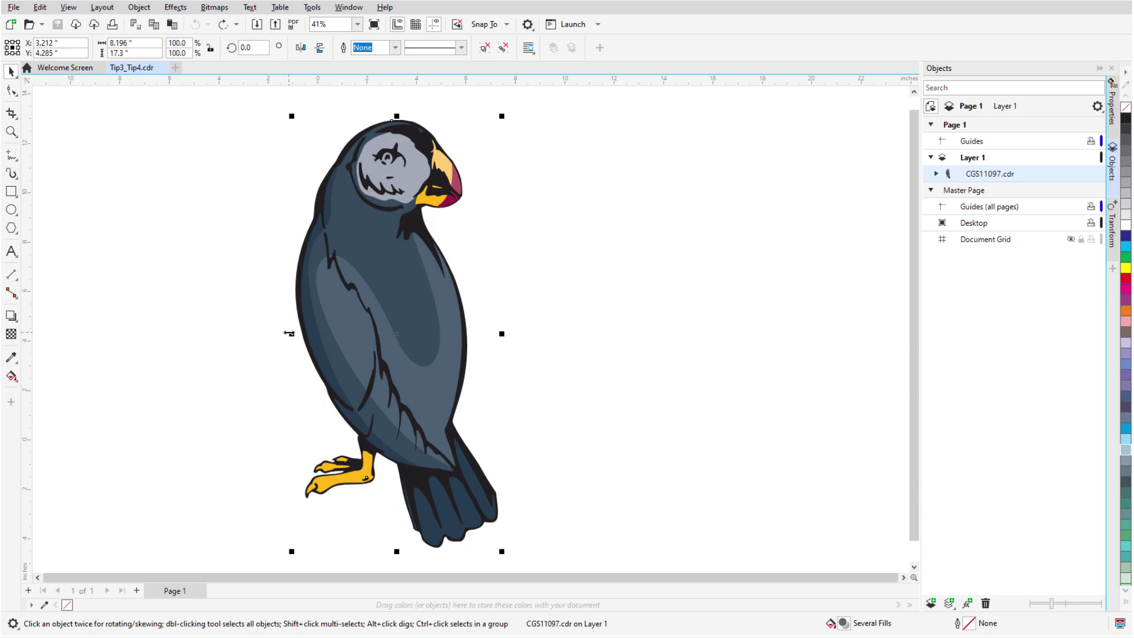
{"action": "left_click_drag", "start_coordinate": [289, 333], "coordinate": [645, 342]}
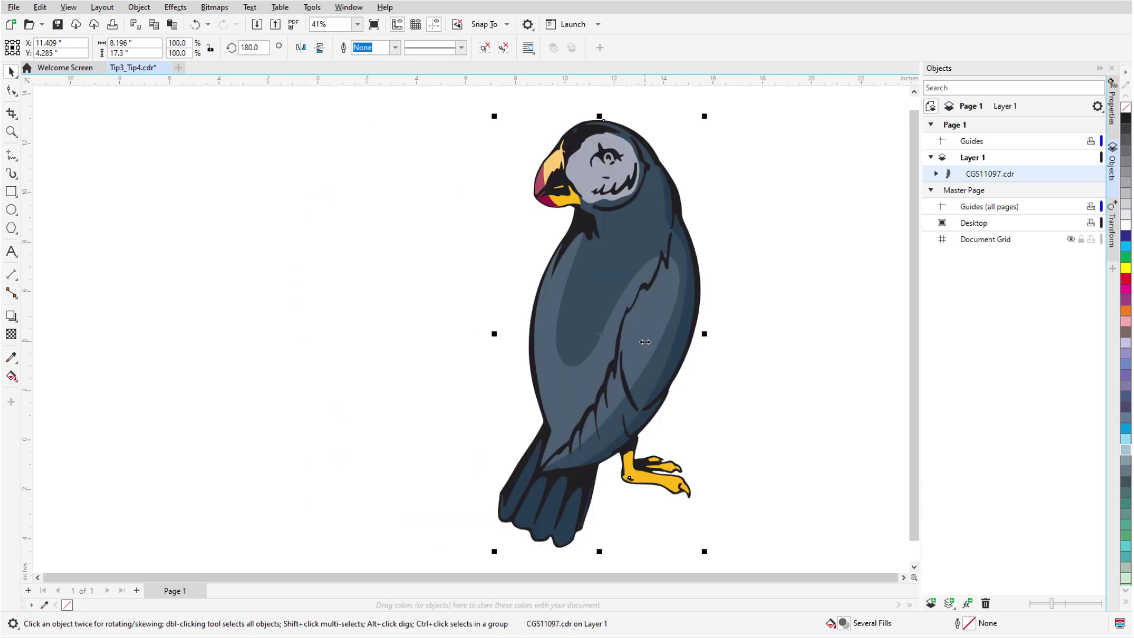
{"action": "key", "text": "ctrl+z"}
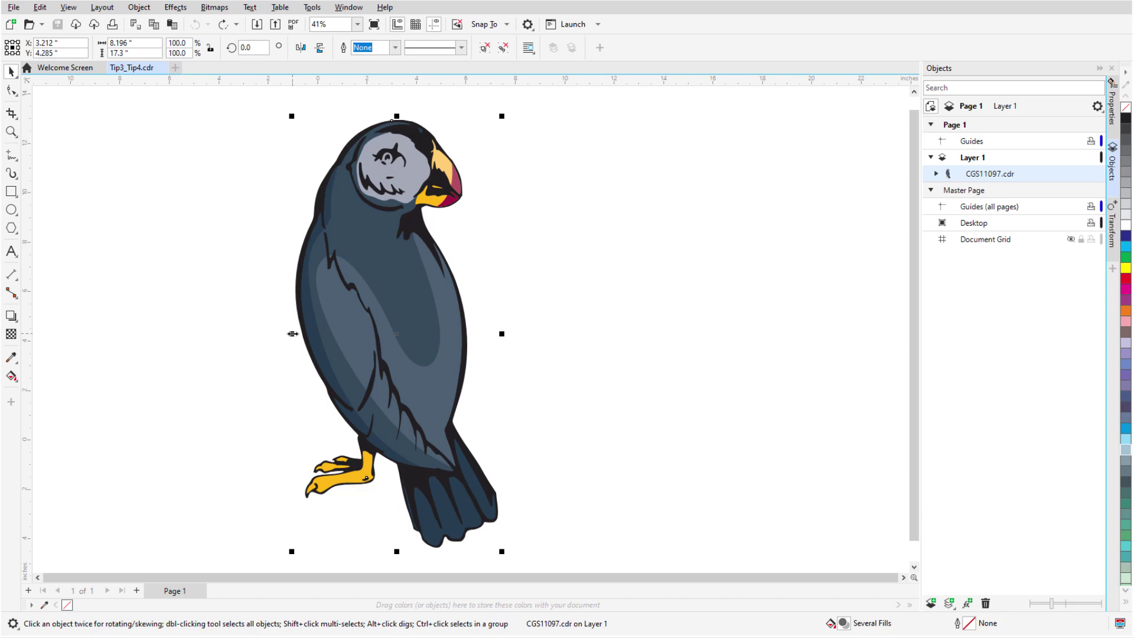
{"action": "left_click_drag", "start_coordinate": [293, 334], "coordinate": [641, 326]}
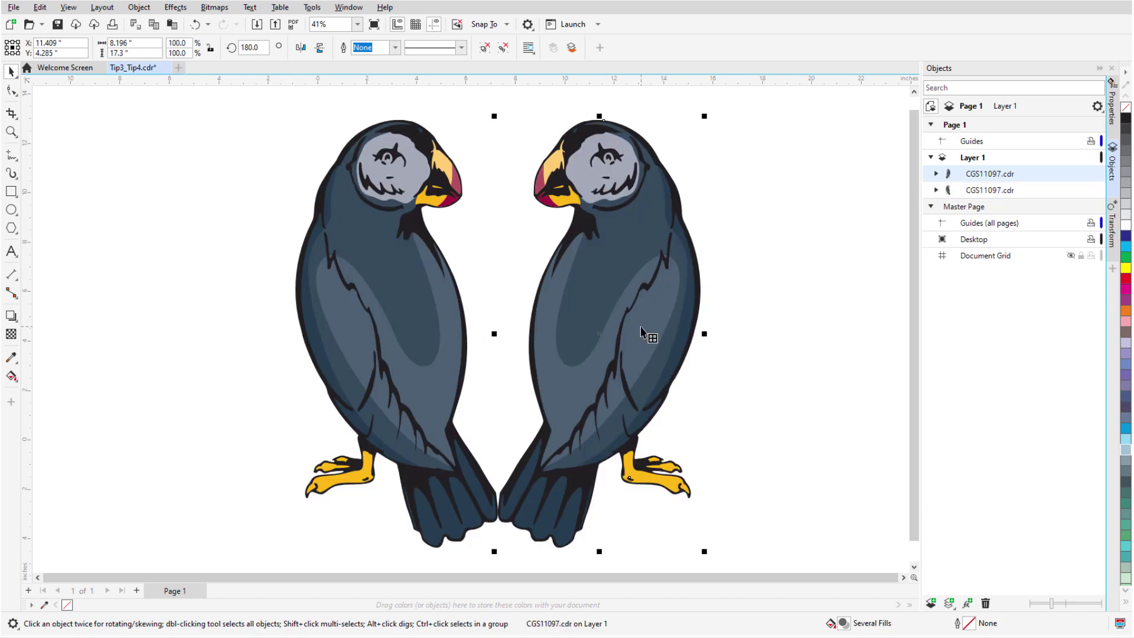
{"action": "left_click", "coordinate": [748, 357]}
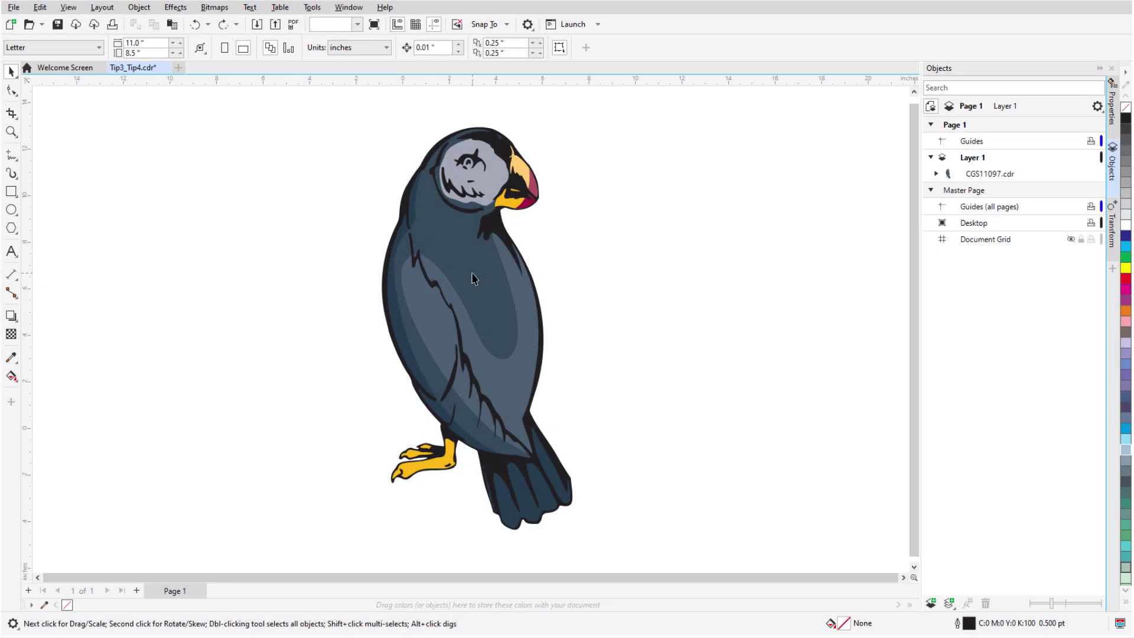
Step: Rotate the puffin 75° onto its side using the rotate handles
{"action": "left_click", "coordinate": [472, 279]}
{"action": "left_click", "coordinate": [472, 278]}
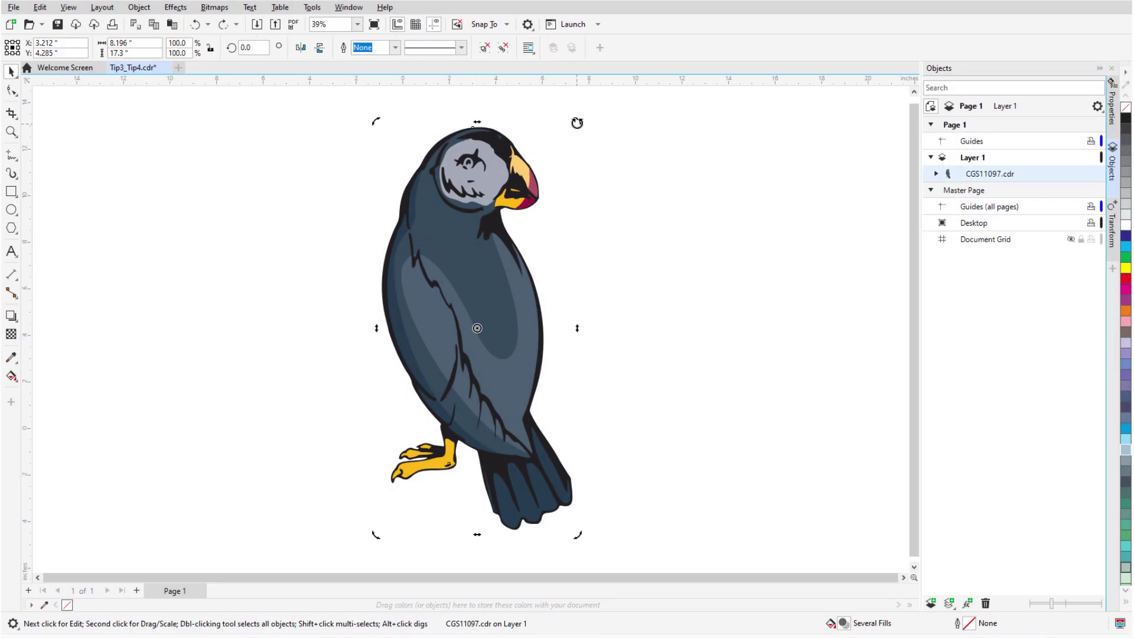
{"action": "left_click_drag", "start_coordinate": [577, 123], "coordinate": [314, 160]}
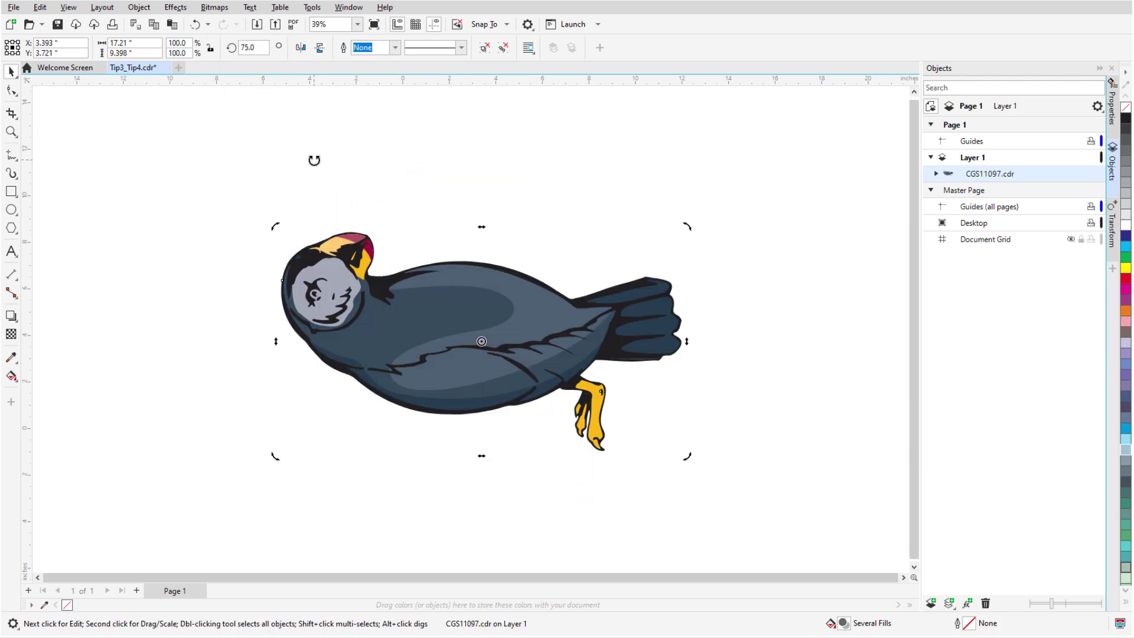
Step: Show the Edit page of Tools > Options > CorelDRAW
{"action": "left_click", "coordinate": [313, 8]}
{"action": "mouse_move", "coordinate": [332, 26]}
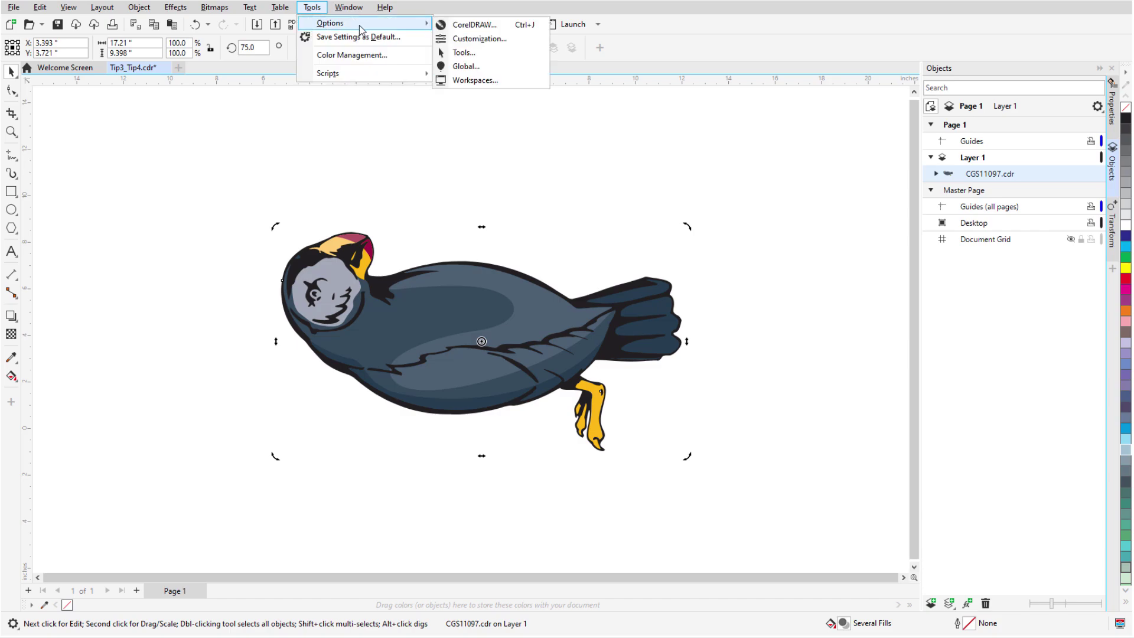
{"action": "left_click", "coordinate": [495, 25]}
{"action": "left_click", "coordinate": [383, 186]}
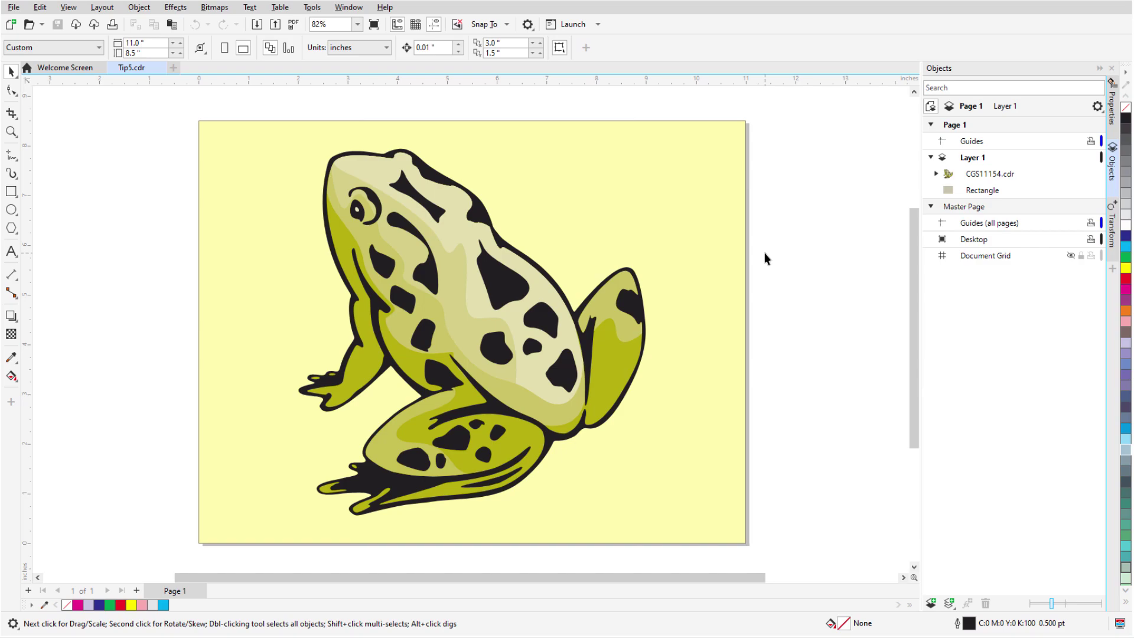
Step: Select three black back spots inside the frog group and fill them magenta
{"action": "left_click", "coordinate": [499, 288]}
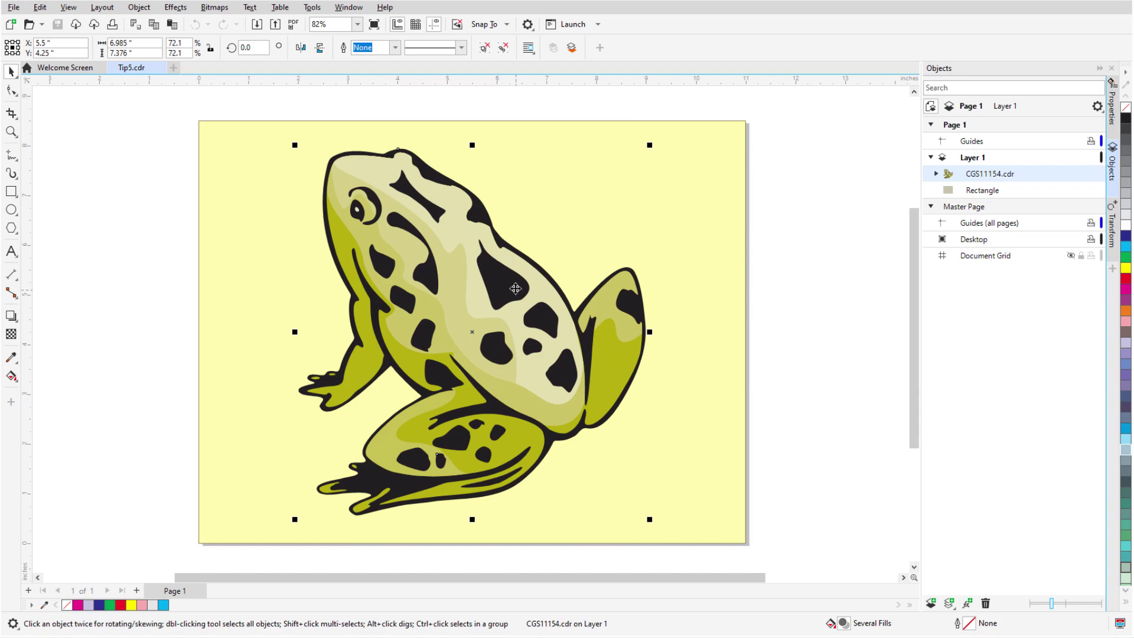
{"action": "left_click", "coordinate": [506, 285], "text": "ctrl"}
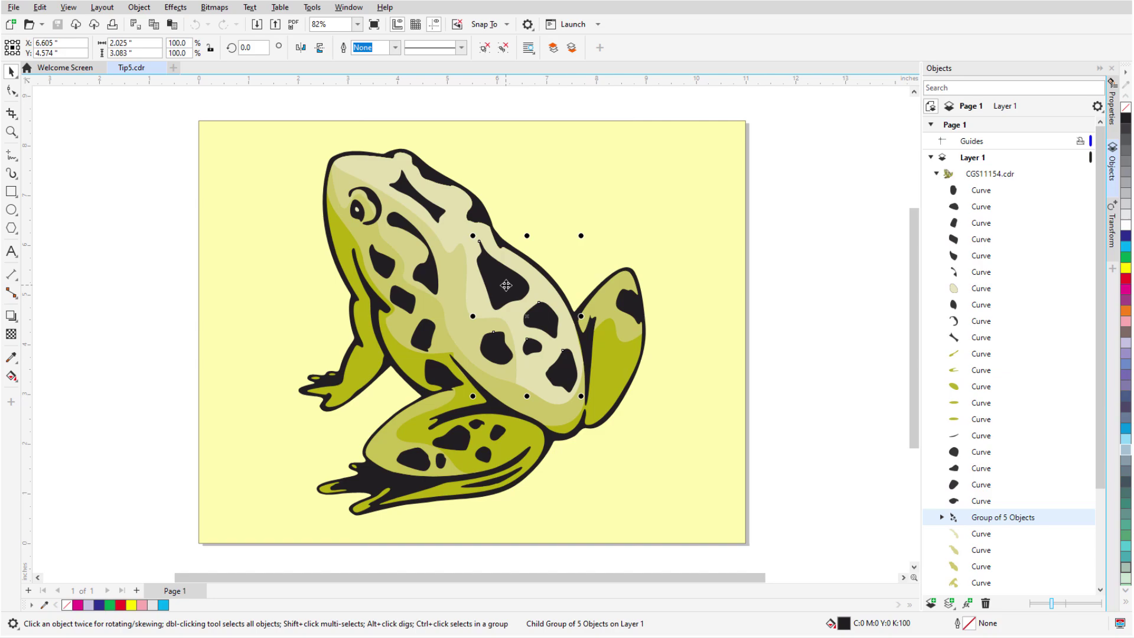
{"action": "left_click", "coordinate": [506, 286], "text": "ctrl"}
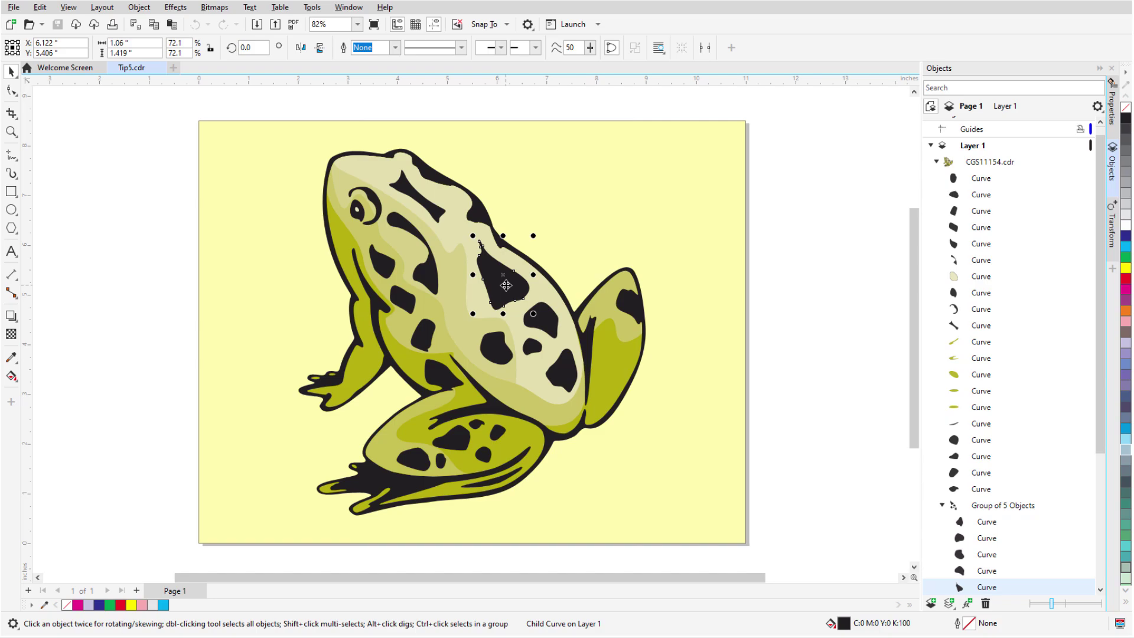
{"action": "left_click", "coordinate": [544, 322], "text": "ctrl+shift"}
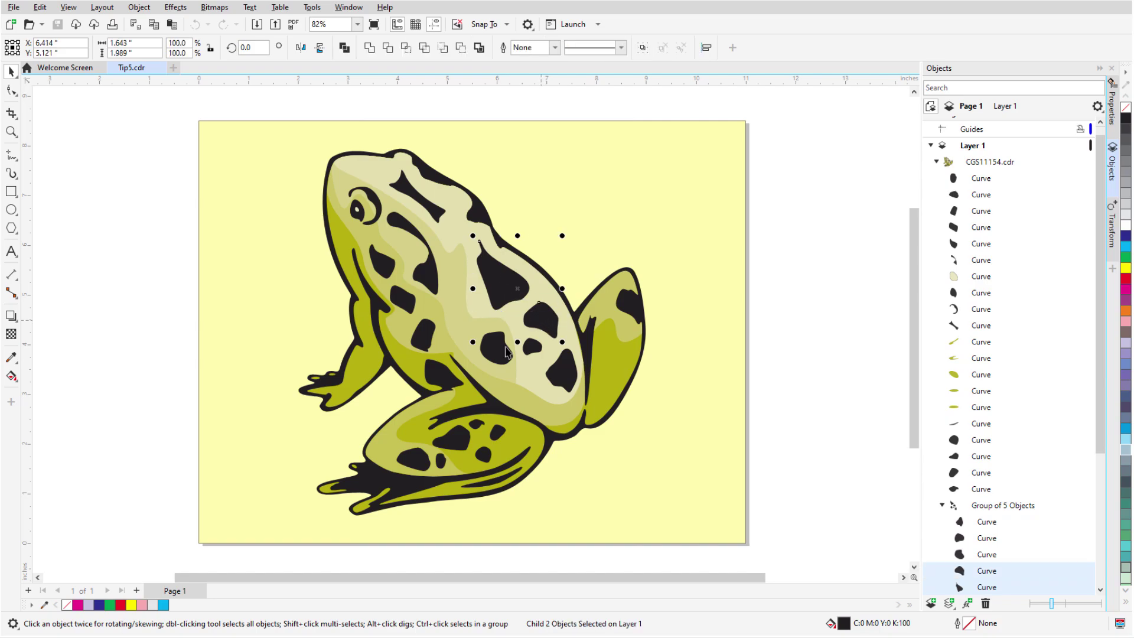
{"action": "left_click", "coordinate": [501, 357], "text": "ctrl+shift"}
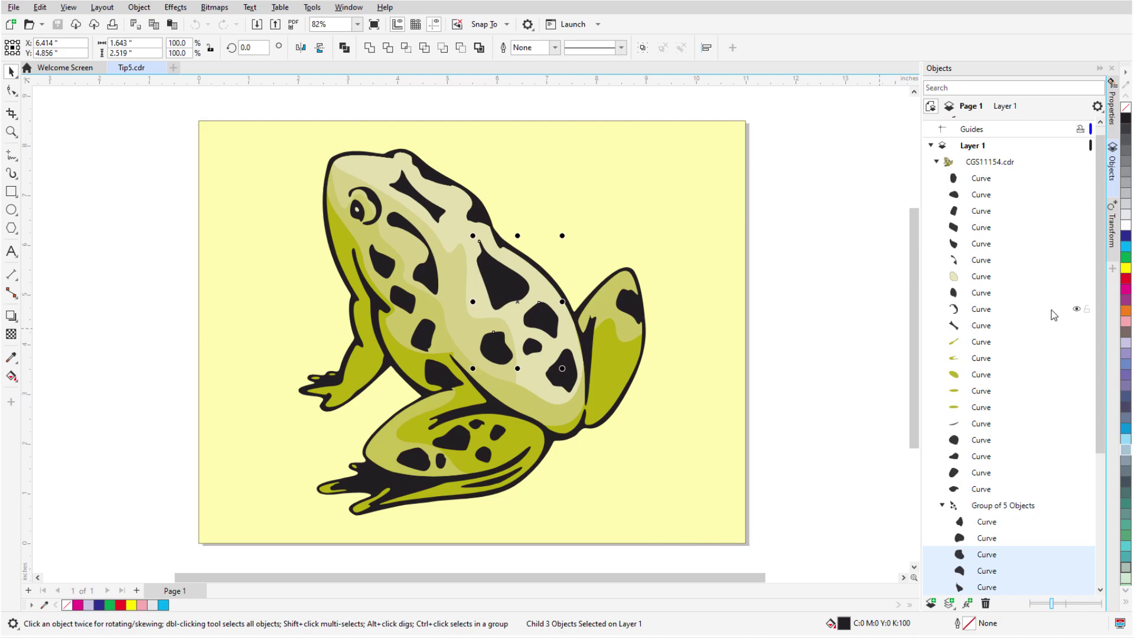
{"action": "left_click", "coordinate": [1126, 290]}
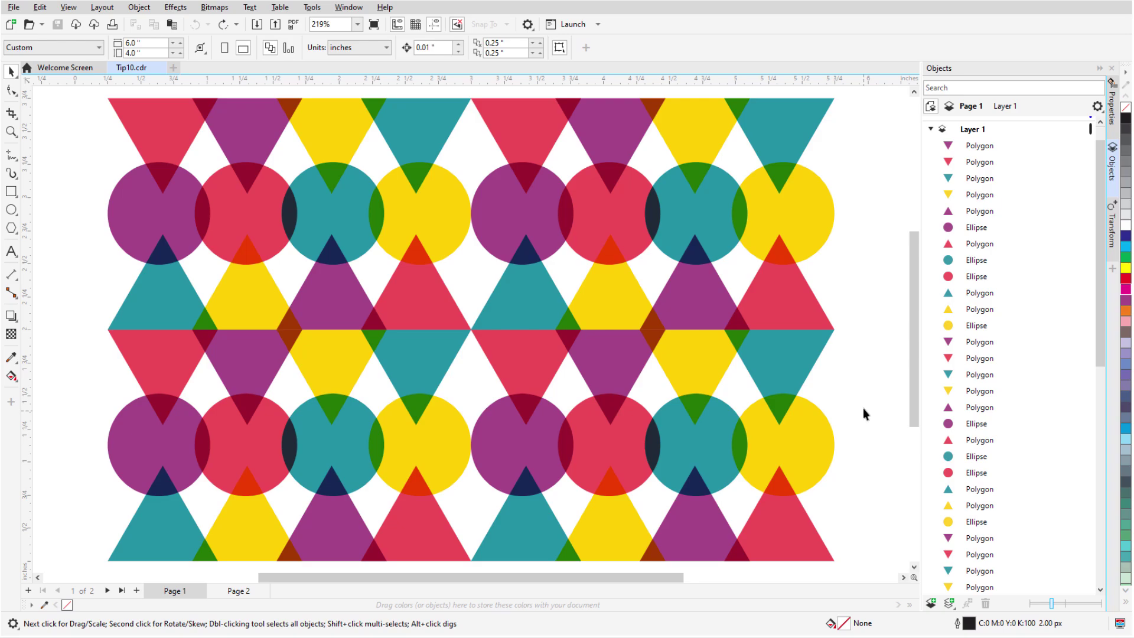
Step: Marquee-select the four central triangles and drag them to the right, leaving a gap in the pattern
{"action": "scroll", "coordinate": [821, 378], "scroll_direction": "up", "scroll_amount": 4}
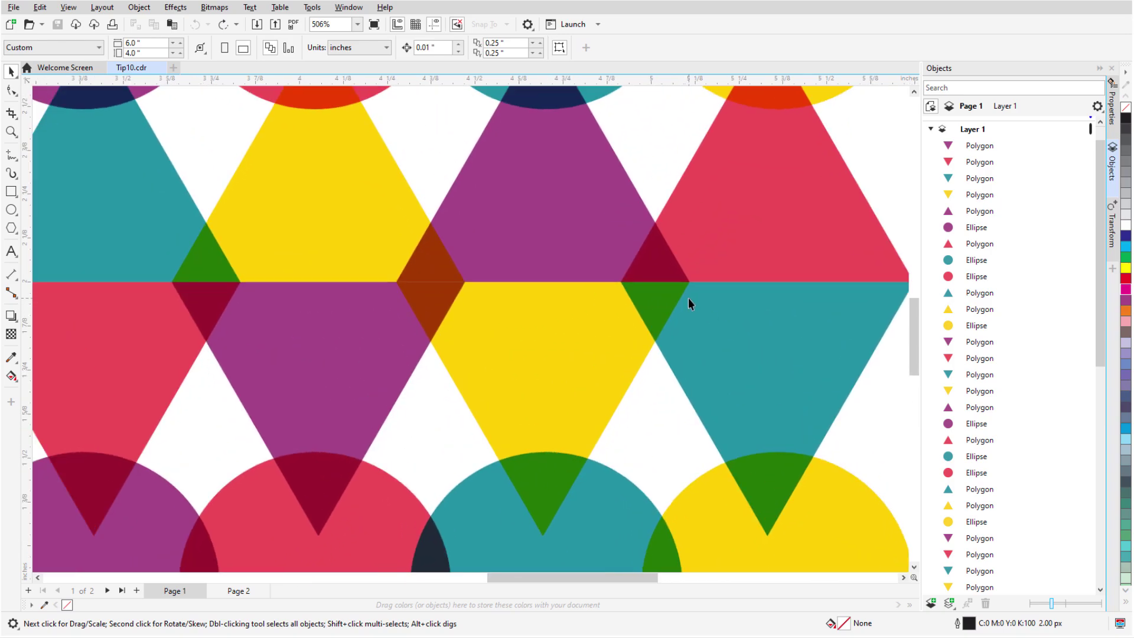
{"action": "scroll", "coordinate": [689, 303], "scroll_direction": "up", "scroll_amount": 1}
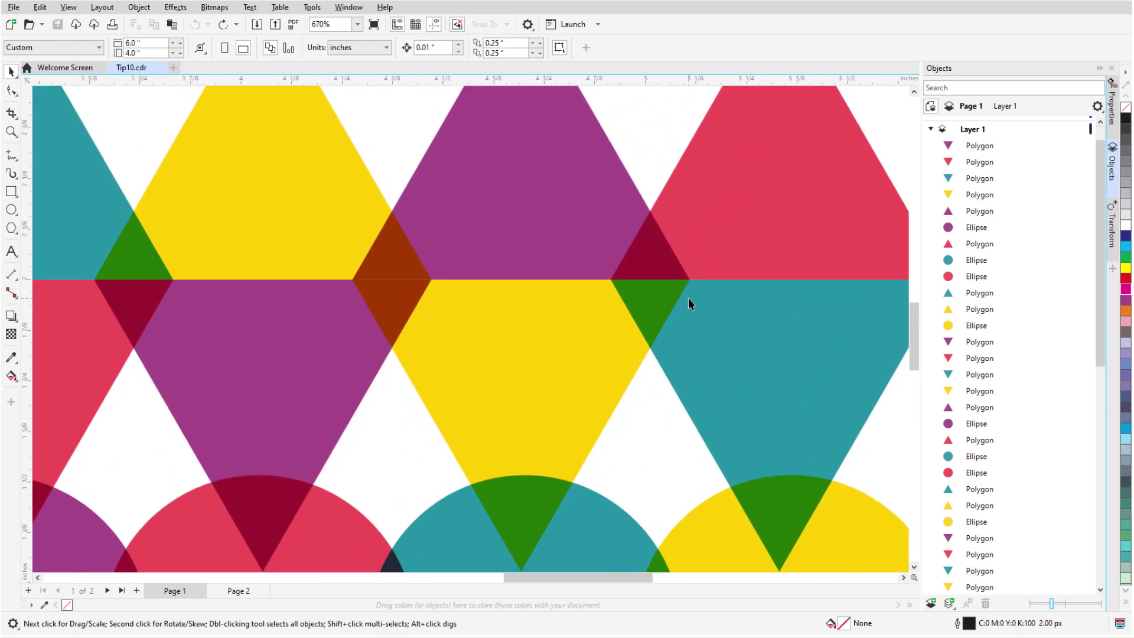
{"action": "left_click_drag", "start_coordinate": [567, 226], "coordinate": [739, 366]}
{"action": "scroll", "coordinate": [575, 308], "scroll_direction": "down", "scroll_amount": 5}
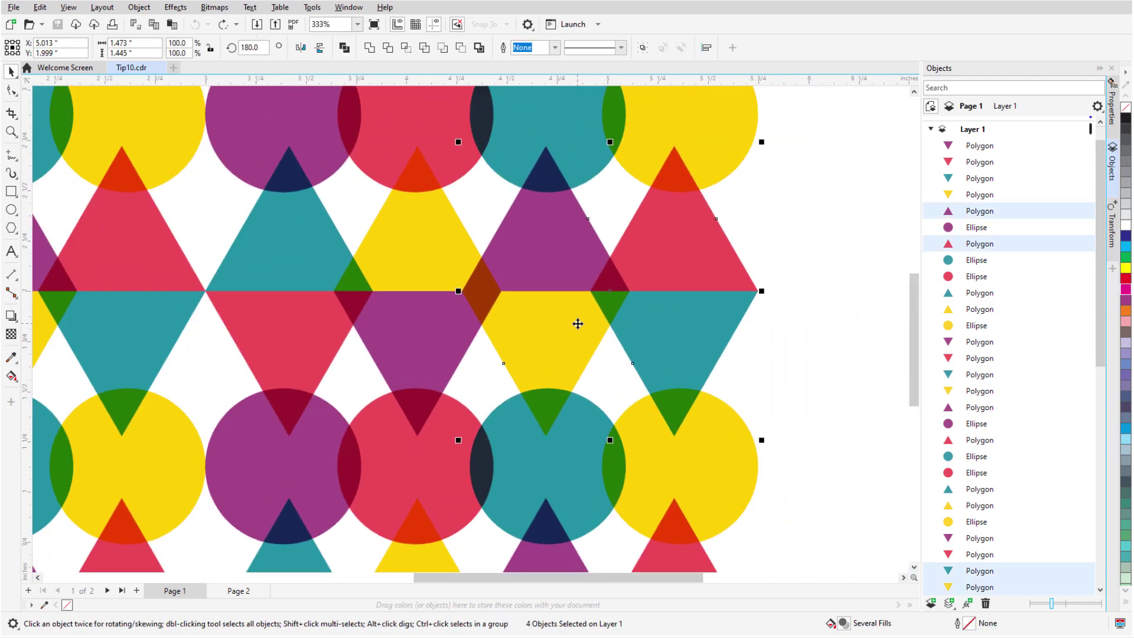
{"action": "left_click_drag", "start_coordinate": [574, 312], "coordinate": [748, 321]}
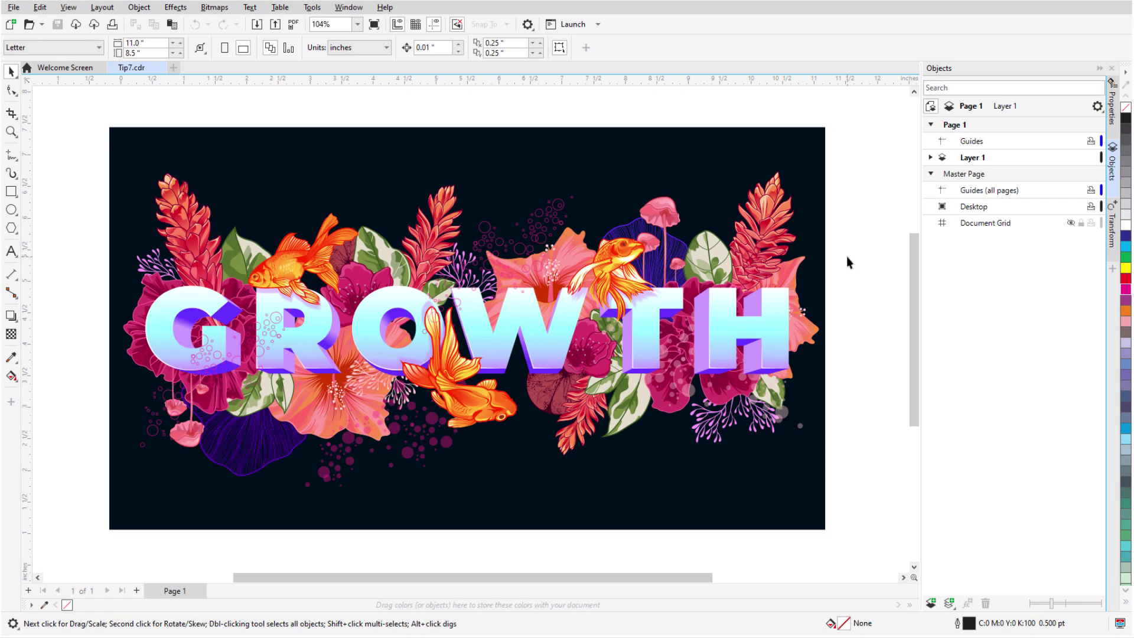
Step: In the CorelDRAW Display options, change the default mouse-wheel action from zoom to Scroll
{"action": "scroll", "coordinate": [614, 264], "scroll_direction": "up", "scroll_amount": 2}
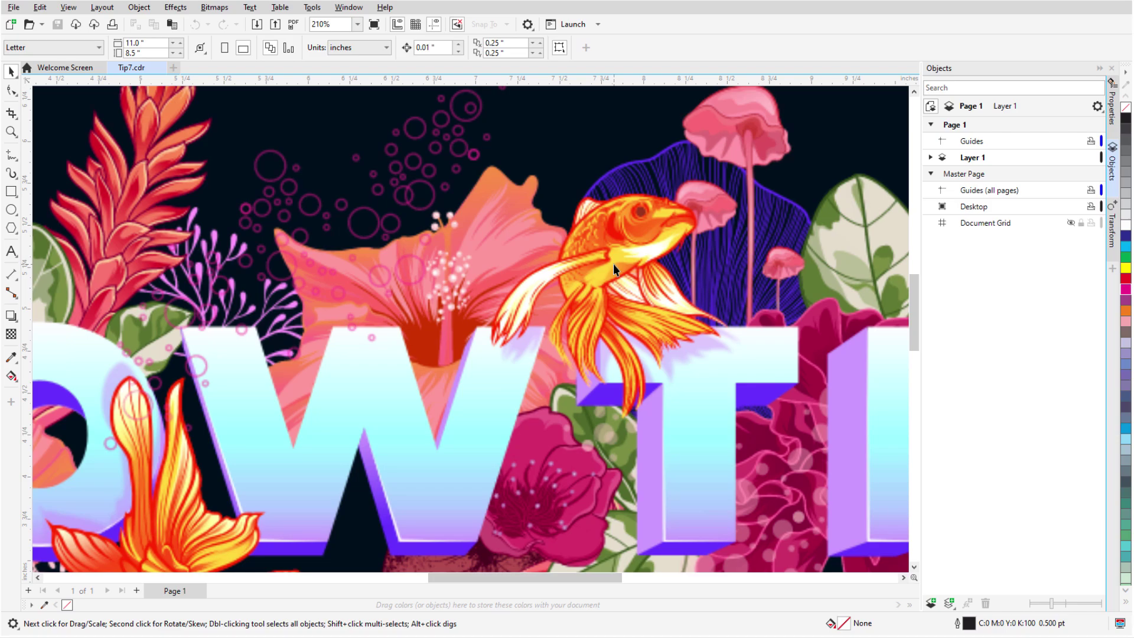
{"action": "scroll", "coordinate": [614, 264], "scroll_direction": "down", "scroll_amount": 2}
{"action": "scroll", "coordinate": [86, 496], "scroll_direction": "up", "scroll_amount": 1}
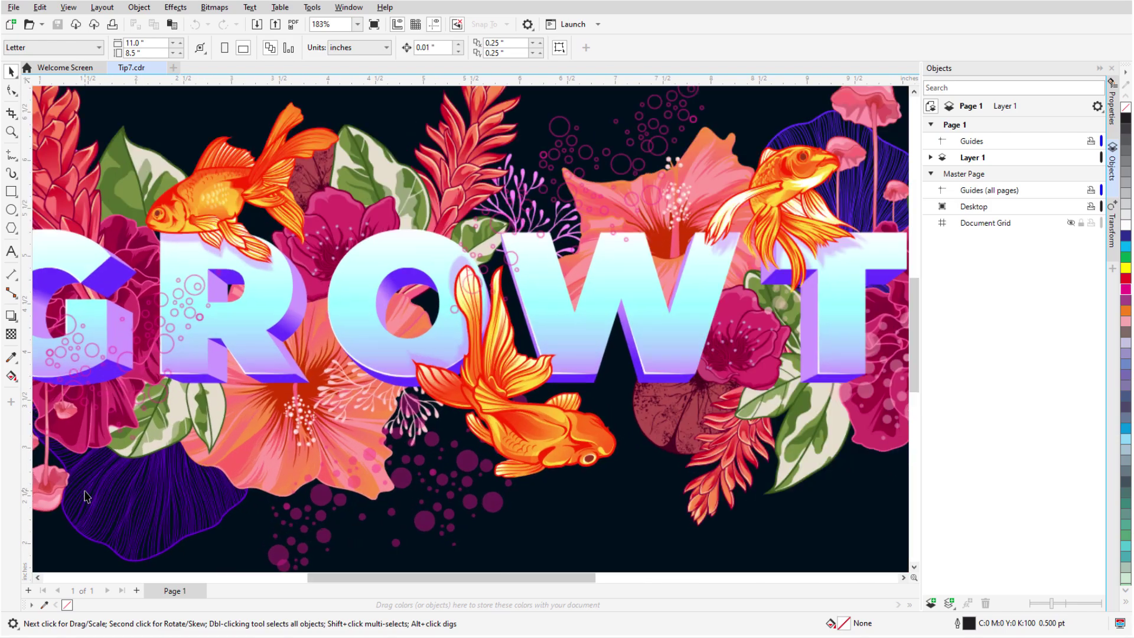
{"action": "scroll", "coordinate": [86, 496], "scroll_direction": "up", "scroll_amount": 1}
{"action": "scroll", "coordinate": [86, 496], "scroll_direction": "down", "scroll_amount": 2}
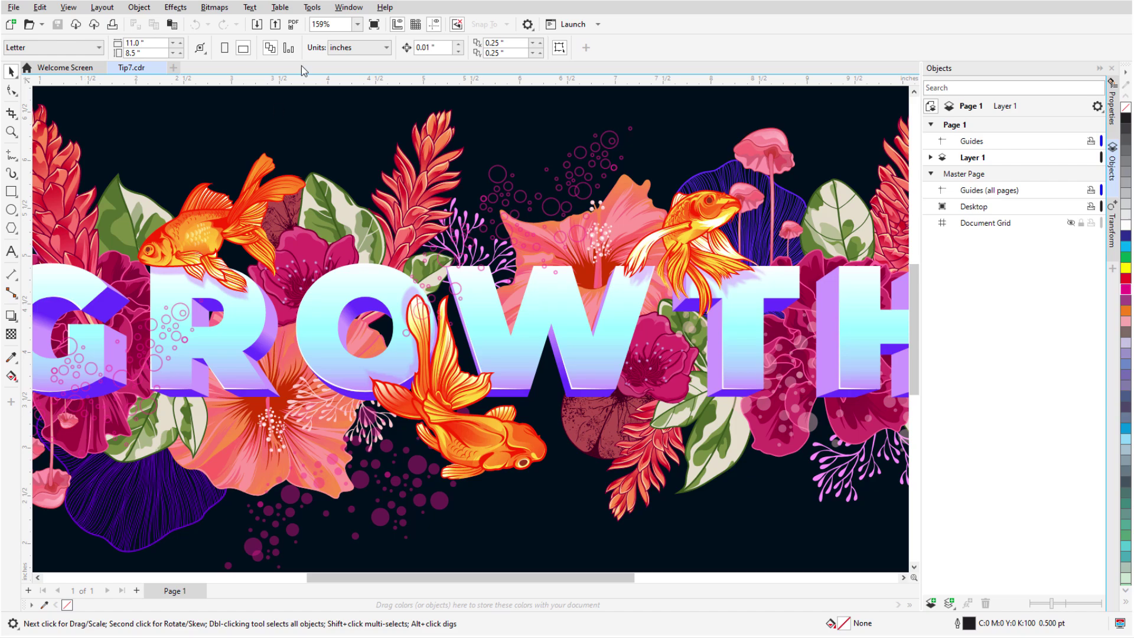
{"action": "left_click", "coordinate": [312, 7]}
{"action": "mouse_move", "coordinate": [367, 30]}
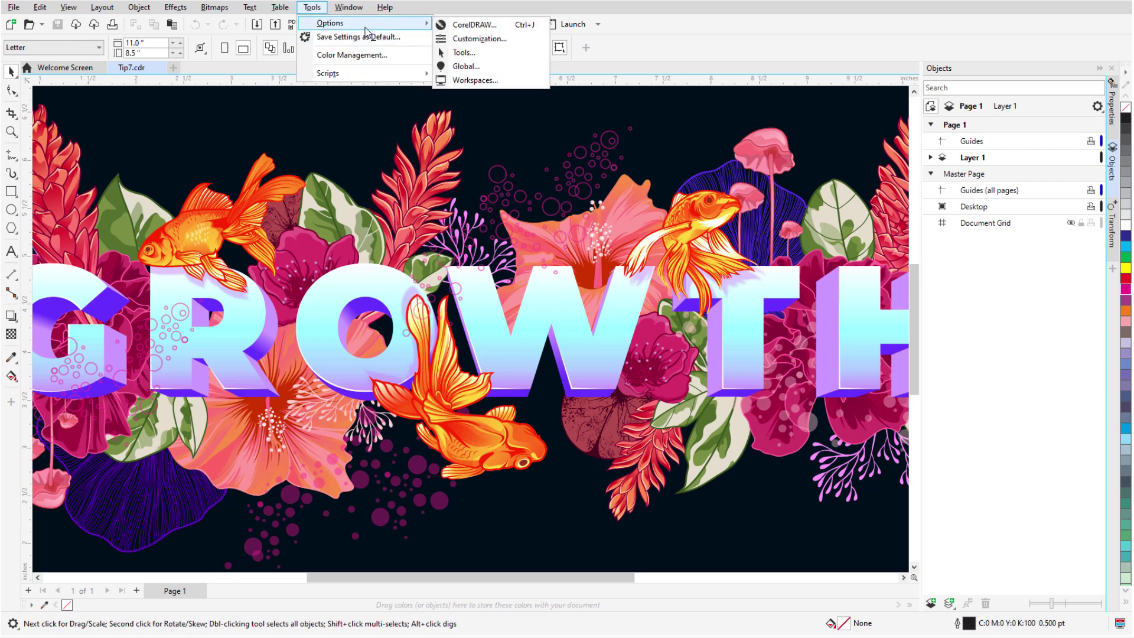
{"action": "left_click", "coordinate": [500, 24]}
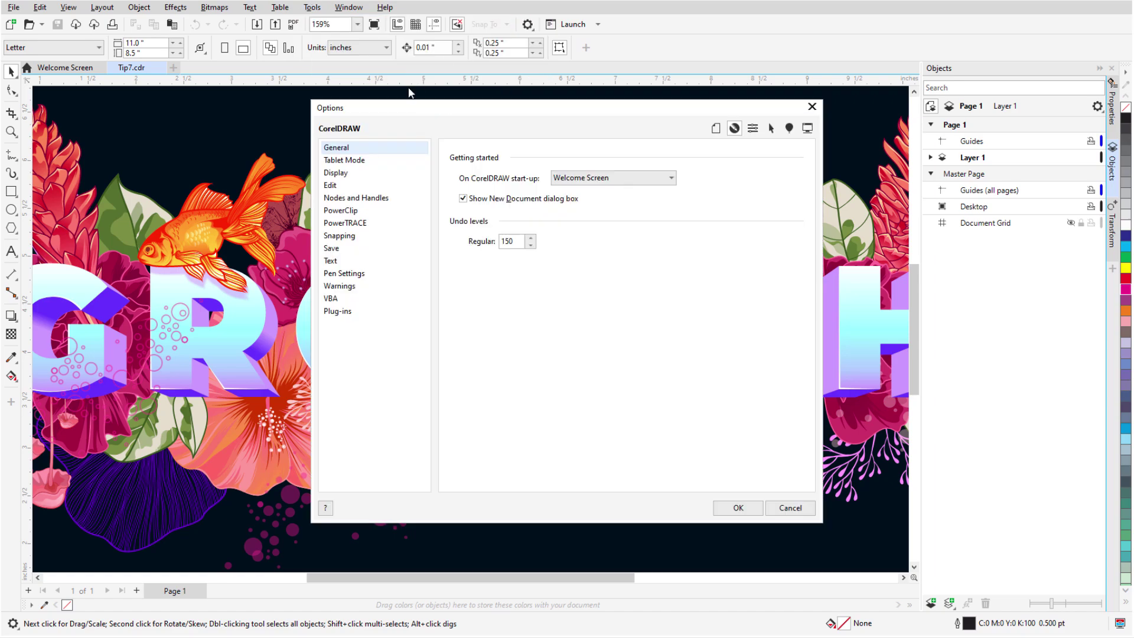
{"action": "left_click", "coordinate": [351, 174]}
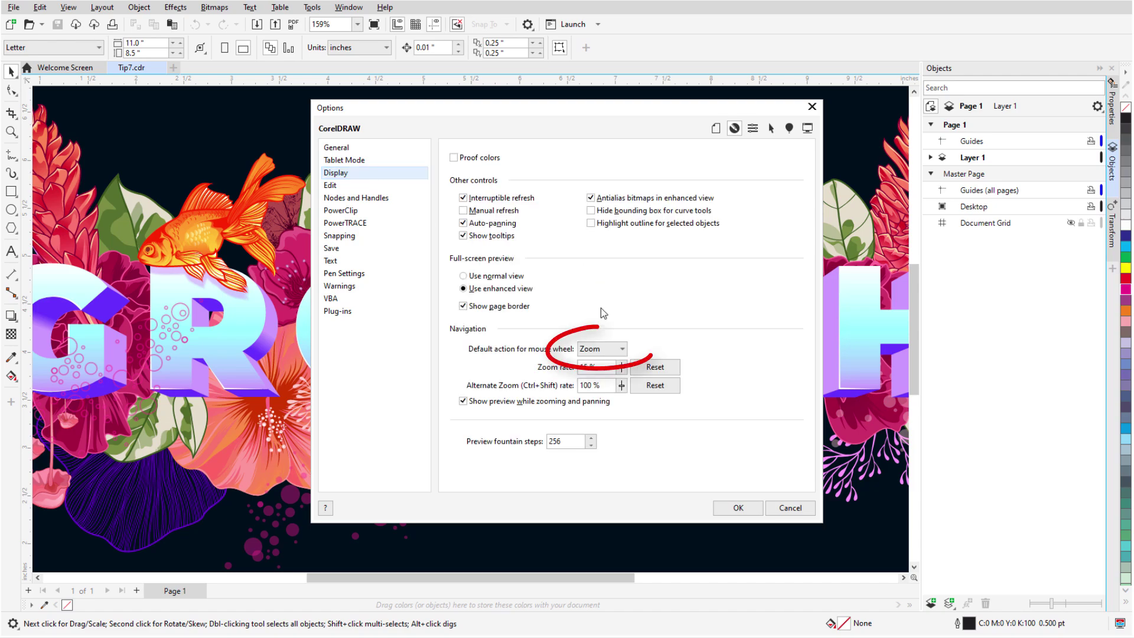
{"action": "left_click", "coordinate": [602, 349]}
{"action": "left_click", "coordinate": [591, 378]}
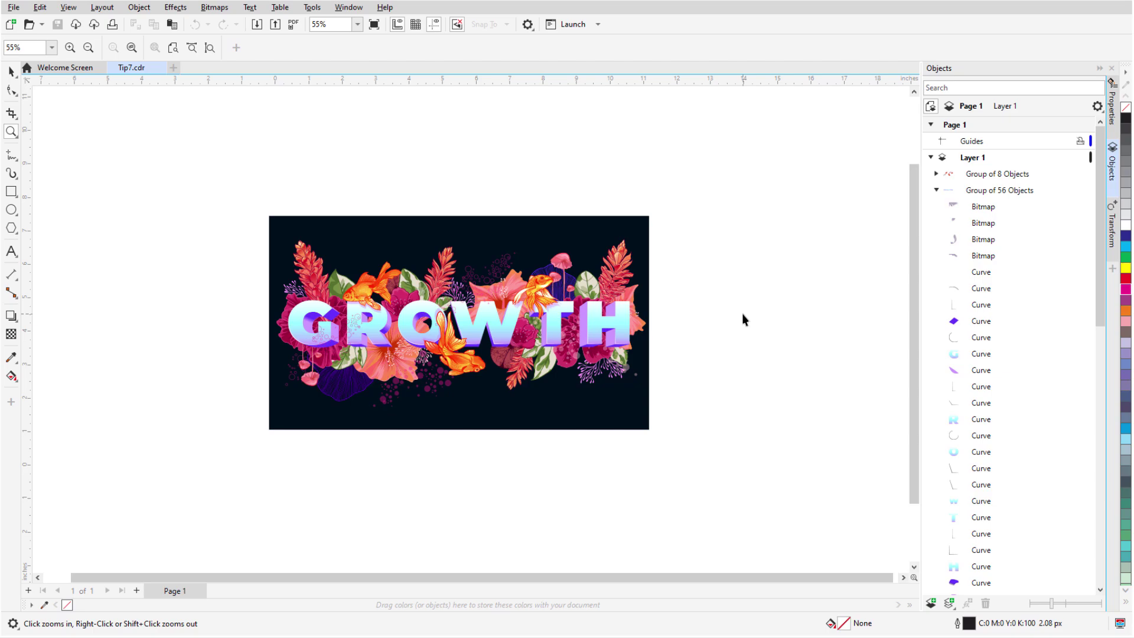
Step: Zoom into the GROWTH letters with the Zoom tool, then zoom back out to the whole page
{"action": "left_click", "coordinate": [491, 315]}
{"action": "left_click", "coordinate": [534, 311]}
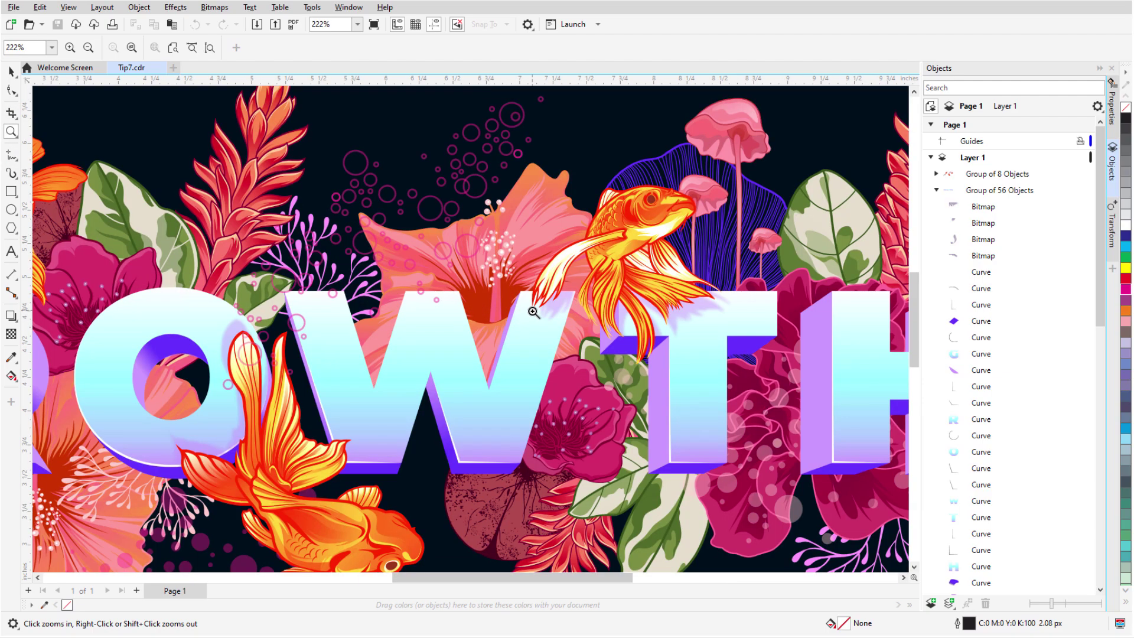
{"action": "right_click", "coordinate": [433, 365]}
{"action": "right_click", "coordinate": [384, 390]}
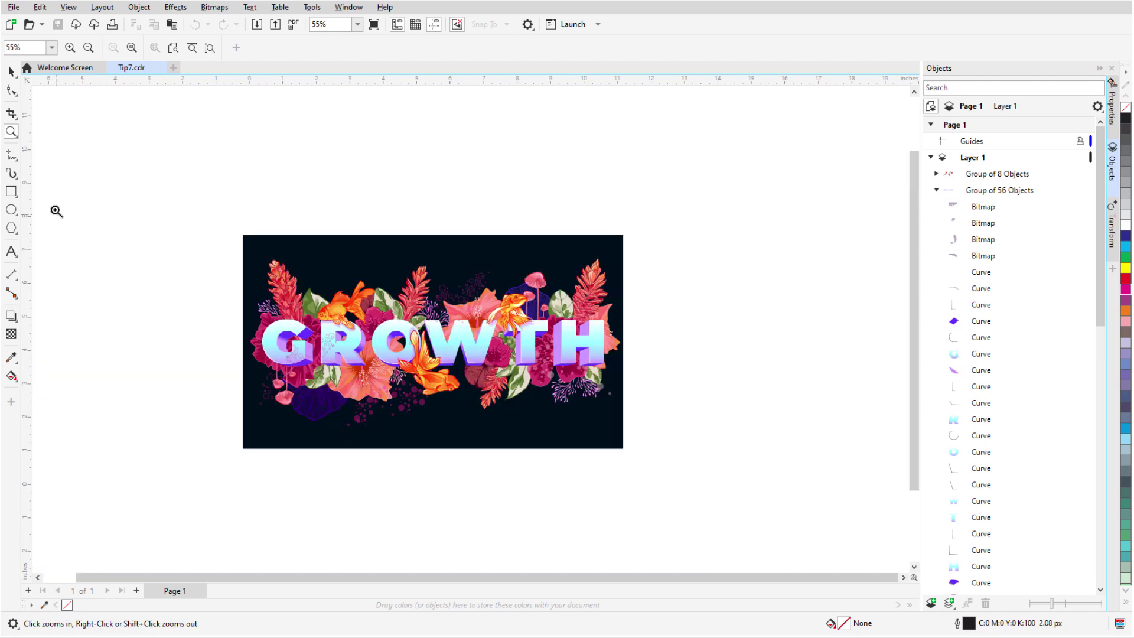
{"action": "left_click", "coordinate": [11, 71]}
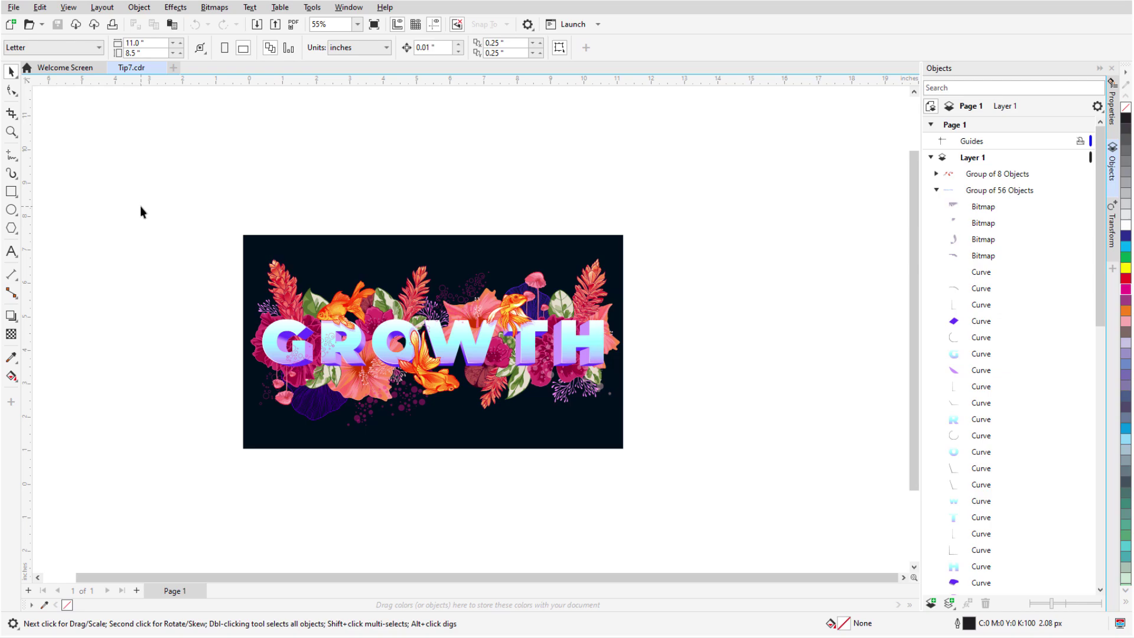
Step: Using Z as a temporary zoom, marquee-zoom onto the G-R-O letters, then zoom back out
{"action": "key", "text": "z"}
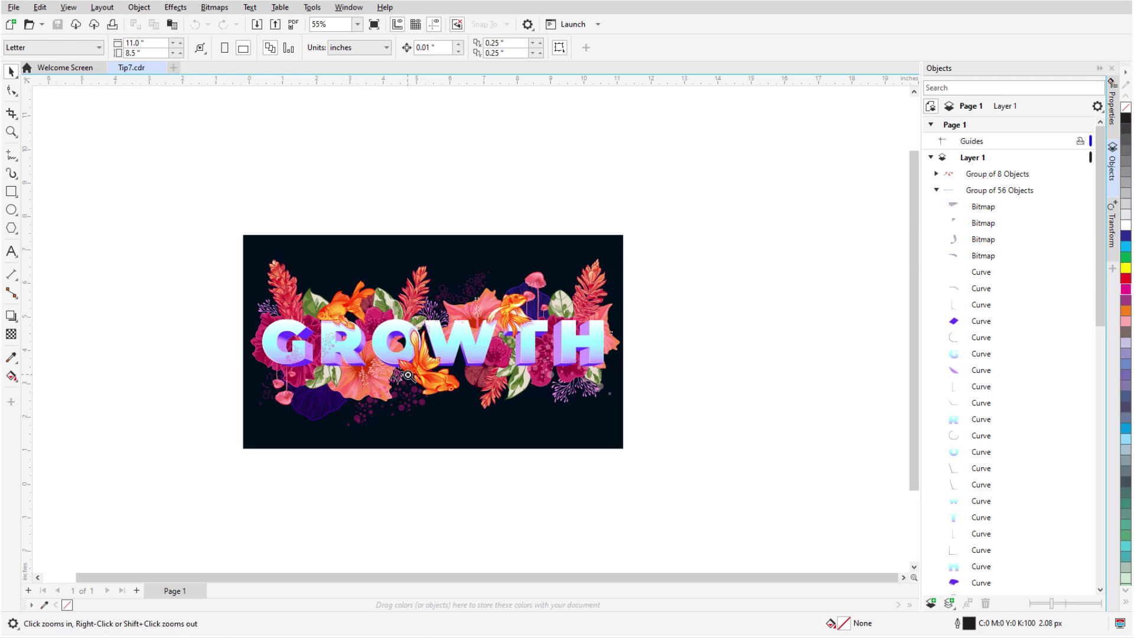
{"action": "left_click", "coordinate": [408, 376]}
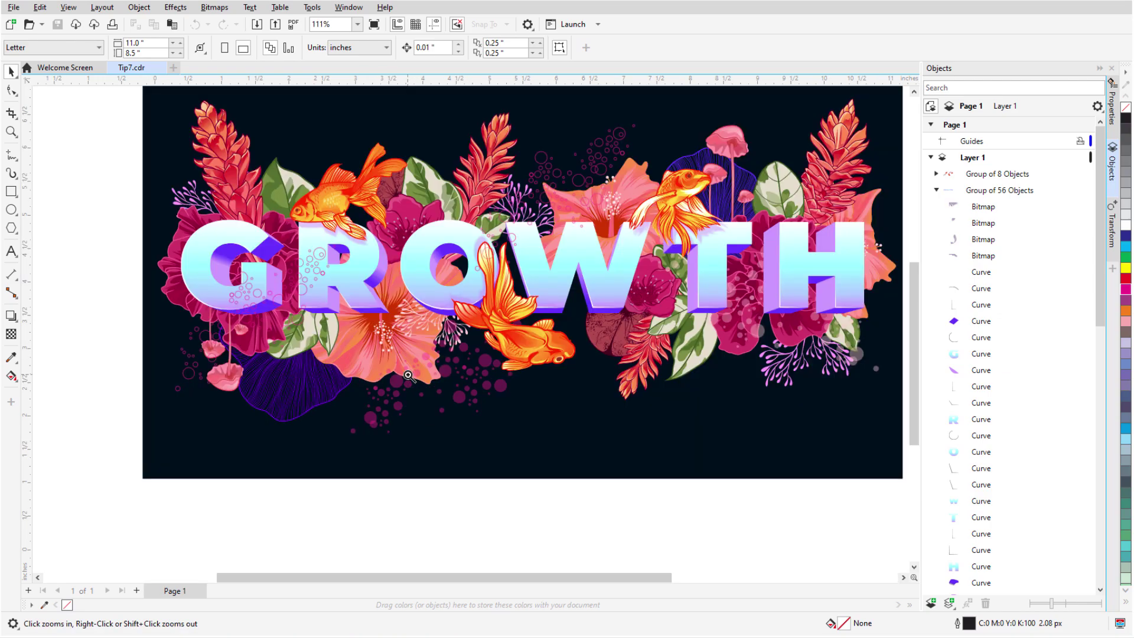
{"action": "left_click_drag", "start_coordinate": [260, 223], "coordinate": [499, 412]}
{"action": "right_click", "coordinate": [499, 412]}
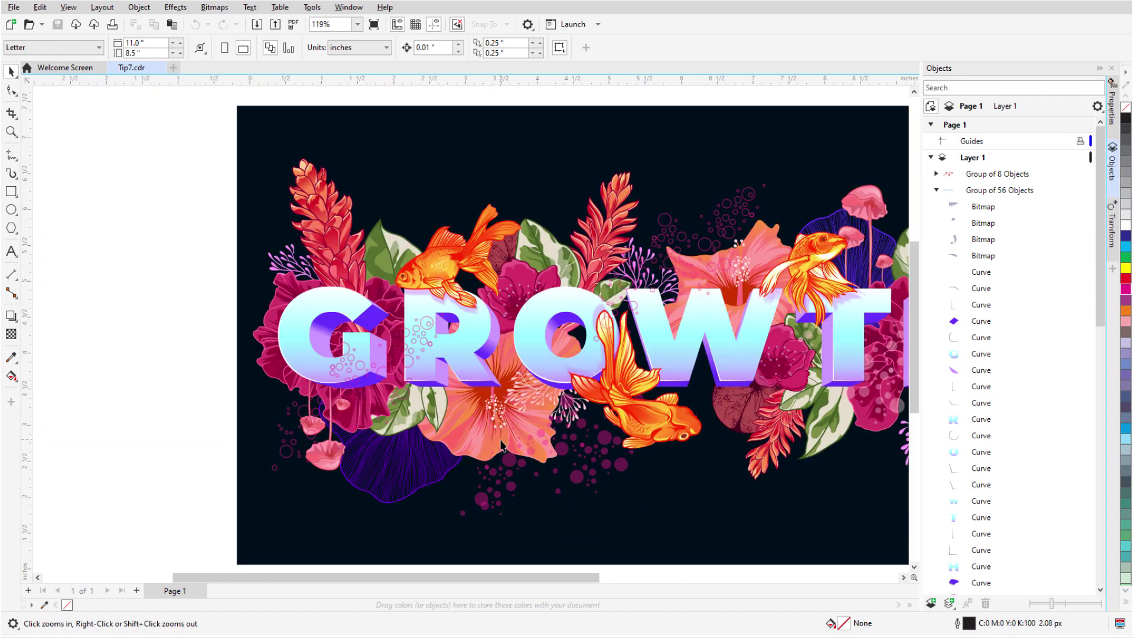
{"action": "right_click", "coordinate": [503, 447]}
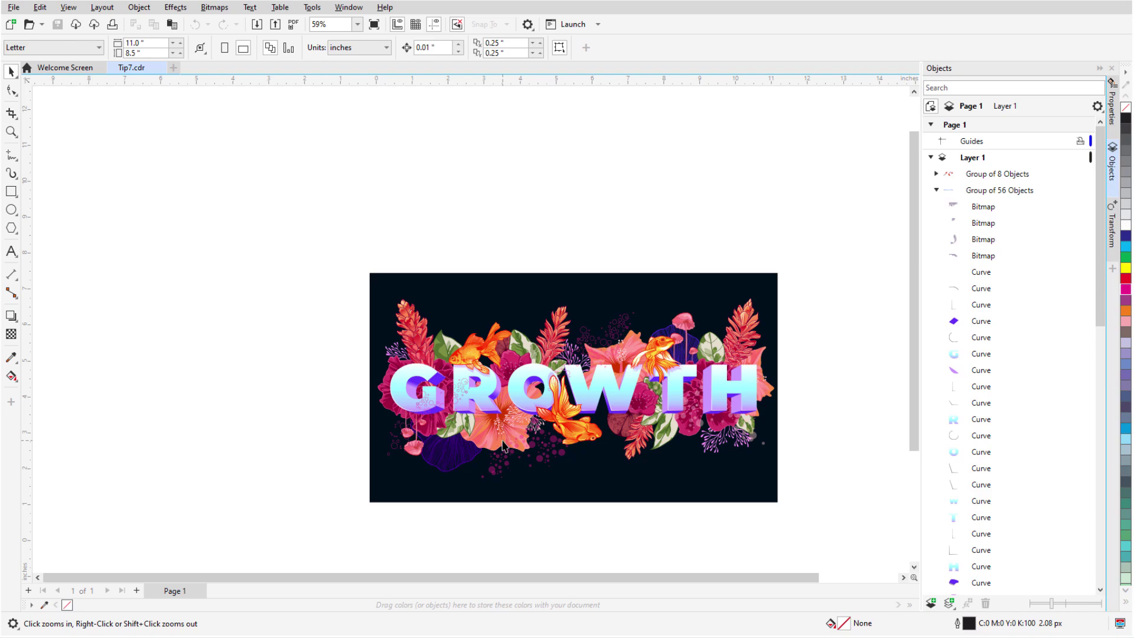
Step: Zoom to the selected G and R letters with Shift+F2, then fit the whole page
{"action": "key", "text": "space"}
{"action": "left_click", "coordinate": [402, 392], "text": "ctrl"}
{"action": "left_click", "coordinate": [483, 393], "text": "ctrl+shift"}
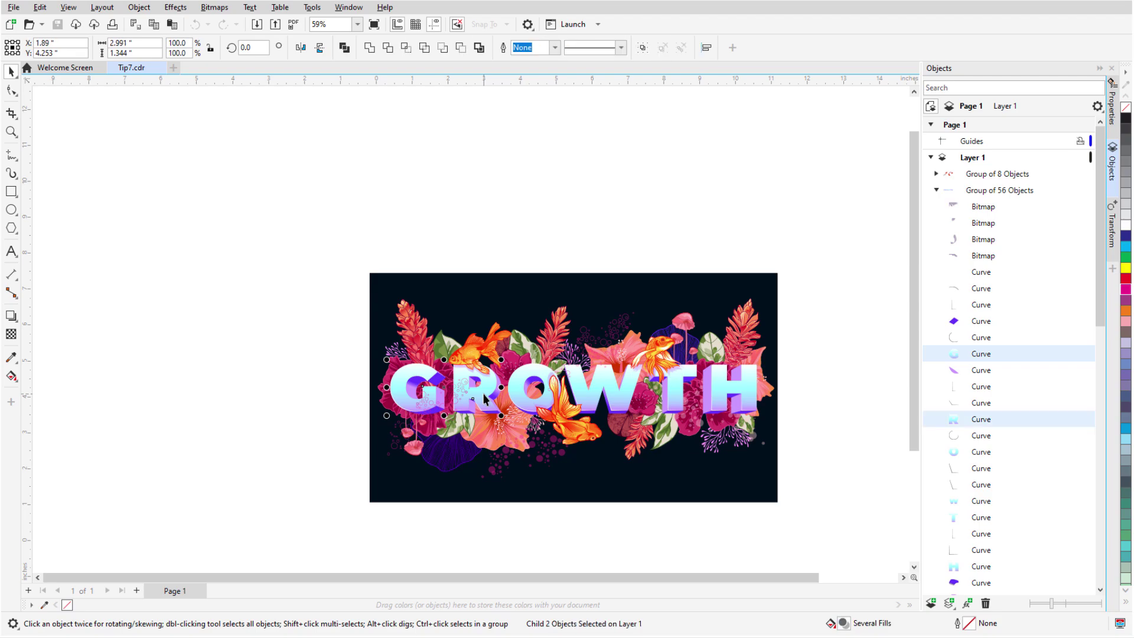
{"action": "key", "text": "shift+F2"}
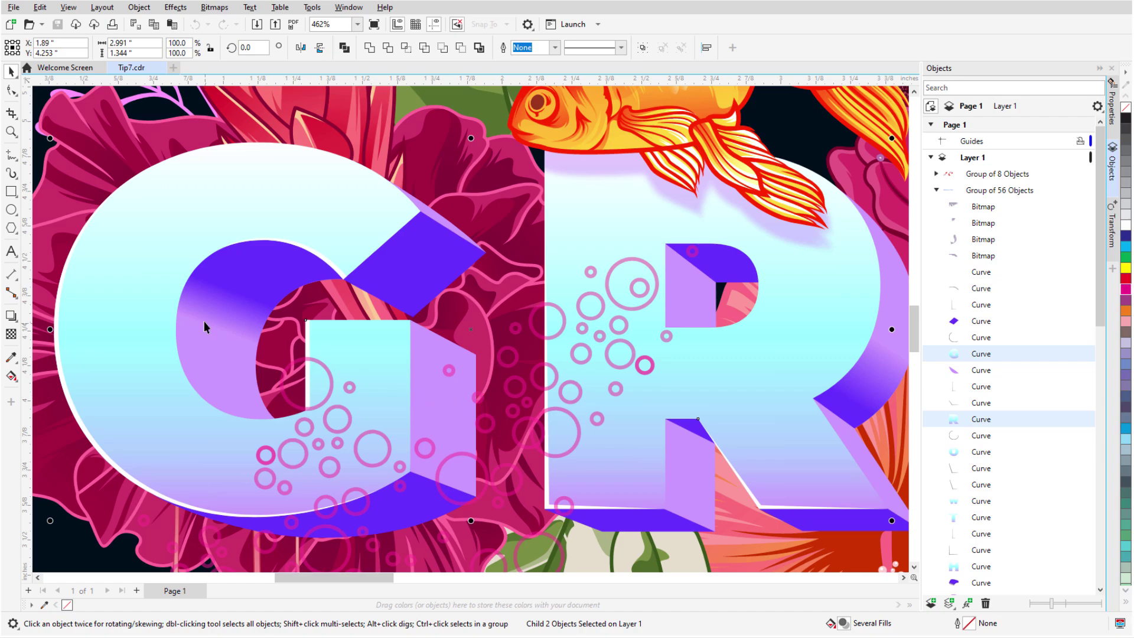
{"action": "left_click", "coordinate": [13, 132]}
{"action": "double_click", "coordinate": [13, 132]}
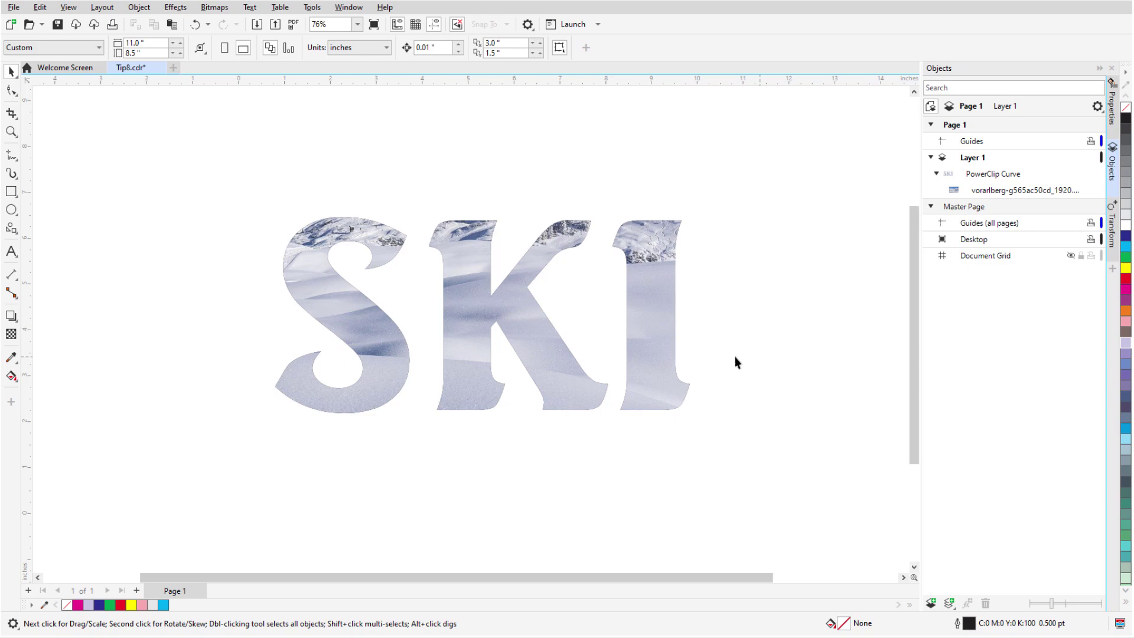
Step: Edit the SKI PowerClip contents, scale the snow photo down to 147.6%, and finish editing
{"action": "left_click", "coordinate": [550, 362]}
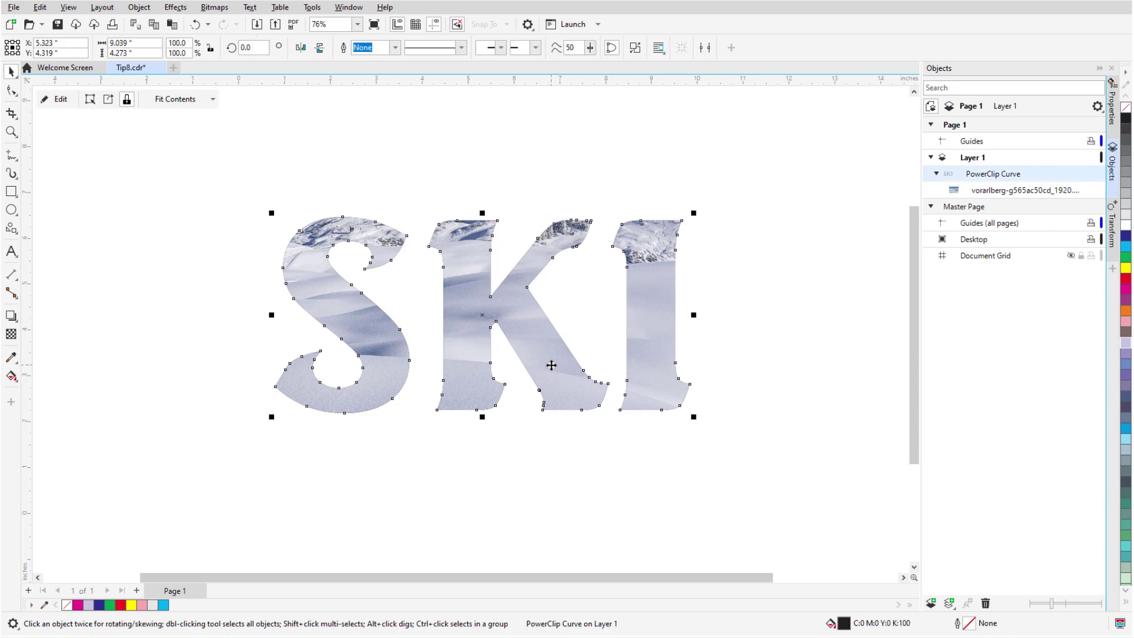
{"action": "double_click", "coordinate": [551, 365]}
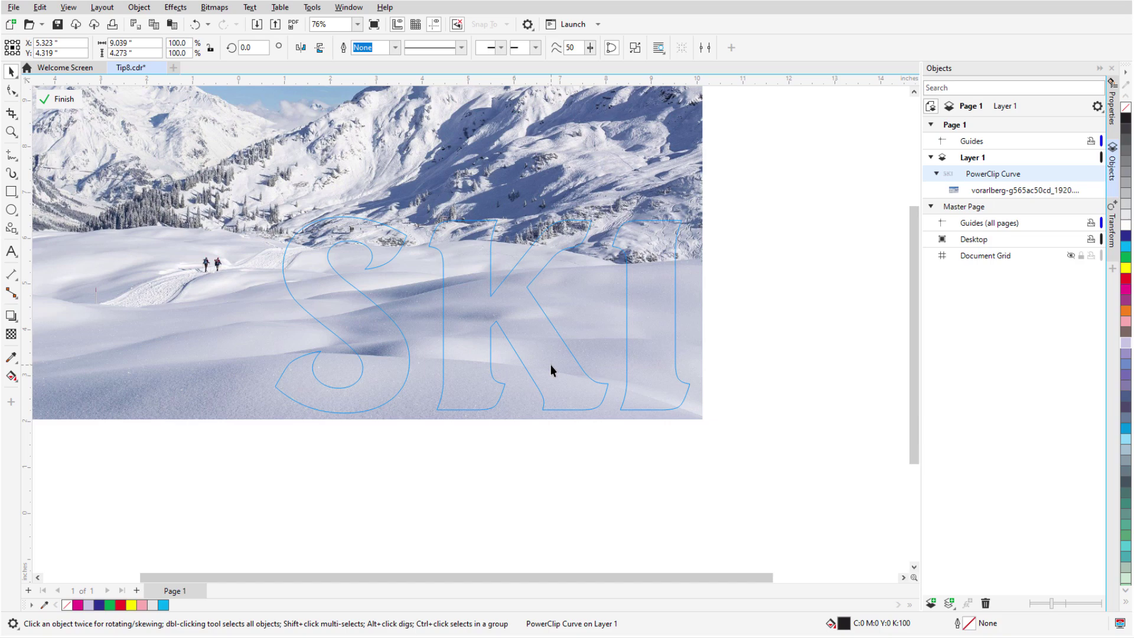
{"action": "scroll", "coordinate": [558, 390], "scroll_direction": "down", "scroll_amount": 3}
{"action": "left_click", "coordinate": [337, 235]}
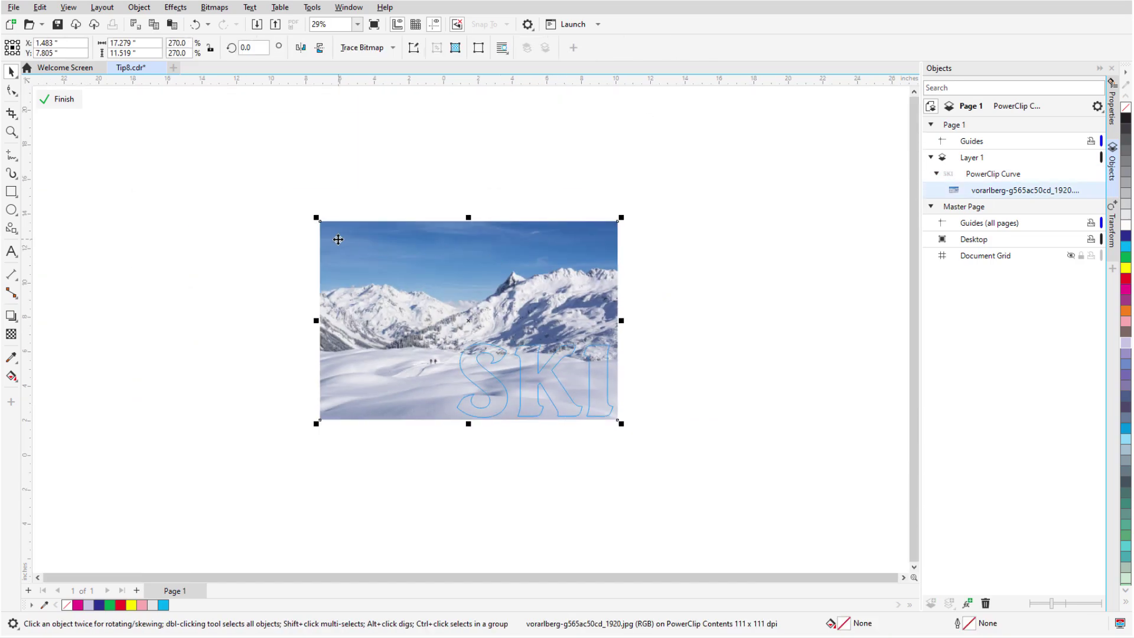
{"action": "left_click_drag", "start_coordinate": [318, 220], "coordinate": [419, 303]}
{"action": "scroll", "coordinate": [529, 398], "scroll_direction": "up", "scroll_amount": 5}
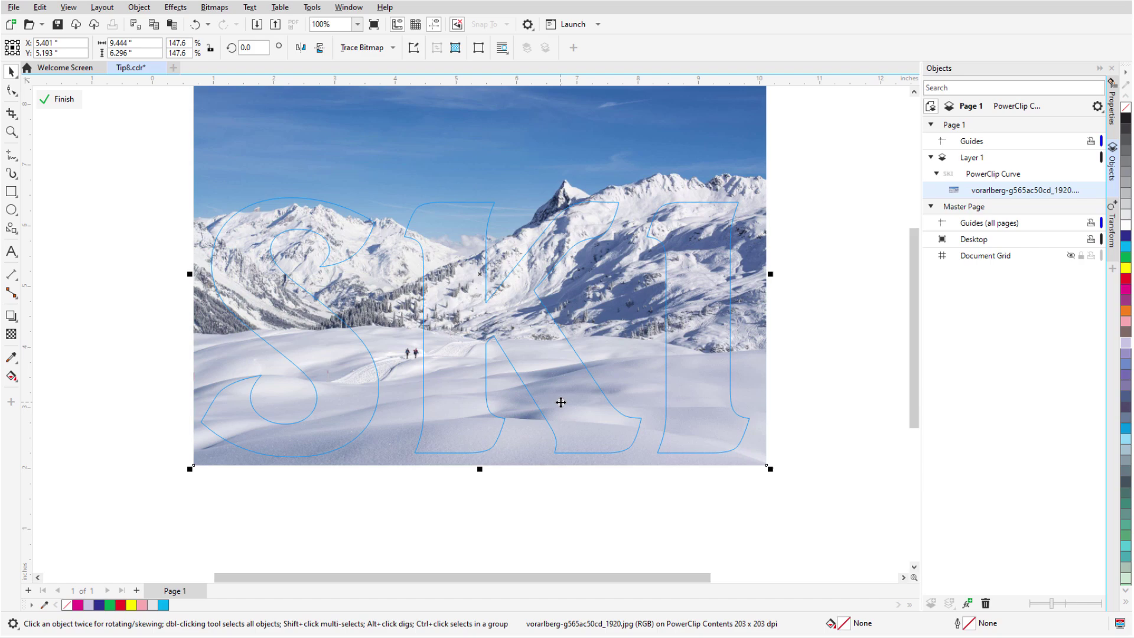
{"action": "scroll", "coordinate": [543, 362], "scroll_direction": "down", "scroll_amount": 2}
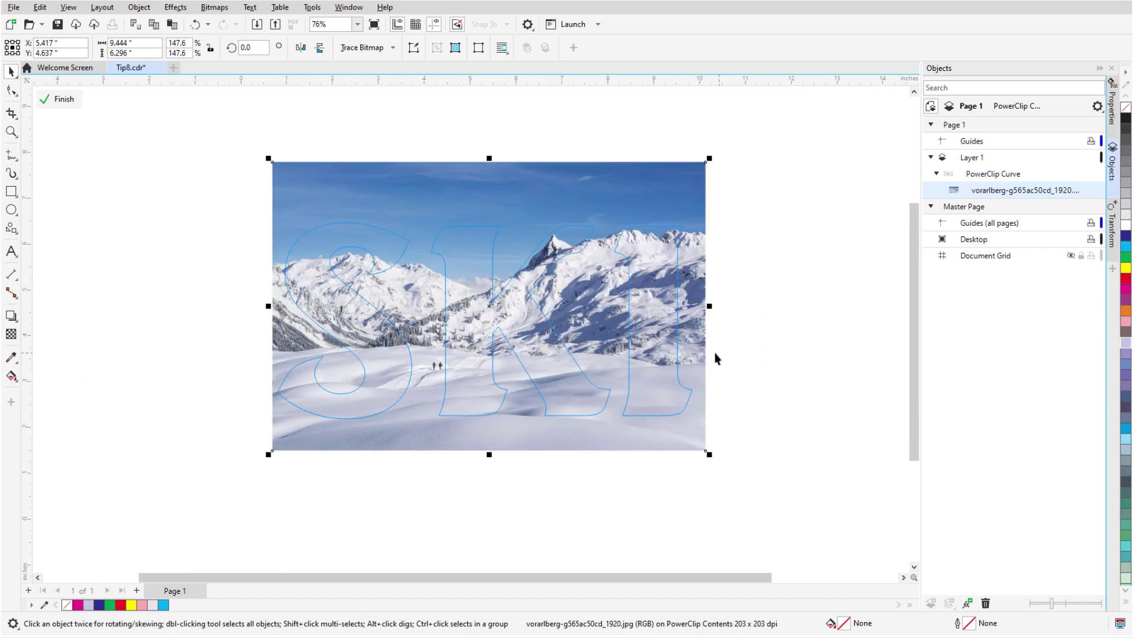
{"action": "left_click", "coordinate": [763, 361], "text": "ctrl"}
{"action": "left_click", "coordinate": [765, 363]}
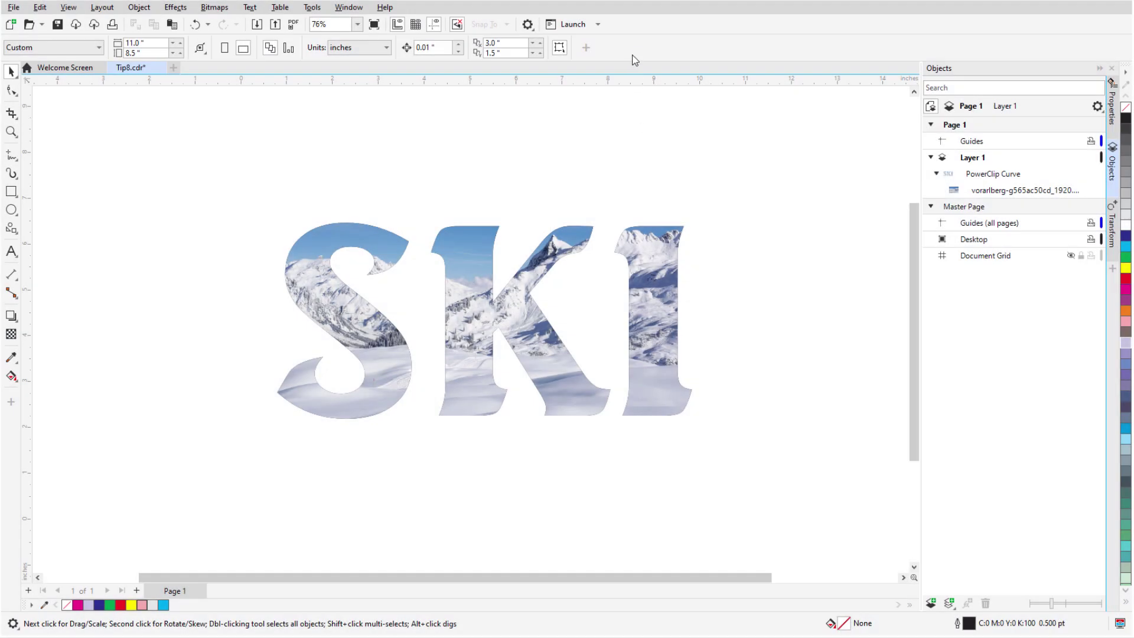
Step: Unlock the toolbars and float the toolbox over the page as a two-row palette
{"action": "right_click", "coordinate": [637, 56]}
{"action": "left_click", "coordinate": [702, 276]}
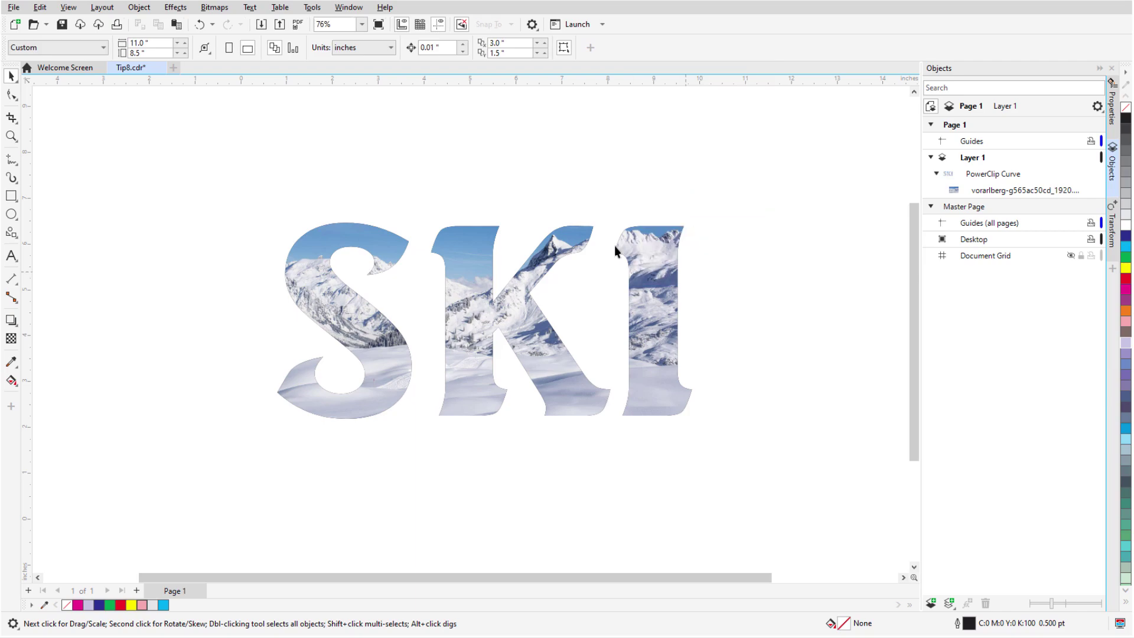
{"action": "left_click_drag", "start_coordinate": [11, 68], "coordinate": [109, 80]}
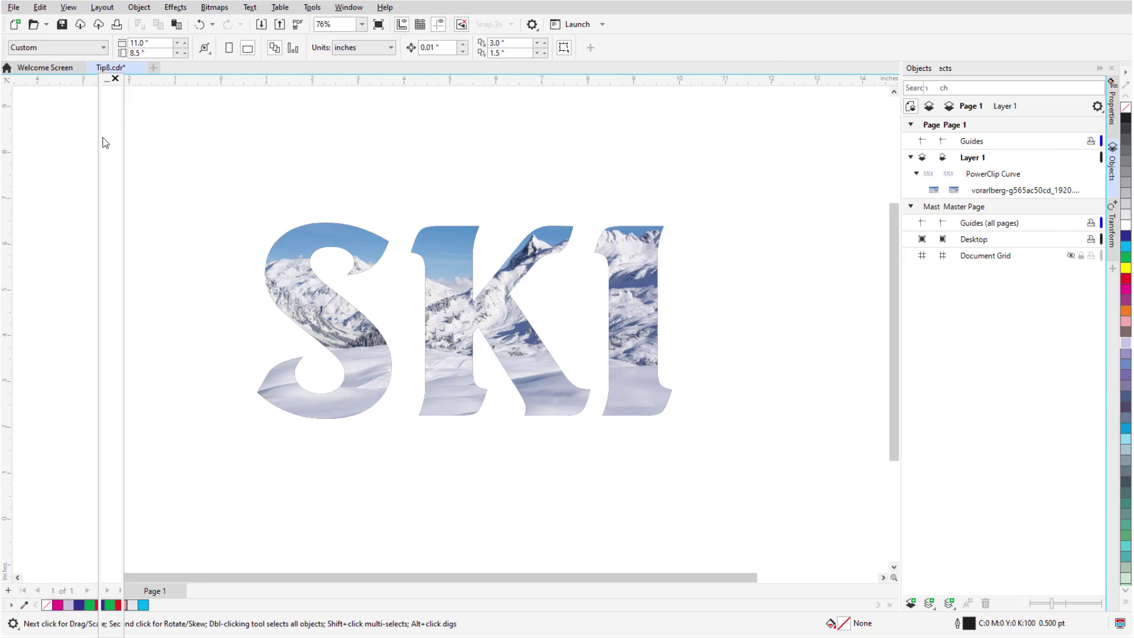
{"action": "left_click_drag", "start_coordinate": [123, 149], "coordinate": [301, 127]}
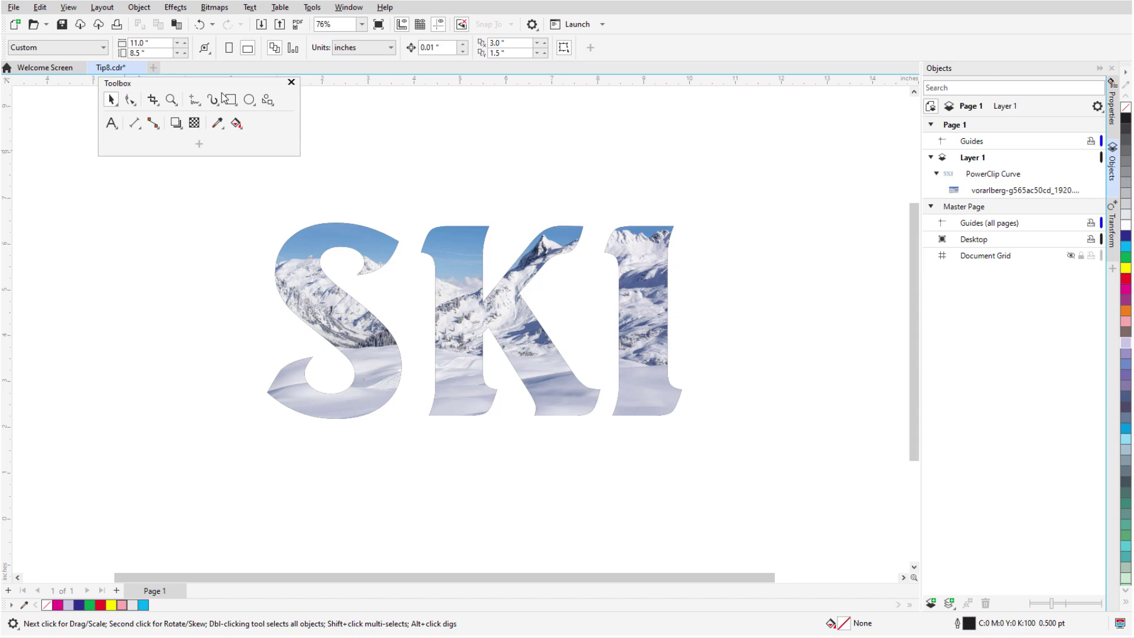
{"action": "left_click_drag", "start_coordinate": [177, 77], "coordinate": [183, 115]}
Step: Remove the Pick, Shape, Smooth, Smear, Twirl, Attract and Repel, and Smudge tools from the toolbox
{"action": "left_click", "coordinate": [207, 176]}
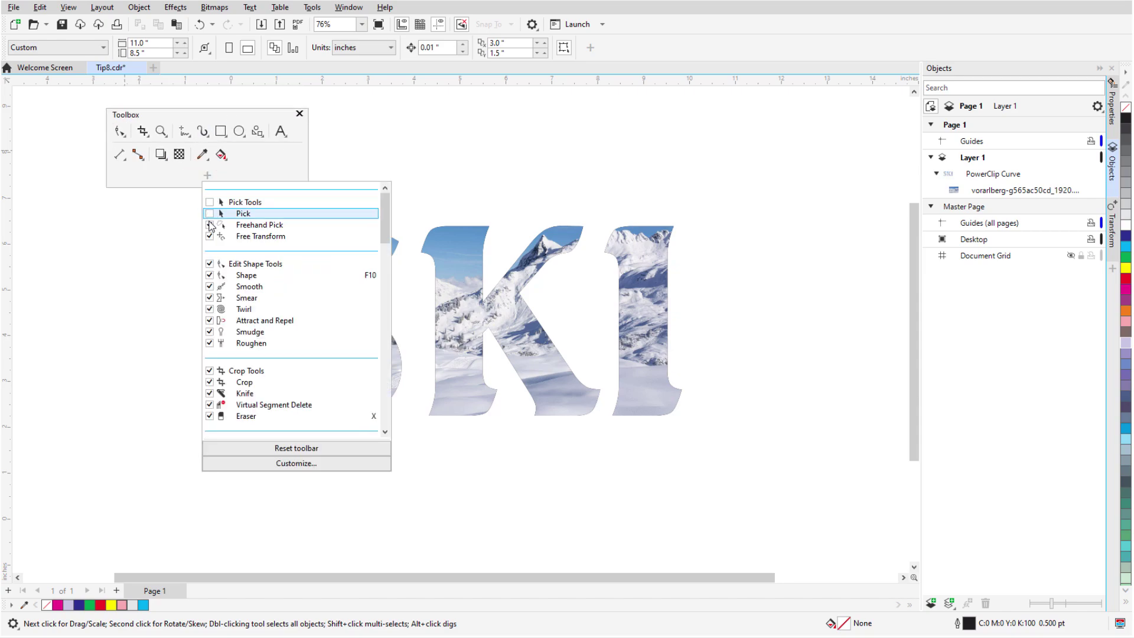
{"action": "left_click", "coordinate": [210, 264]}
{"action": "left_click", "coordinate": [210, 275]}
{"action": "left_click", "coordinate": [210, 287]}
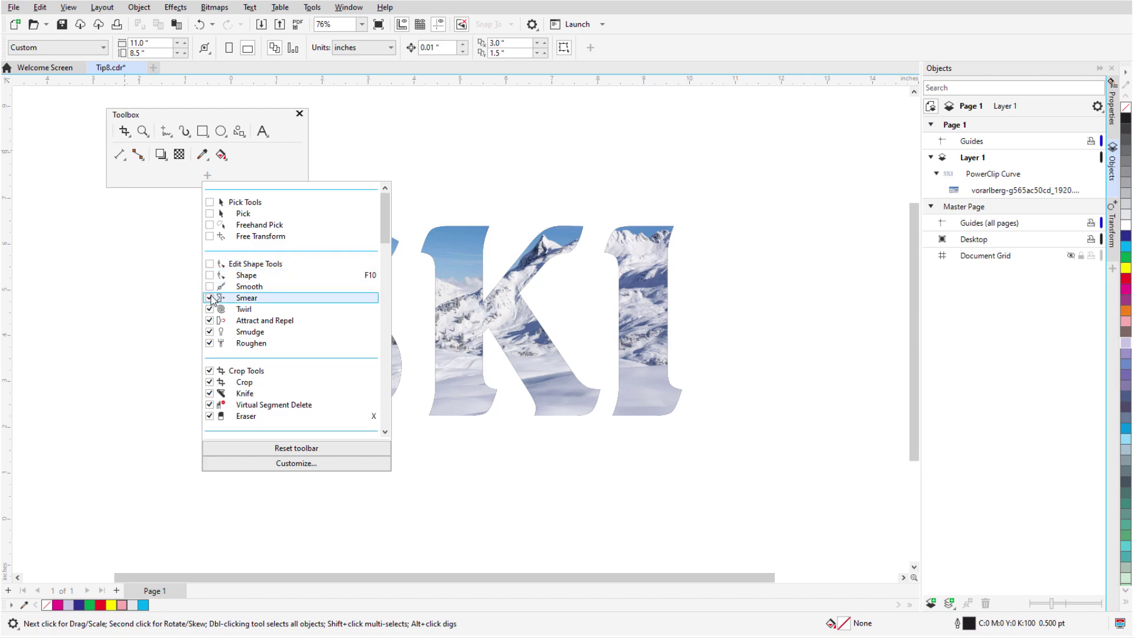
{"action": "left_click", "coordinate": [209, 298]}
{"action": "left_click", "coordinate": [209, 309]}
{"action": "left_click", "coordinate": [210, 320]}
{"action": "left_click", "coordinate": [210, 332]}
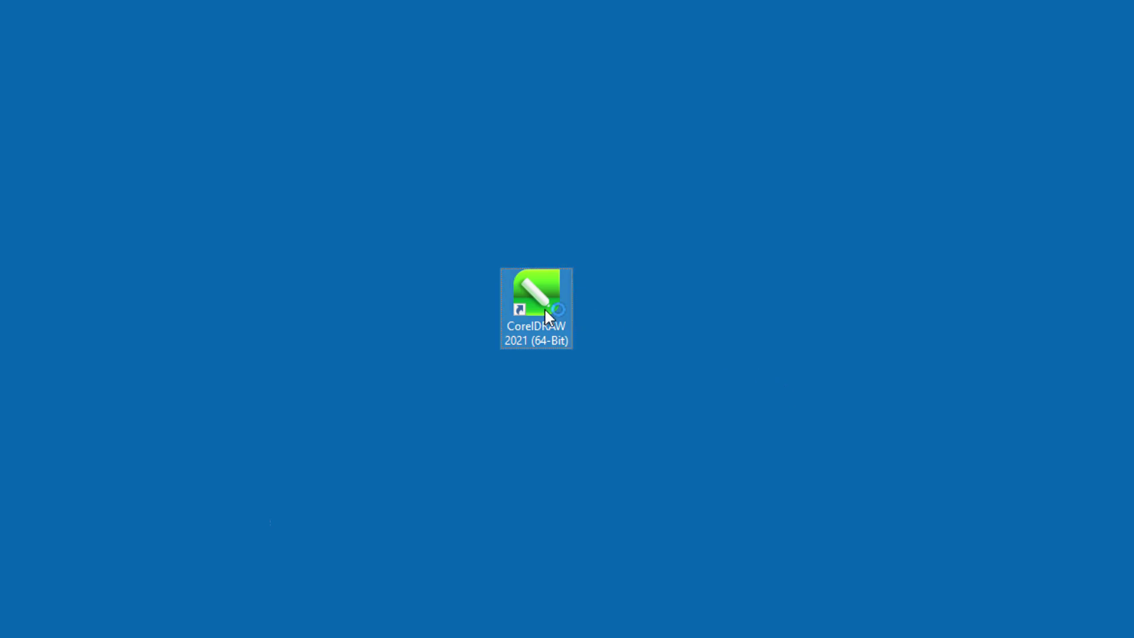
Step: Hold F8 while launching CorelDRAW 2021 to reset the workspace to factory defaults
{"action": "key", "text": "F8"}
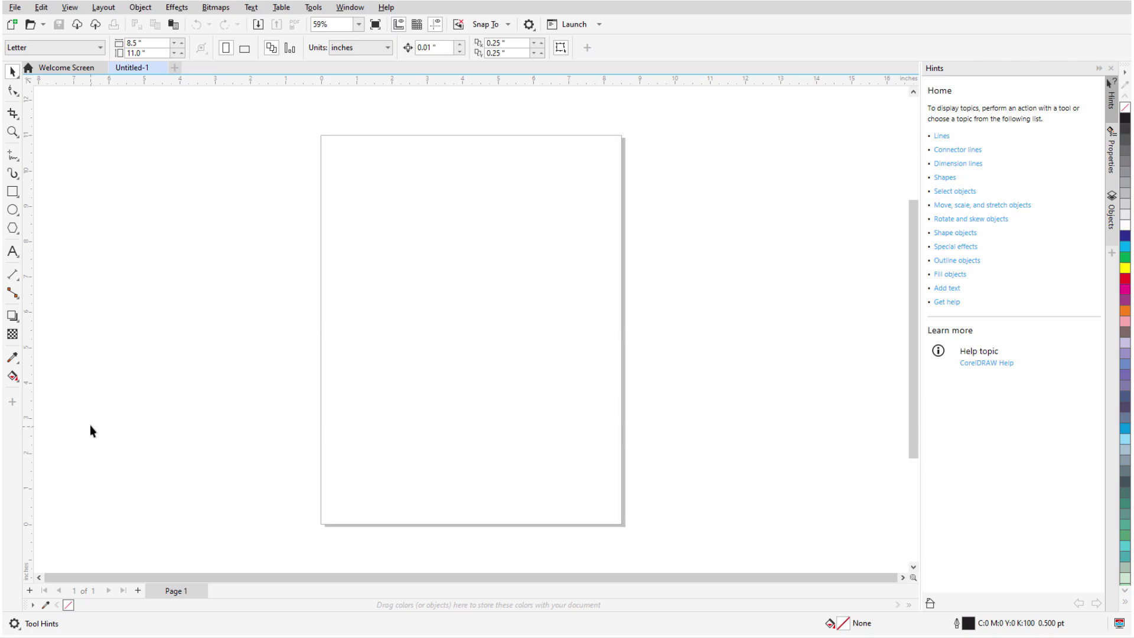
Step: Show the Workspaces page of Tools > Options, where the workspace Export option is
{"action": "left_click", "coordinate": [313, 7]}
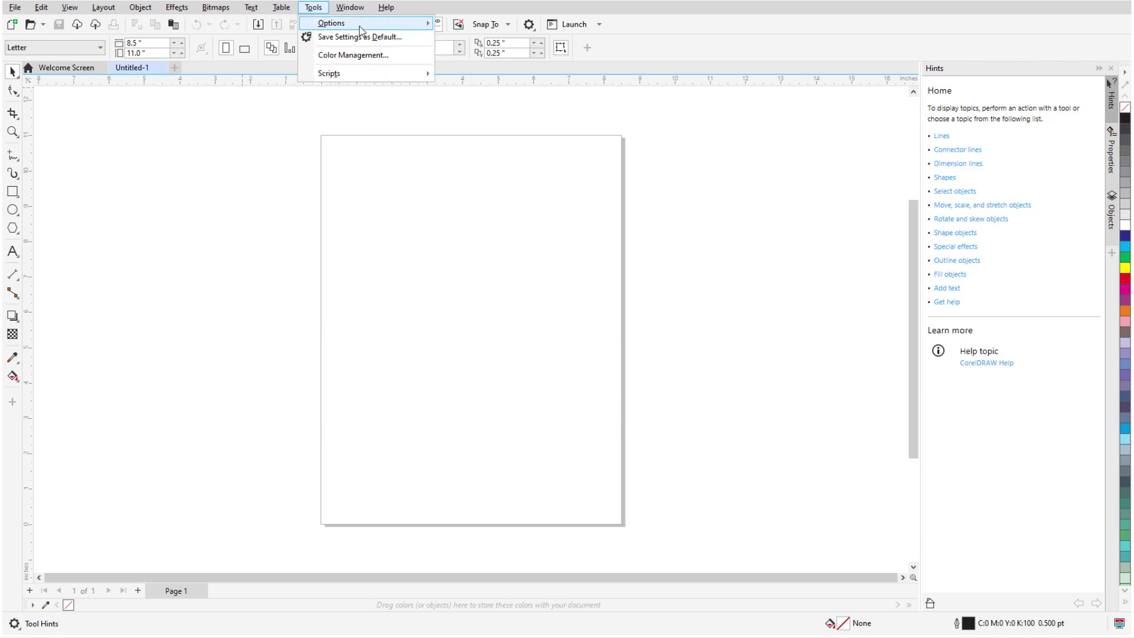
{"action": "mouse_move", "coordinate": [359, 24]}
{"action": "left_click", "coordinate": [511, 83]}
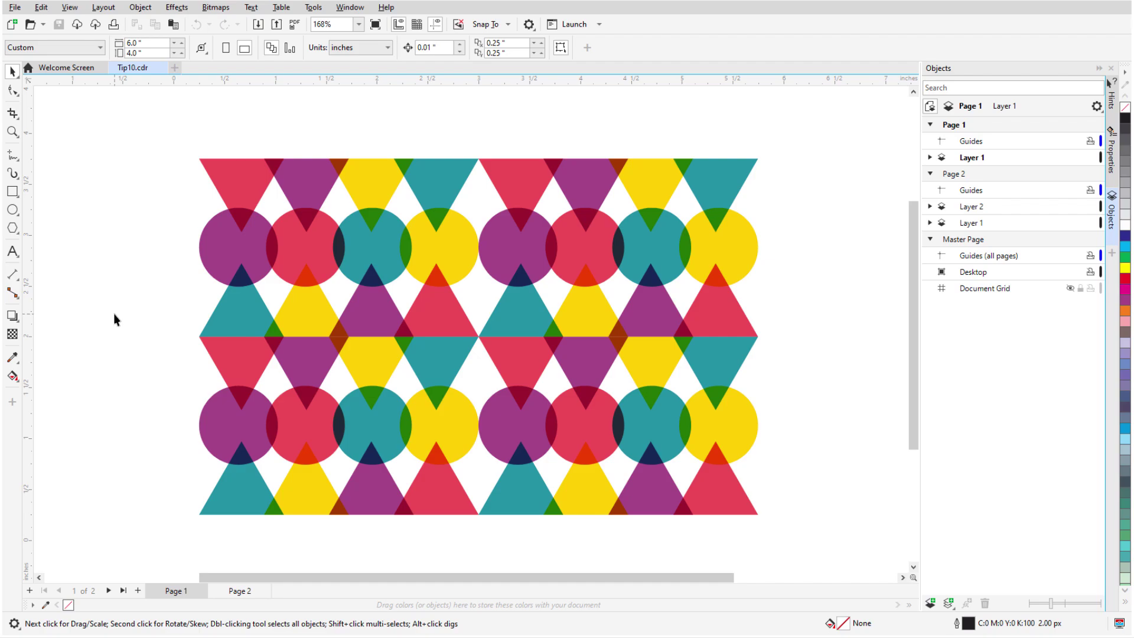
Step: Select all 48 shapes with Ctrl+A, deselect, then reselect them by double-clicking the Pick tool
{"action": "key", "text": "ctrl+a"}
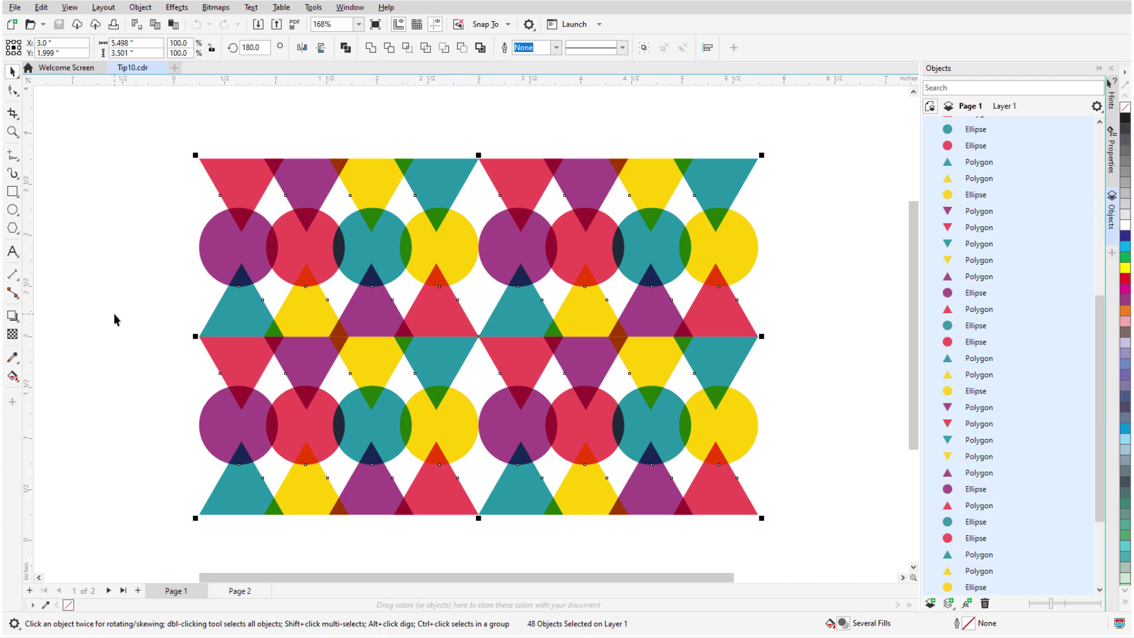
{"action": "left_click", "coordinate": [114, 315]}
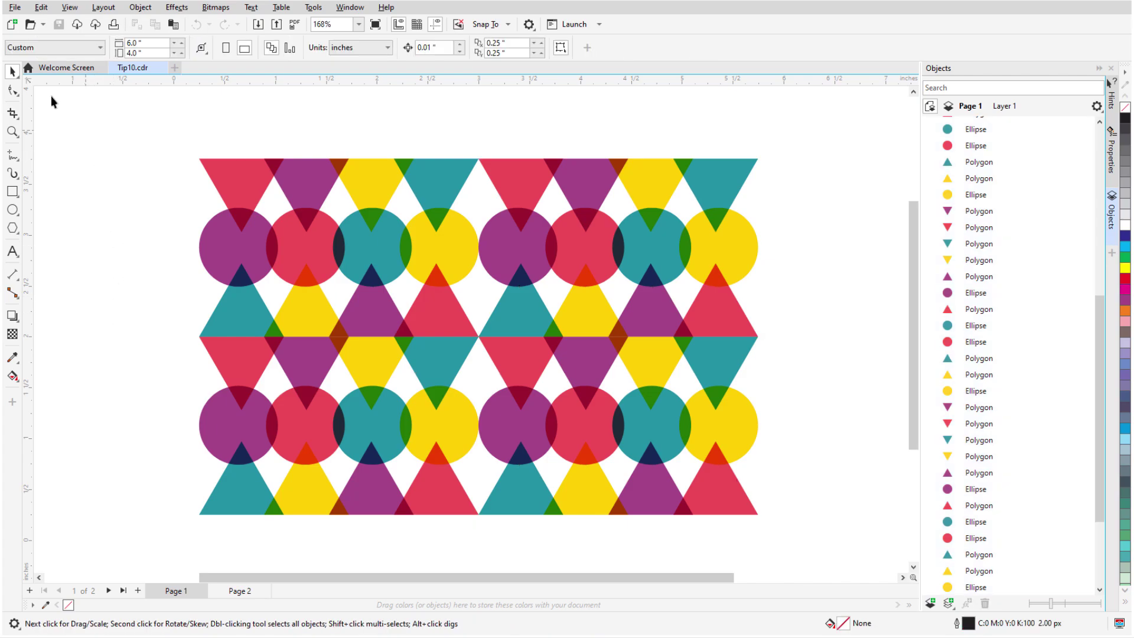
{"action": "double_click", "coordinate": [13, 72]}
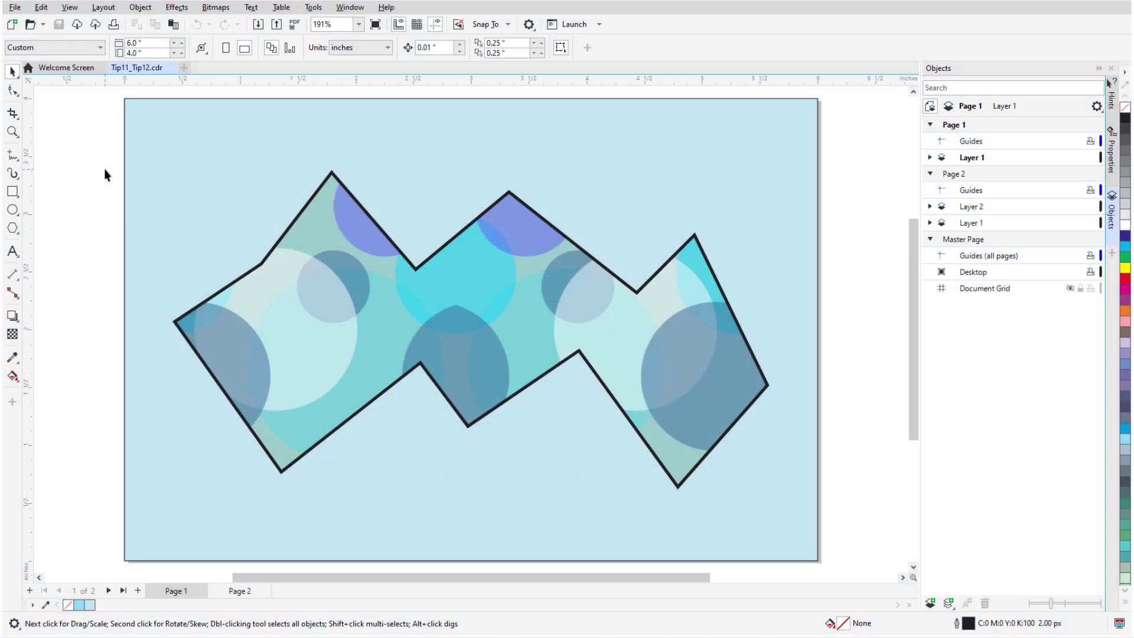
{"action": "left_click", "coordinate": [274, 328]}
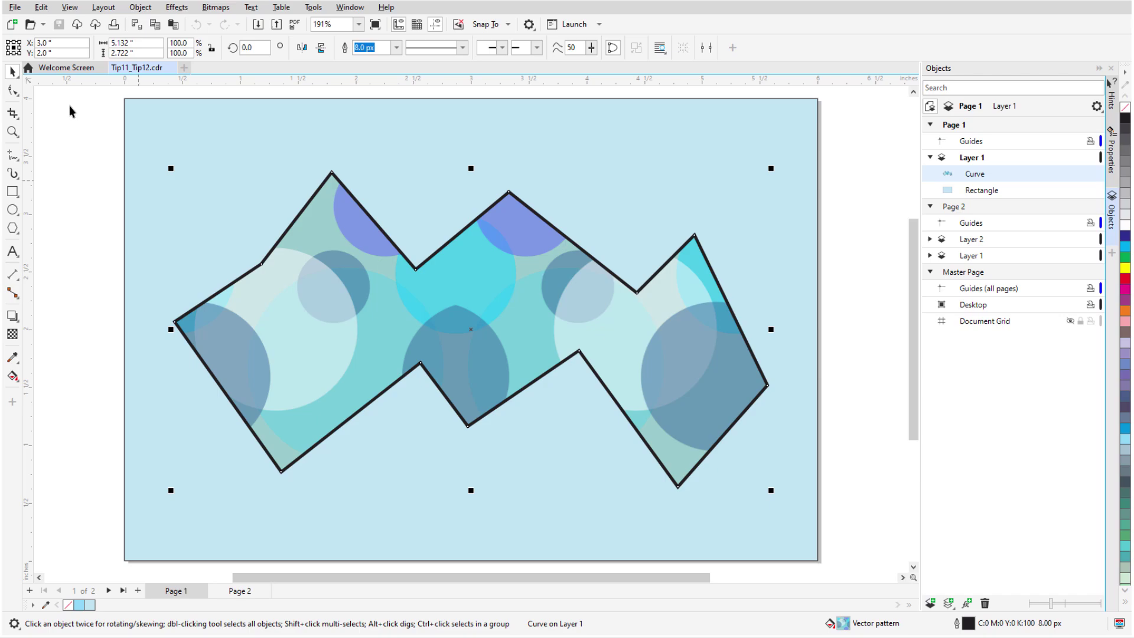
{"action": "left_click", "coordinate": [12, 90]}
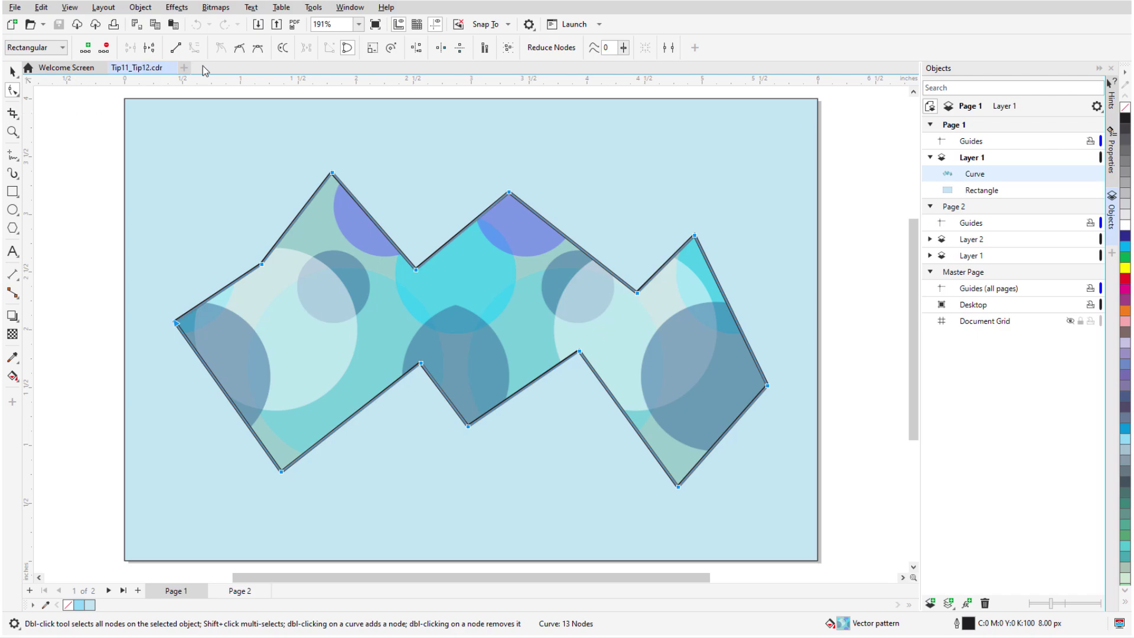
{"action": "left_click", "coordinate": [241, 49]}
{"action": "left_click", "coordinate": [258, 50]}
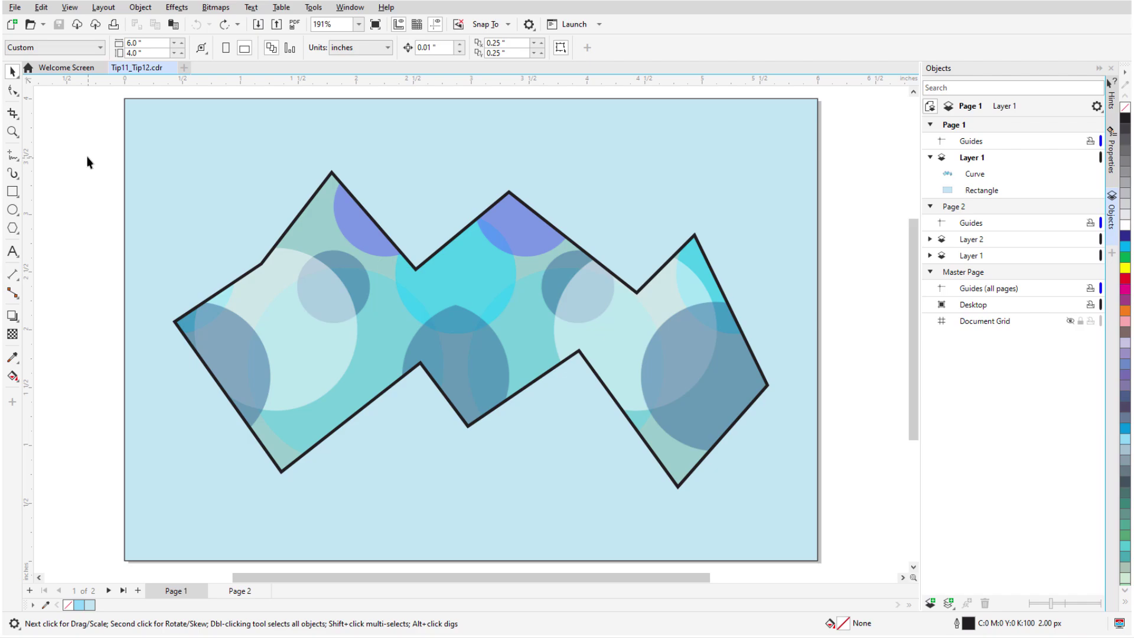
Step: Break the zigzag outline at an upper and a lower point, then smooth a node on the left piece
{"action": "left_click", "coordinate": [12, 90]}
{"action": "left_click", "coordinate": [264, 263]}
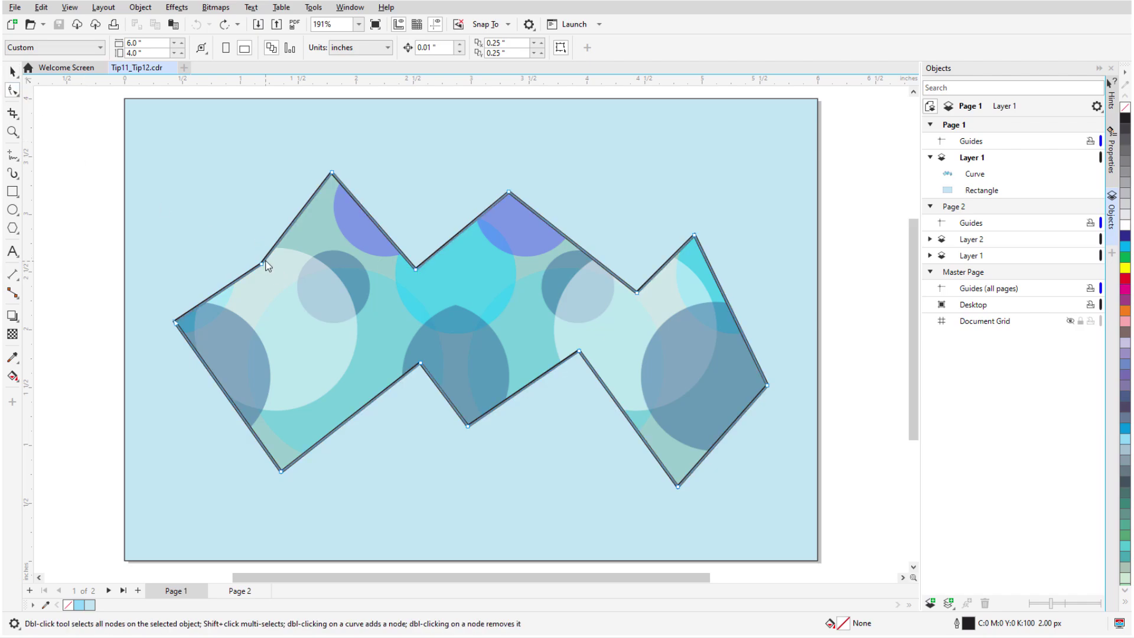
{"action": "left_click", "coordinate": [268, 266]}
{"action": "left_click", "coordinate": [373, 221]}
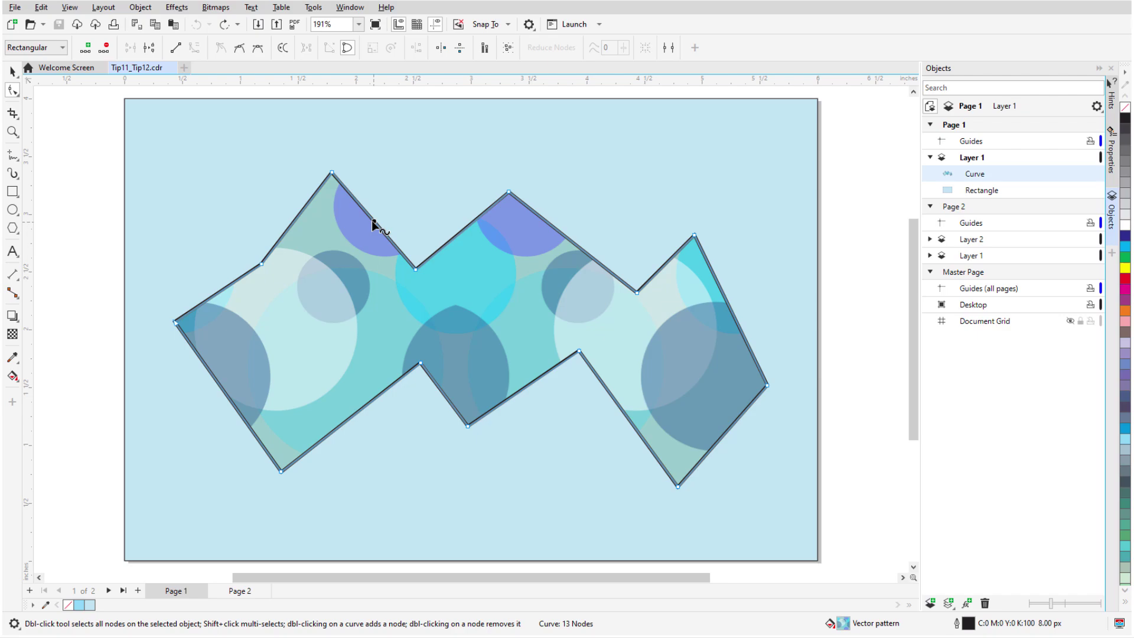
{"action": "left_click", "coordinate": [150, 47]}
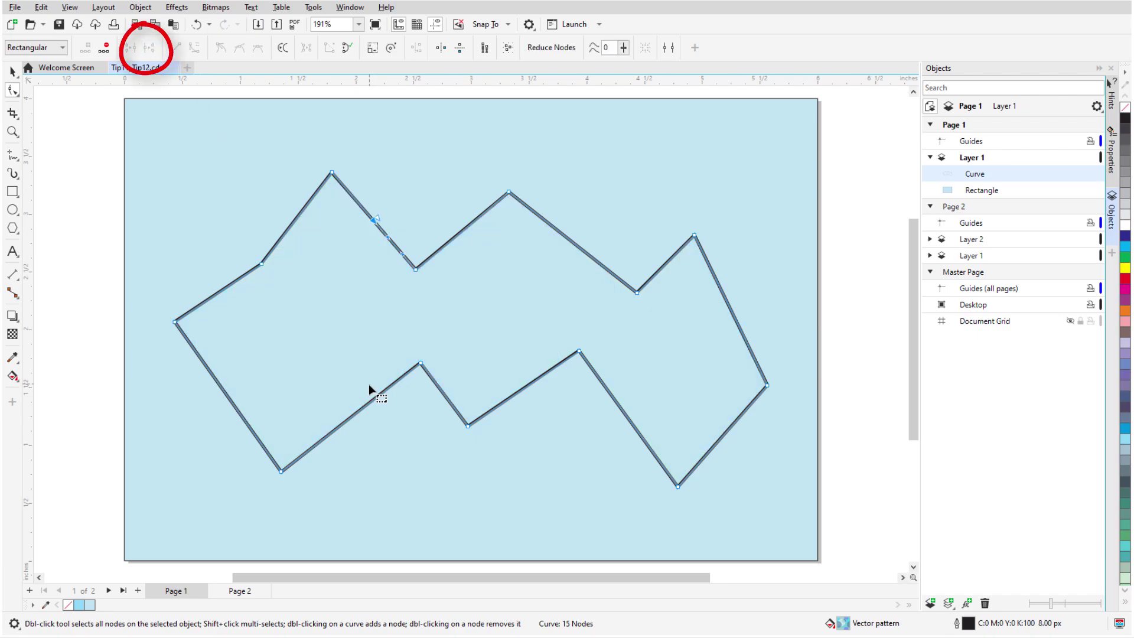
{"action": "left_click", "coordinate": [369, 403]}
{"action": "left_click", "coordinate": [151, 49]}
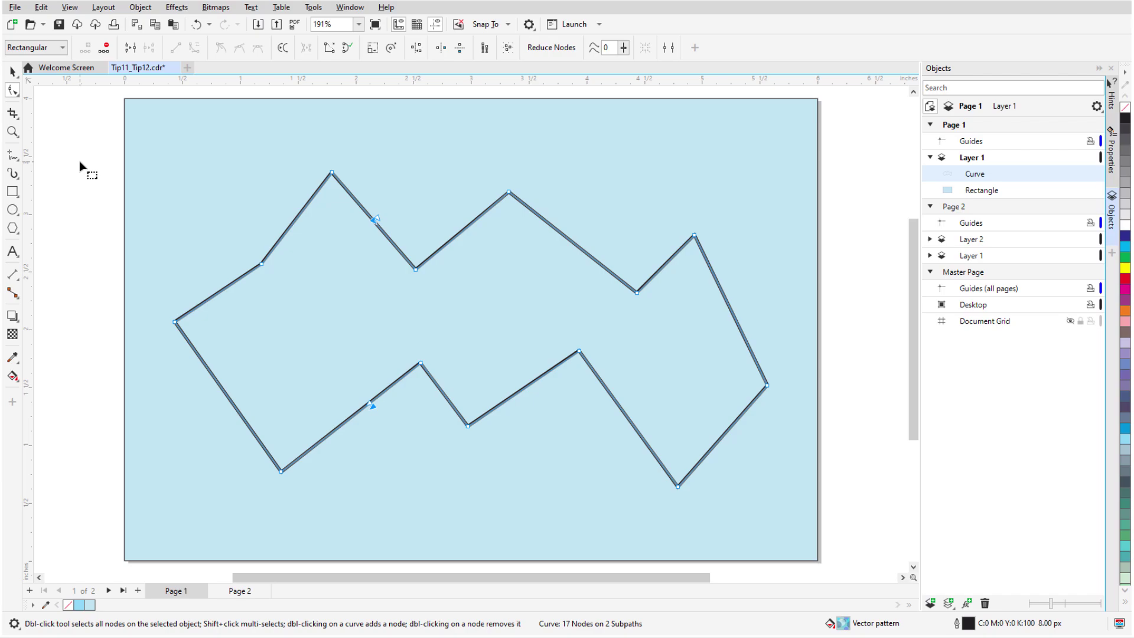
{"action": "left_click", "coordinate": [176, 322]}
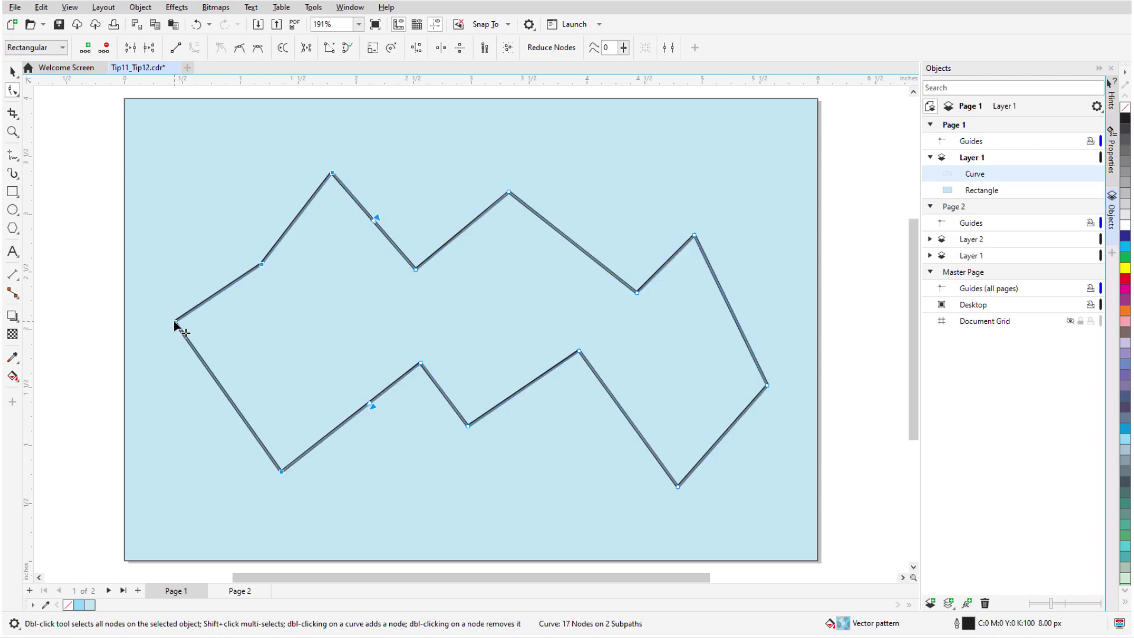
{"action": "left_click", "coordinate": [240, 48]}
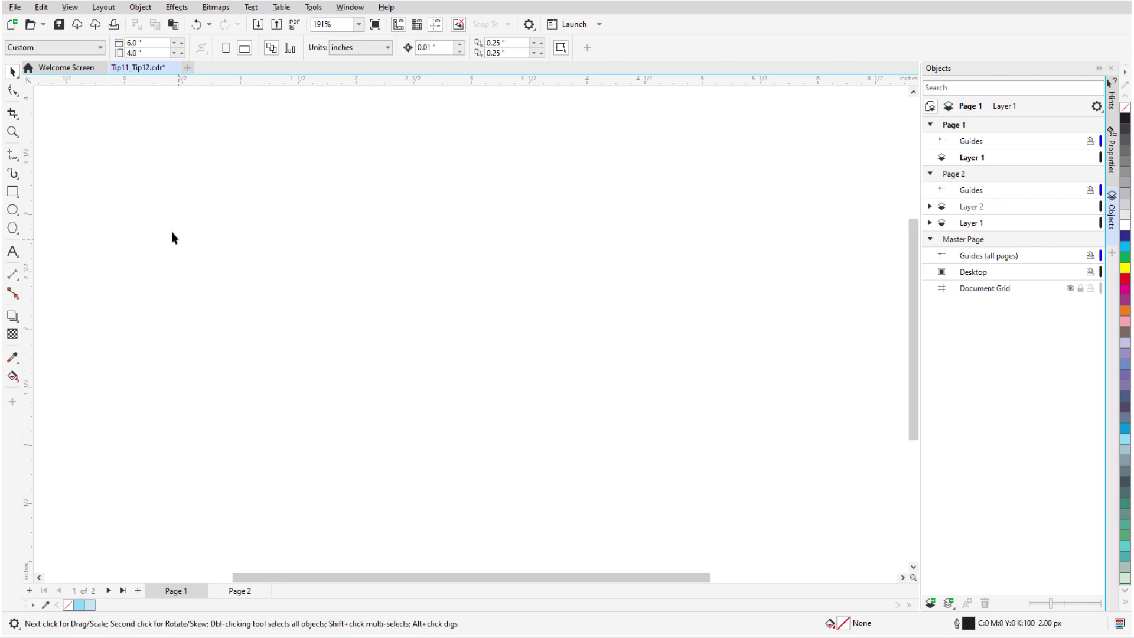
Step: Draw a horizontal 2-Point Line across the page with a cyan 10.0 px outline
{"action": "left_click", "coordinate": [14, 157]}
{"action": "left_click", "coordinate": [86, 172]}
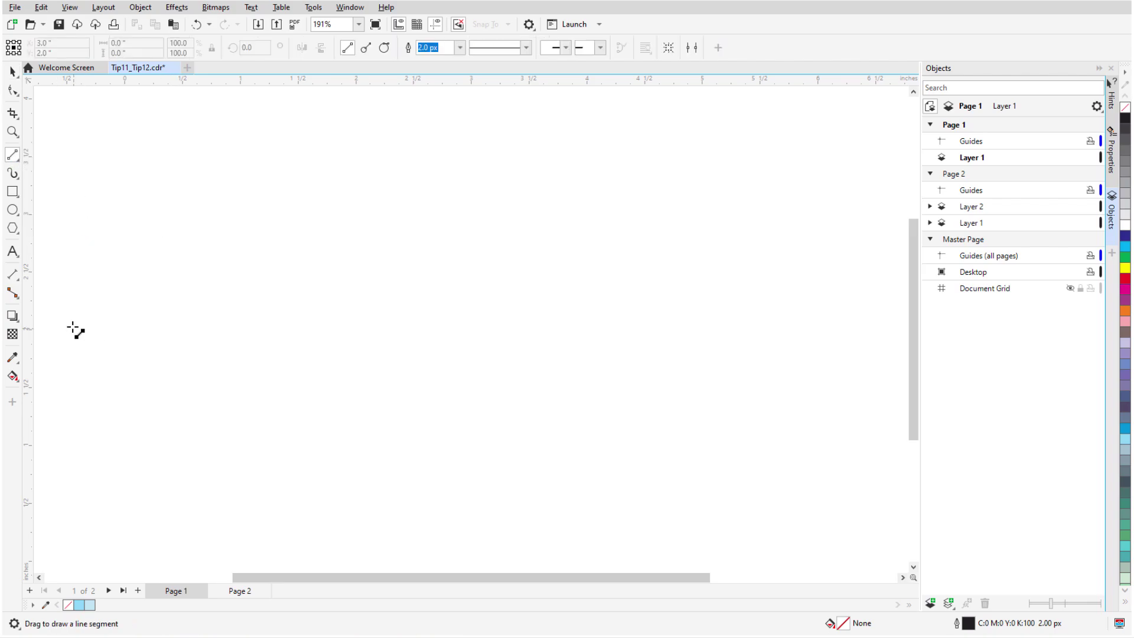
{"action": "left_click_drag", "start_coordinate": [63, 290], "coordinate": [846, 291]}
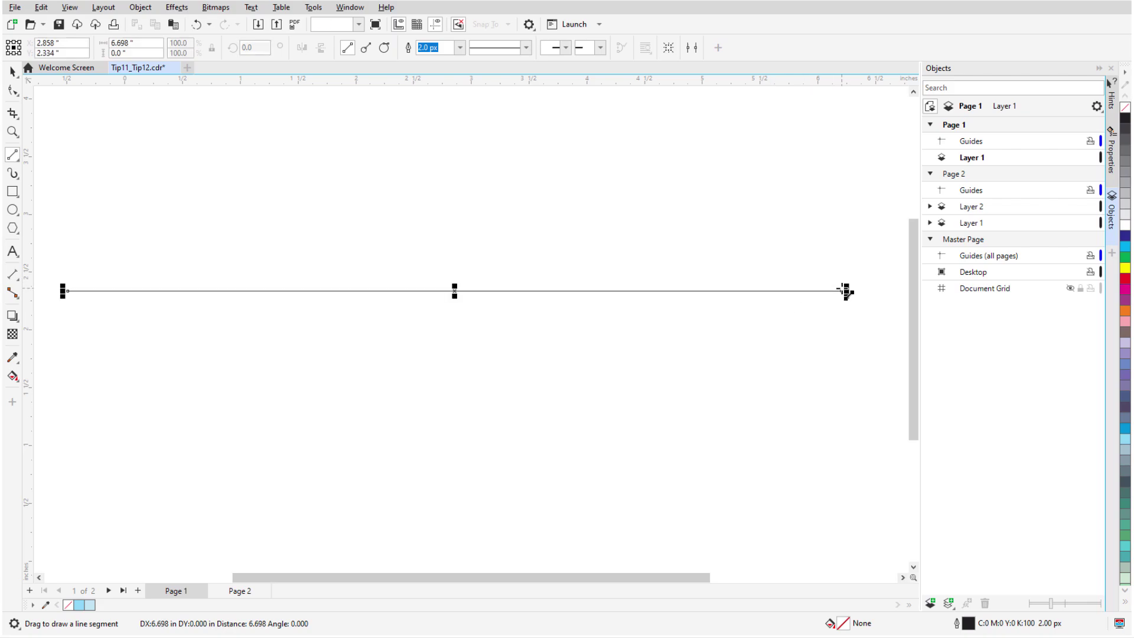
{"action": "right_click", "coordinate": [1125, 247]}
{"action": "left_click", "coordinate": [460, 47]}
{"action": "left_click", "coordinate": [449, 136]}
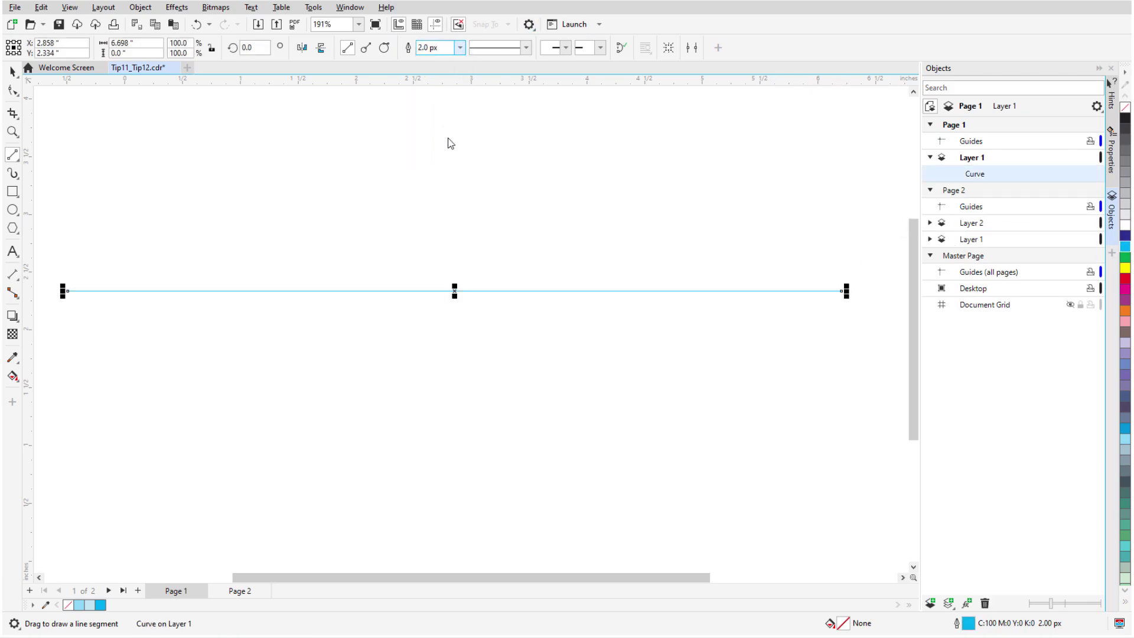
Step: Add nodes to the line until it has 17 evenly spaced nodes
{"action": "left_click", "coordinate": [13, 92]}
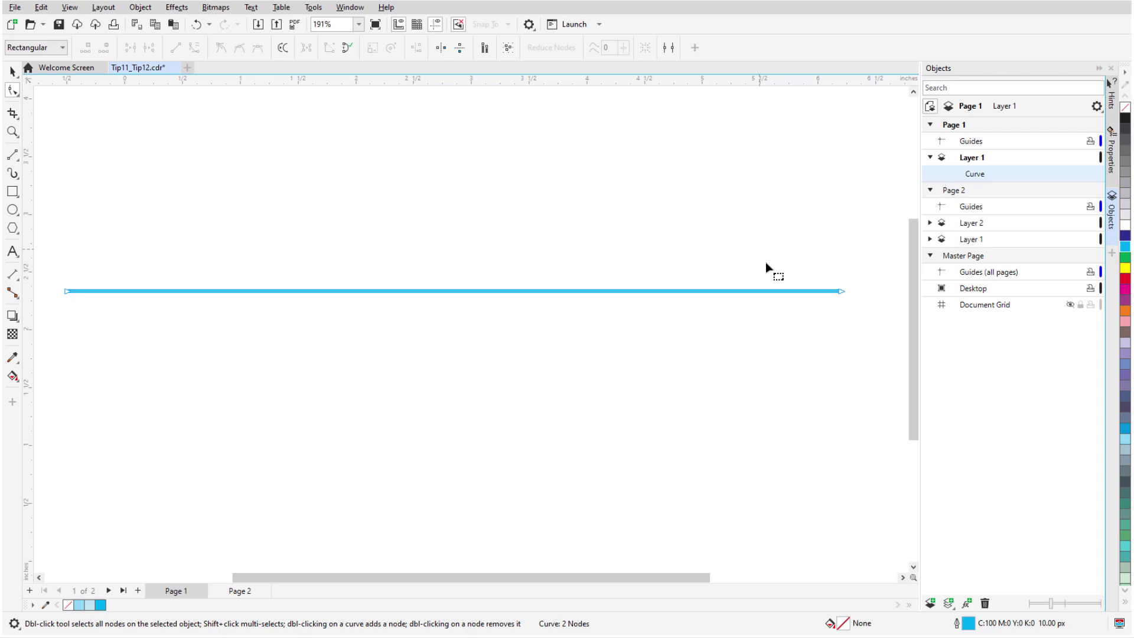
{"action": "left_click", "coordinate": [842, 291]}
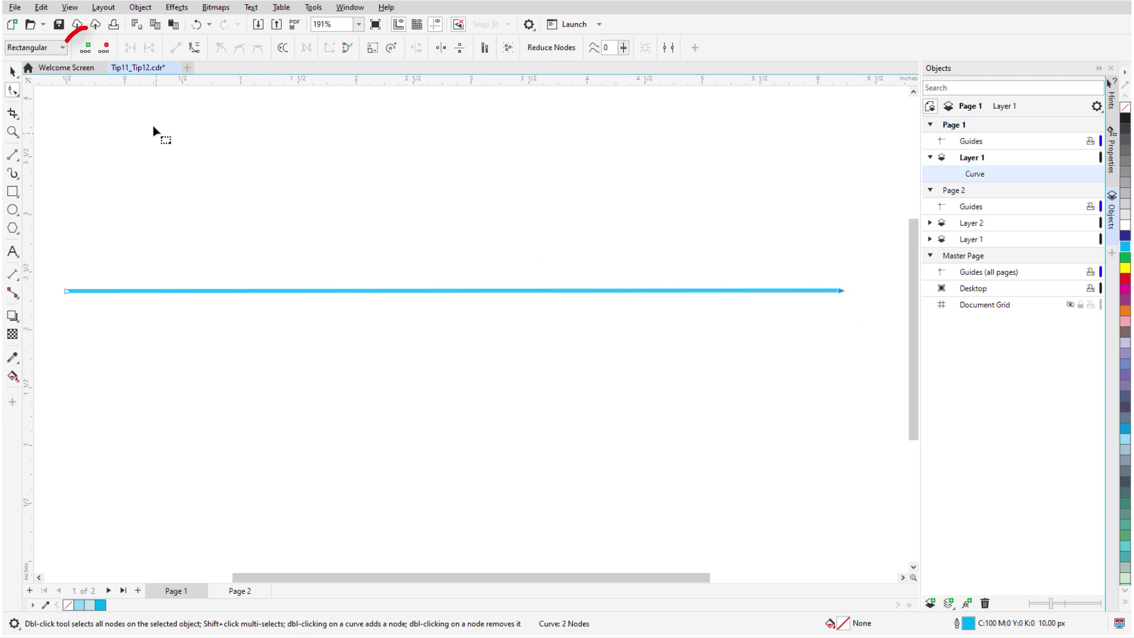
{"action": "left_click", "coordinate": [86, 50]}
{"action": "left_click", "coordinate": [89, 49]}
{"action": "key", "text": "plus"}
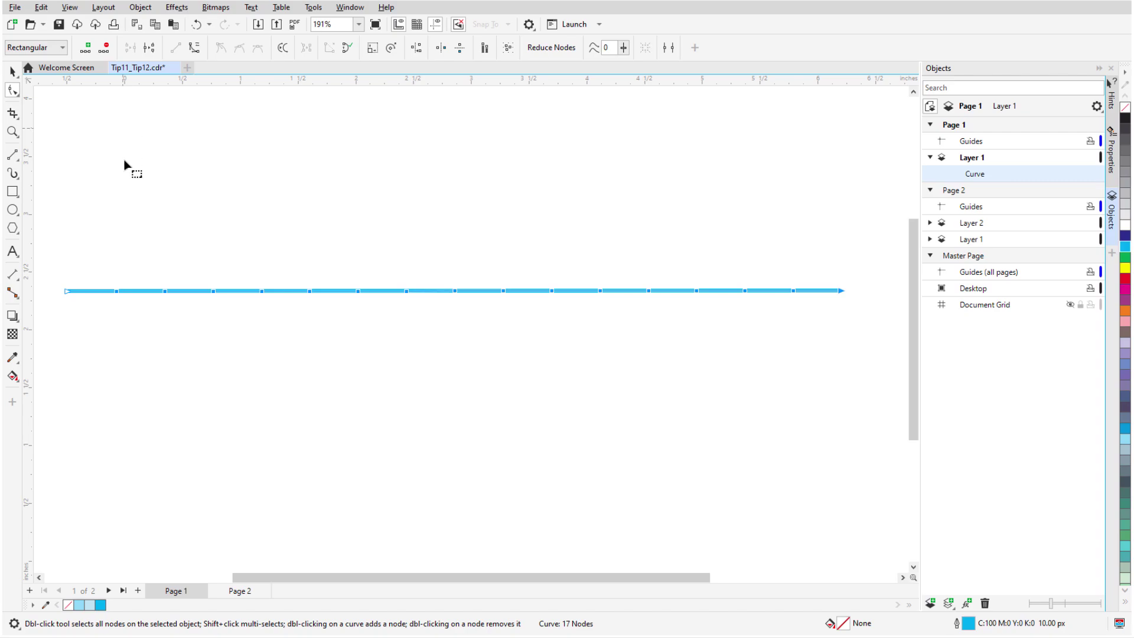
Step: Select the eight alternate nodes and drag them upward to form the zigzag
{"action": "left_click", "coordinate": [129, 267]}
{"action": "left_click", "coordinate": [116, 290]}
{"action": "left_click", "coordinate": [213, 291], "text": "shift"}
{"action": "left_click", "coordinate": [310, 291], "text": "shift"}
{"action": "left_click", "coordinate": [406, 291], "text": "shift"}
{"action": "left_click", "coordinate": [503, 291], "text": "shift"}
{"action": "left_click", "coordinate": [600, 291], "text": "shift"}
{"action": "left_click", "coordinate": [697, 290], "text": "shift"}
{"action": "left_click", "coordinate": [794, 291], "text": "shift"}
{"action": "left_click_drag", "start_coordinate": [794, 291], "coordinate": [791, 233]}
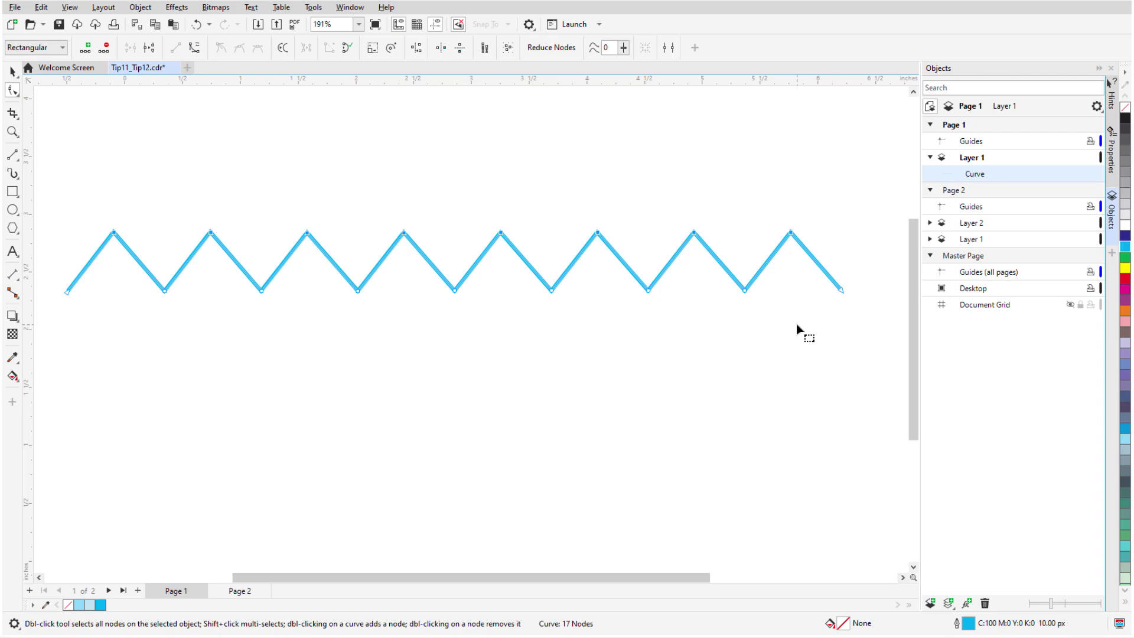
Step: Turn all of the cyan zigzag's nodes into smooth curves so it becomes a wave
{"action": "double_click", "coordinate": [13, 89]}
{"action": "left_click", "coordinate": [192, 52]}
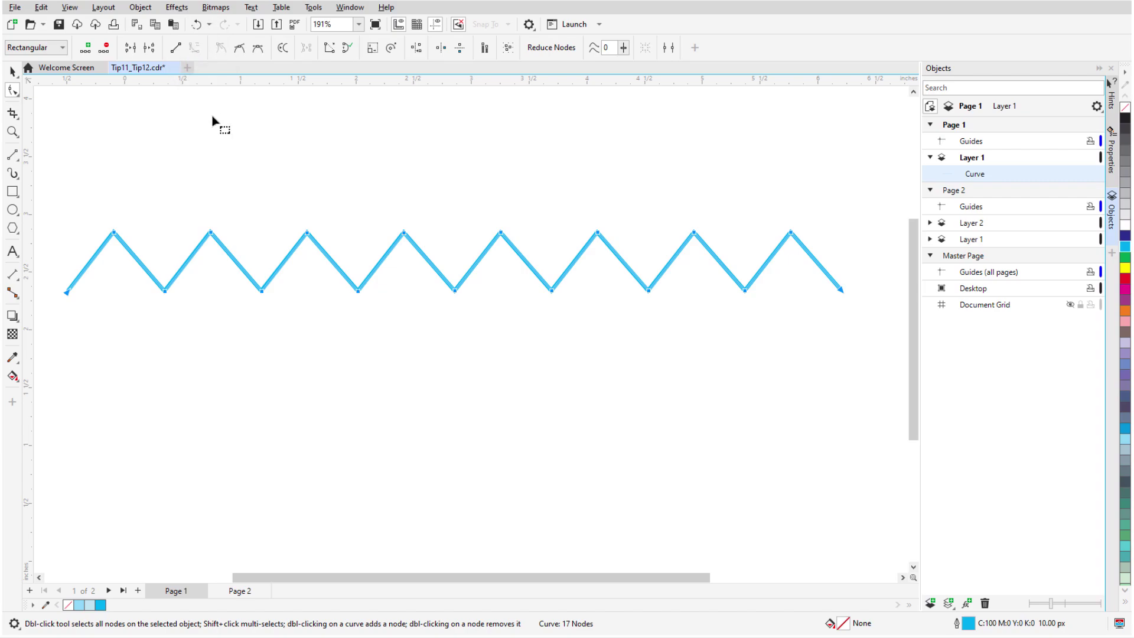
{"action": "left_click", "coordinate": [239, 49]}
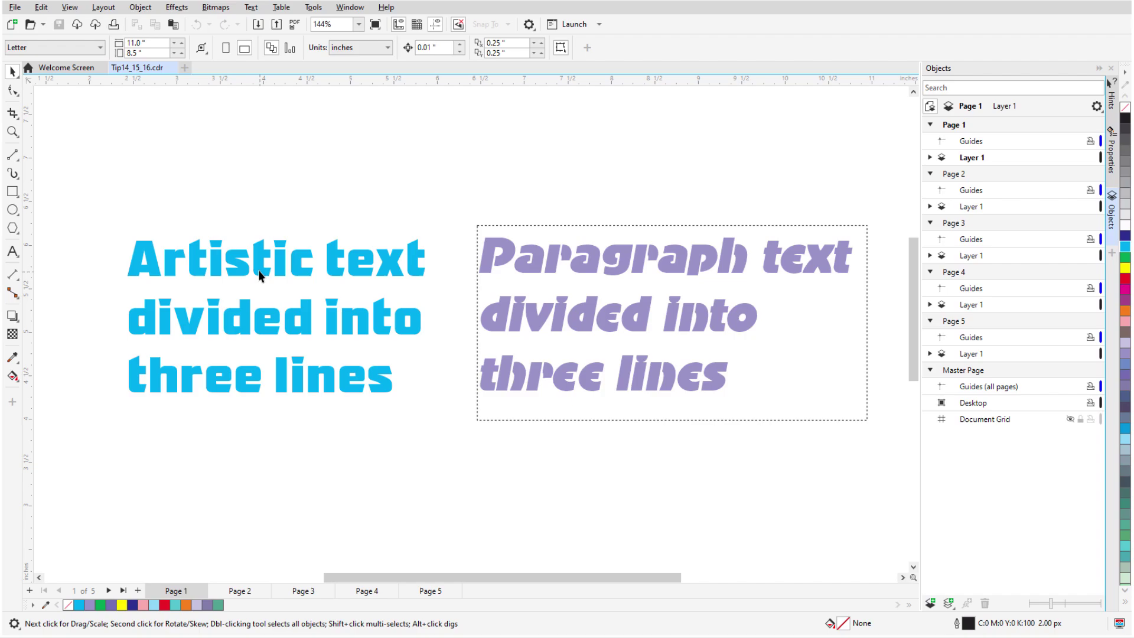
Step: Break the blue artistic text into three lines, moving the top line up-left and the bottom line down-right
{"action": "left_click", "coordinate": [264, 286]}
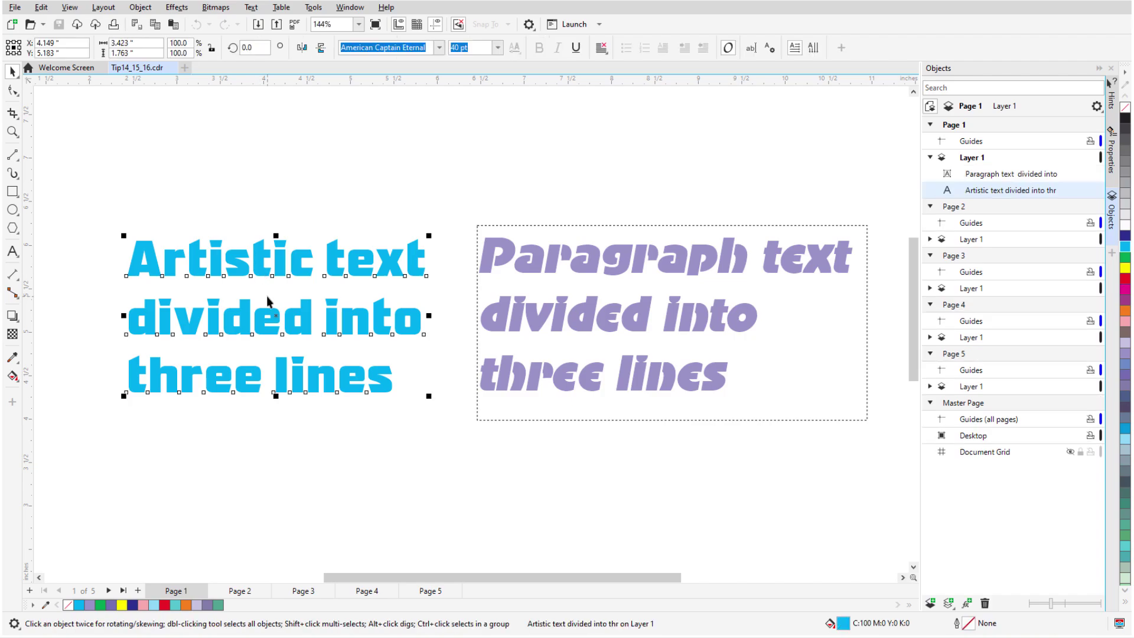
{"action": "key", "text": "ctrl+k"}
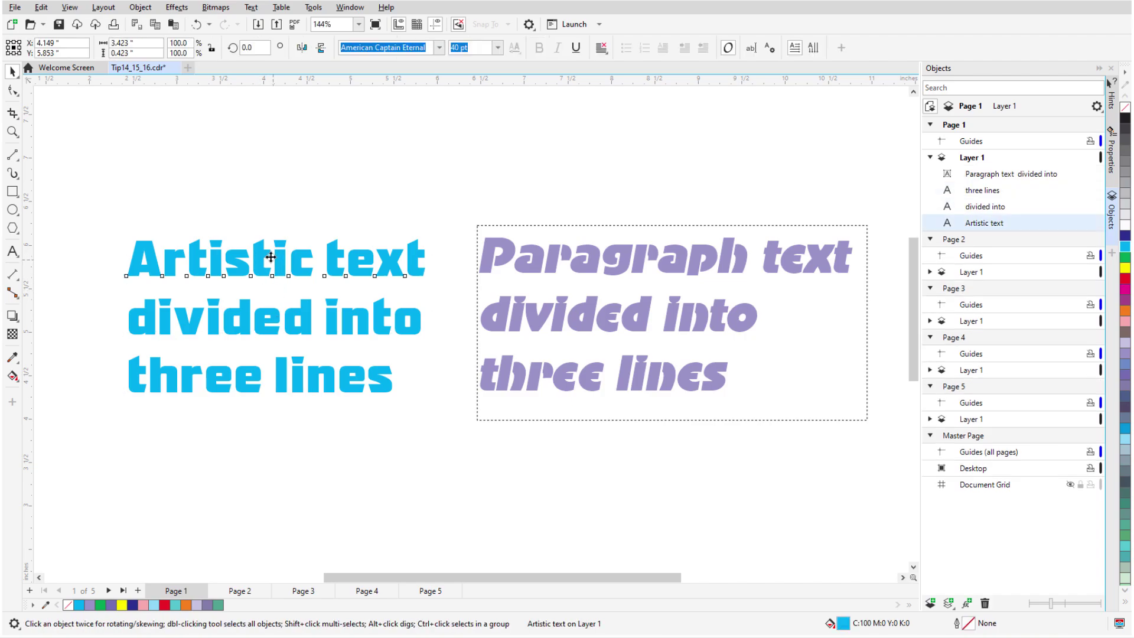
{"action": "left_click_drag", "start_coordinate": [272, 257], "coordinate": [249, 226]}
{"action": "left_click_drag", "start_coordinate": [261, 384], "coordinate": [296, 432]}
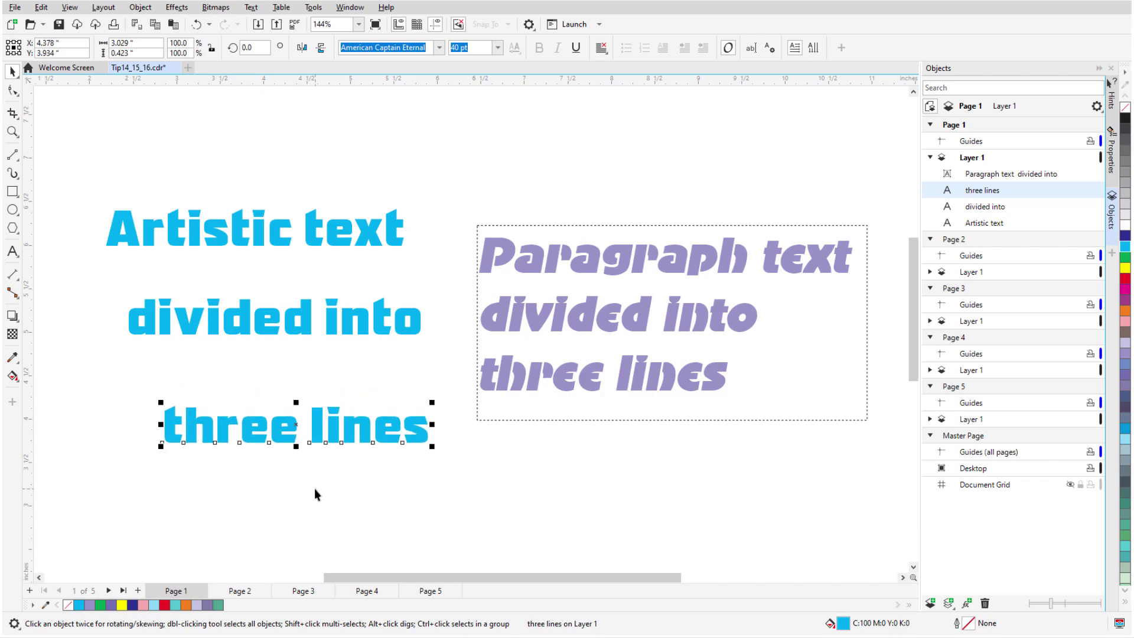
Step: Select the three artistic text lines and combine them into a single text object
{"action": "left_click", "coordinate": [261, 237]}
{"action": "left_click", "coordinate": [300, 321], "text": "shift"}
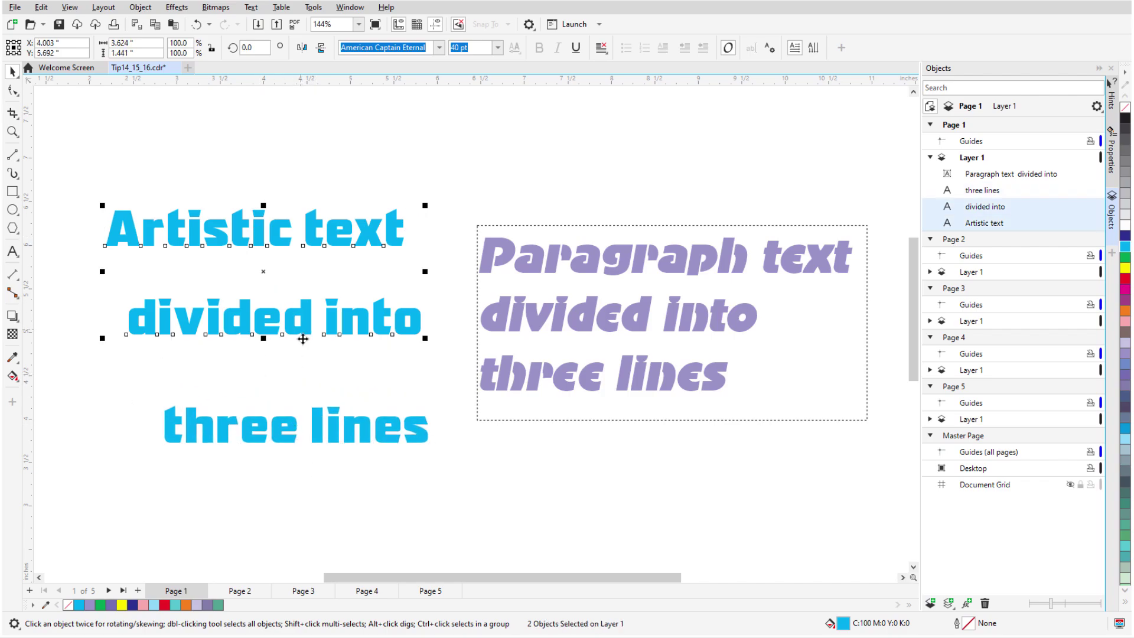
{"action": "left_click", "coordinate": [317, 426], "text": "shift"}
{"action": "key", "text": "ctrl+l"}
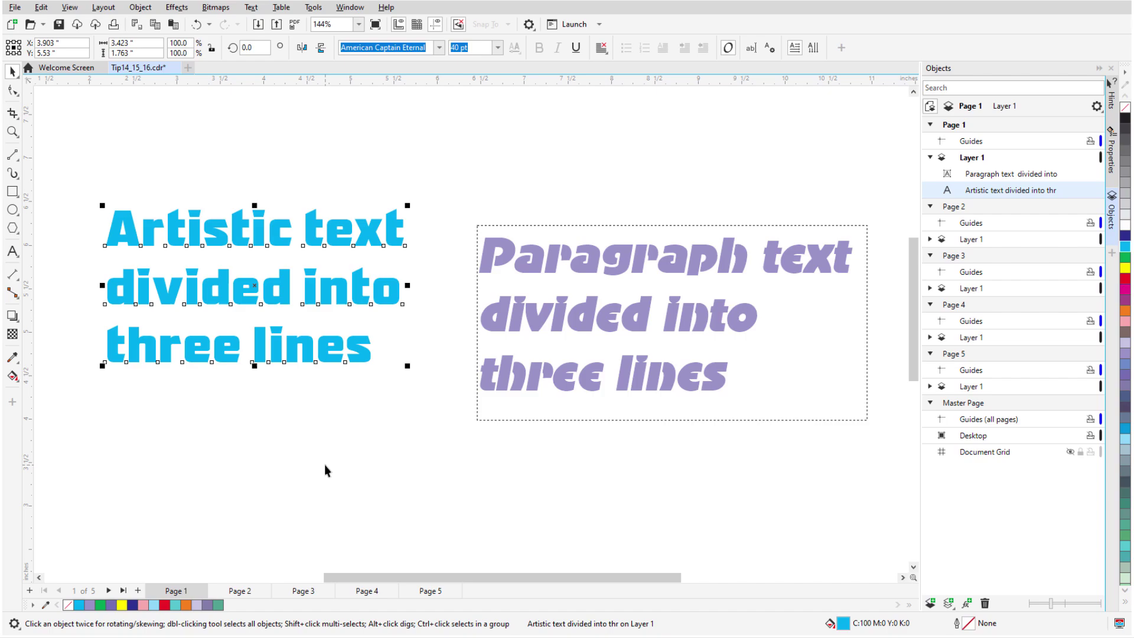
Step: Break the purple paragraph text into line frames, moving the first up-left and the last down-right
{"action": "left_click", "coordinate": [327, 450]}
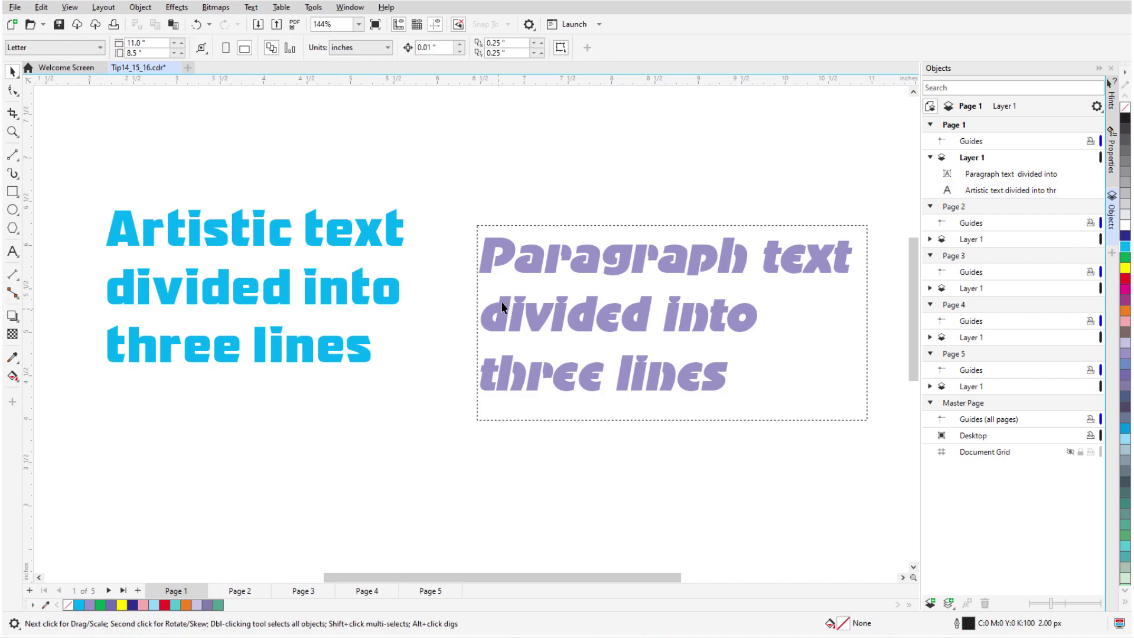
{"action": "left_click", "coordinate": [532, 263]}
{"action": "key", "text": "ctrl+k"}
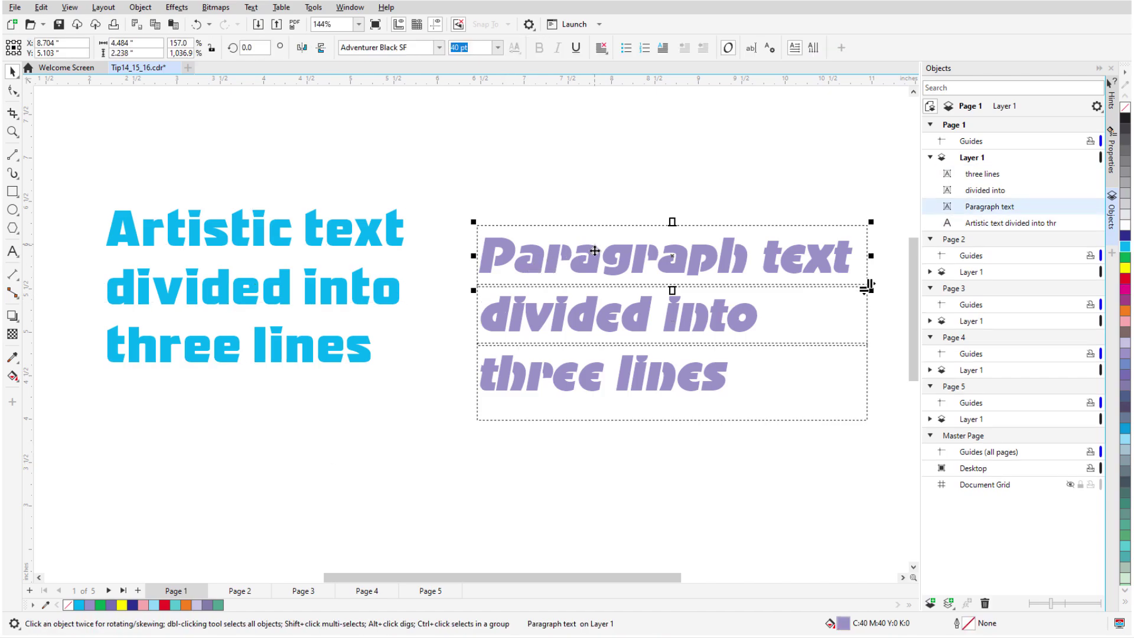
{"action": "left_click_drag", "start_coordinate": [631, 225], "coordinate": [617, 190]}
{"action": "left_click", "coordinate": [653, 377]}
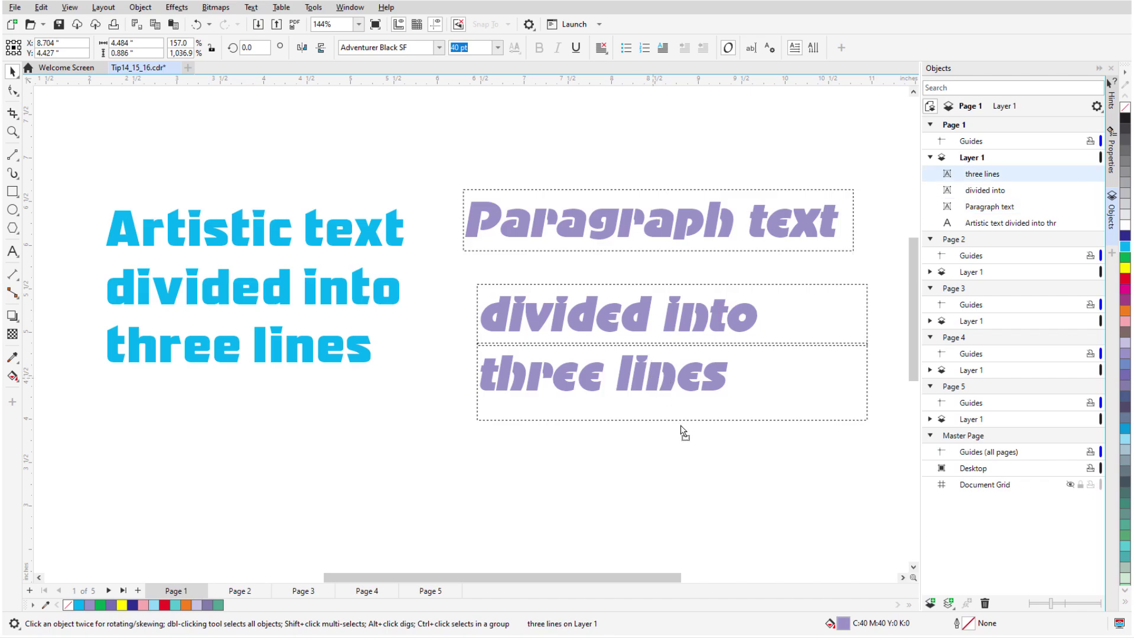
{"action": "left_click_drag", "start_coordinate": [673, 432], "coordinate": [703, 483]}
{"action": "left_click", "coordinate": [704, 483]}
Step: Combine the three paragraph frames into one, then enlarge it to show all three lines
{"action": "left_click", "coordinate": [658, 250]}
{"action": "left_click", "coordinate": [670, 301], "text": "shift"}
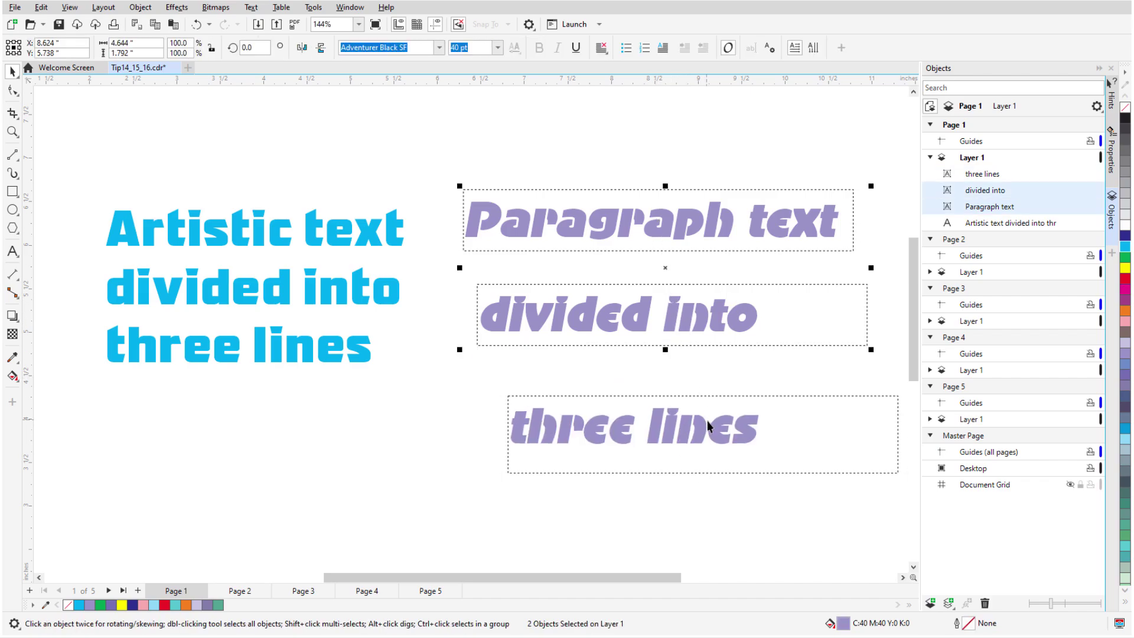
{"action": "left_click", "coordinate": [705, 423], "text": "shift"}
{"action": "key", "text": "ctrl+l"}
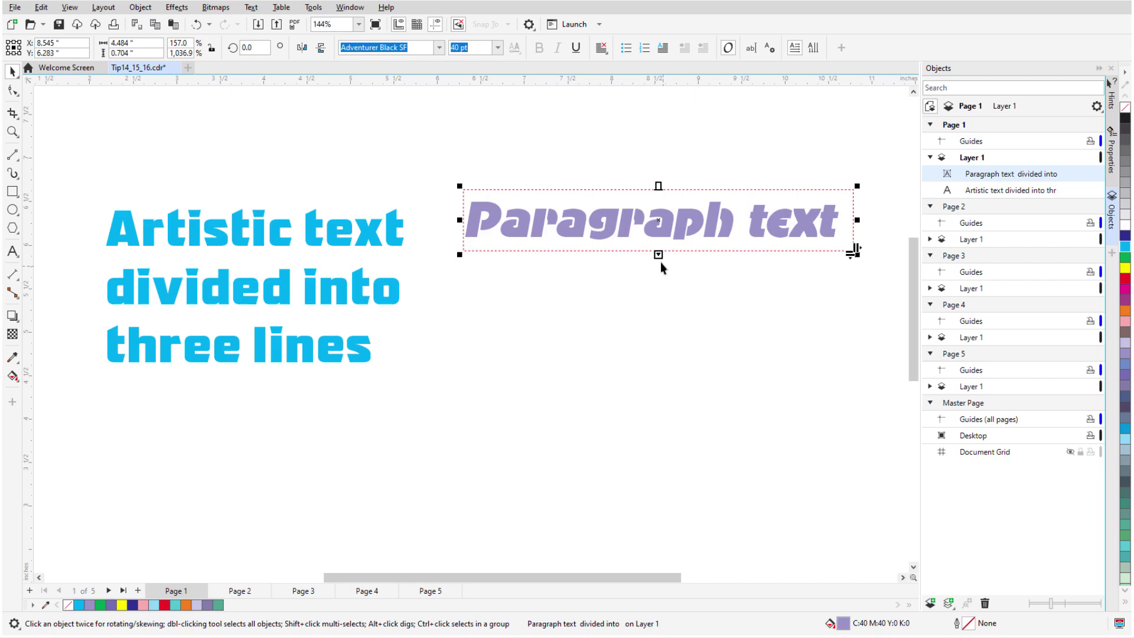
{"action": "left_click_drag", "start_coordinate": [660, 256], "coordinate": [668, 400]}
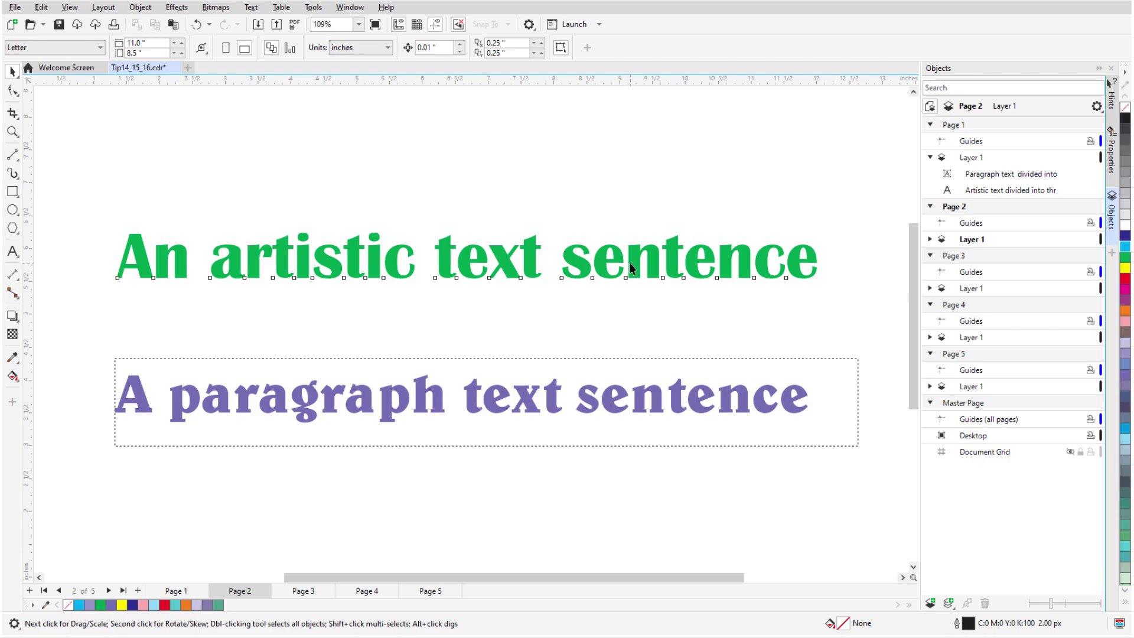
Step: Break the green sentence into words, moving 'An' up-left and raising 'text' above the line
{"action": "key", "text": "ctrl+k"}
{"action": "left_click", "coordinate": [156, 255]}
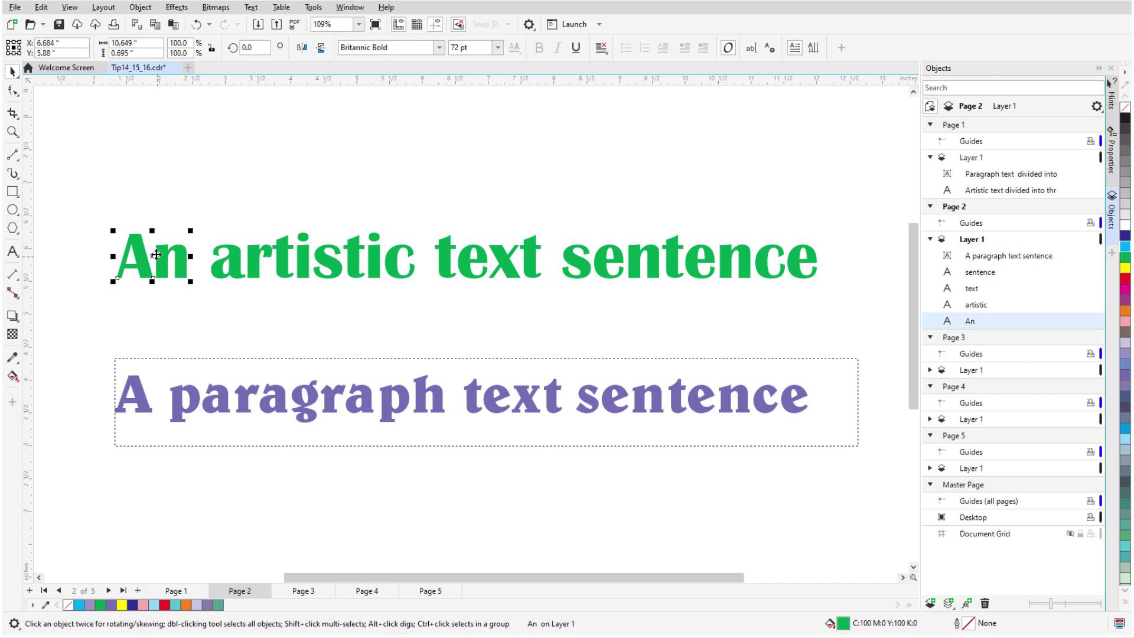
{"action": "left_click_drag", "start_coordinate": [156, 255], "coordinate": [144, 221]}
{"action": "left_click", "coordinate": [507, 270]}
{"action": "left_click_drag", "start_coordinate": [491, 260], "coordinate": [499, 223]}
{"action": "left_click", "coordinate": [519, 308]}
{"action": "left_click", "coordinate": [513, 225]}
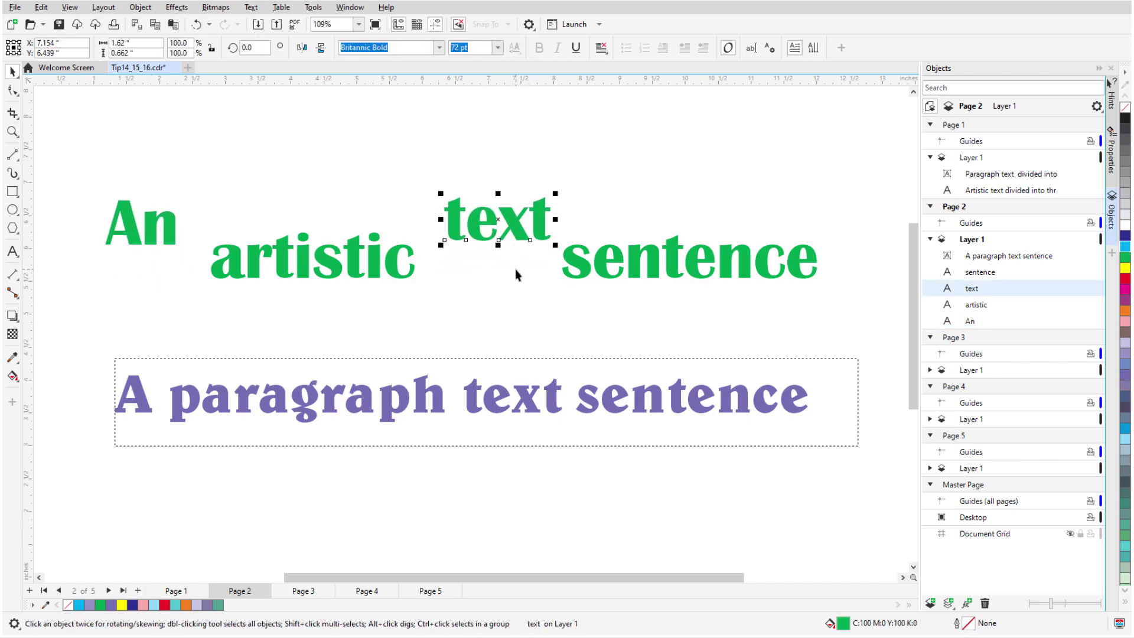
Step: Split 'text' into letters, stagger the first t and x, then recombine them into the word
{"action": "key", "text": "ctrl+k"}
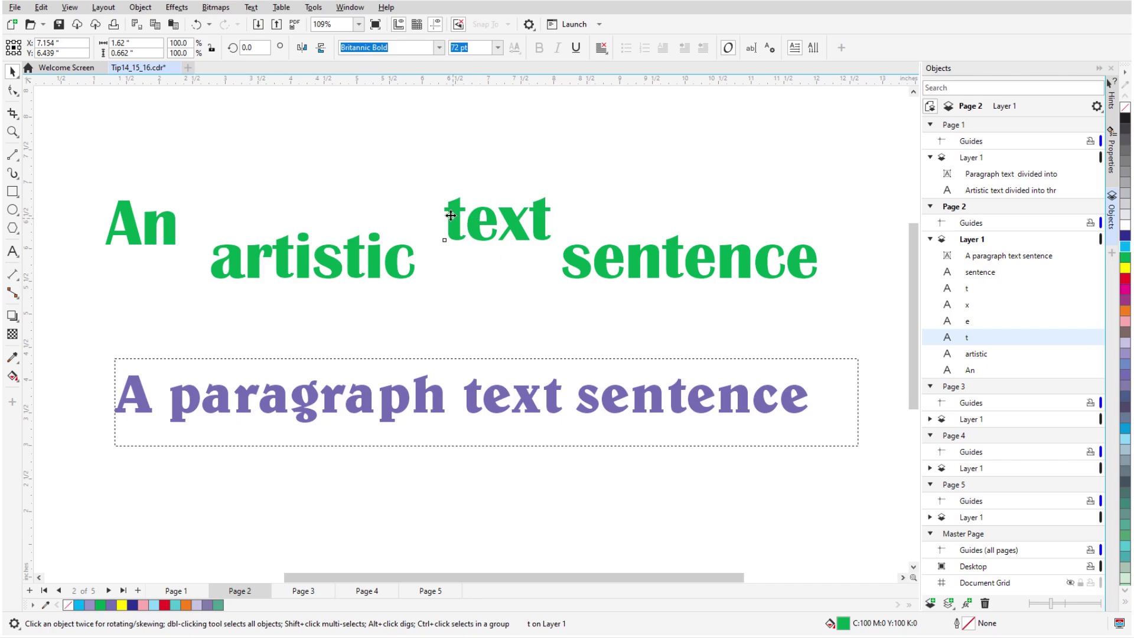
{"action": "left_click_drag", "start_coordinate": [450, 215], "coordinate": [436, 200]}
{"action": "left_click", "coordinate": [509, 222]}
{"action": "left_click_drag", "start_coordinate": [508, 223], "coordinate": [511, 244]}
{"action": "key", "text": "Escape"}
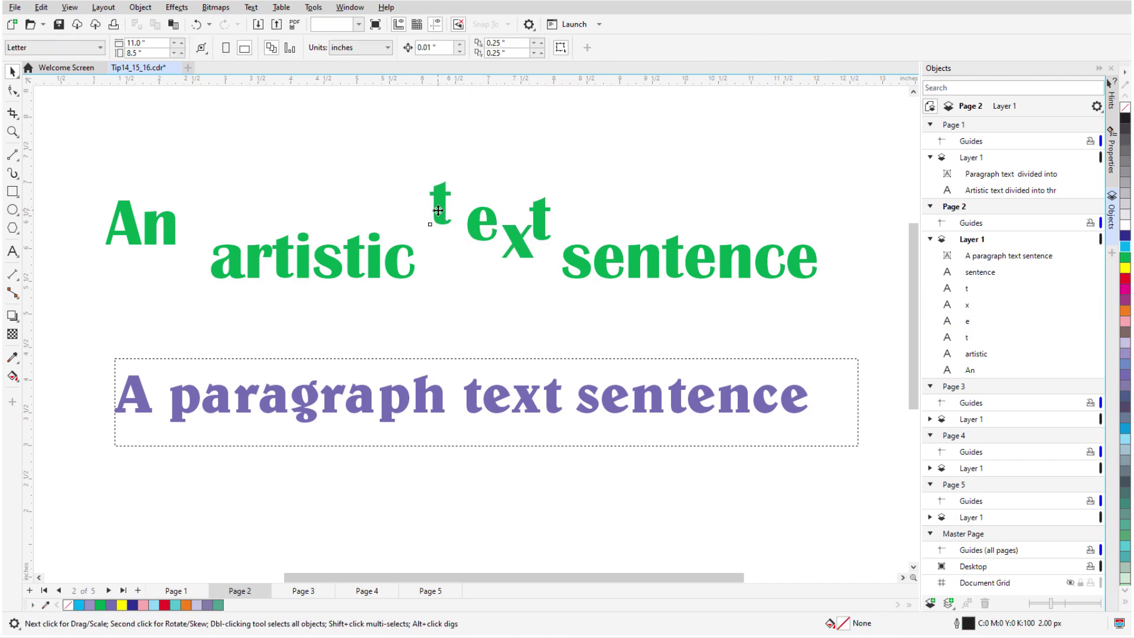
{"action": "left_click", "coordinate": [437, 209]}
{"action": "left_click", "coordinate": [482, 224], "text": "shift"}
{"action": "left_click", "coordinate": [514, 253], "text": "shift"}
{"action": "left_click", "coordinate": [543, 235], "text": "shift"}
{"action": "key", "text": "ctrl+l"}
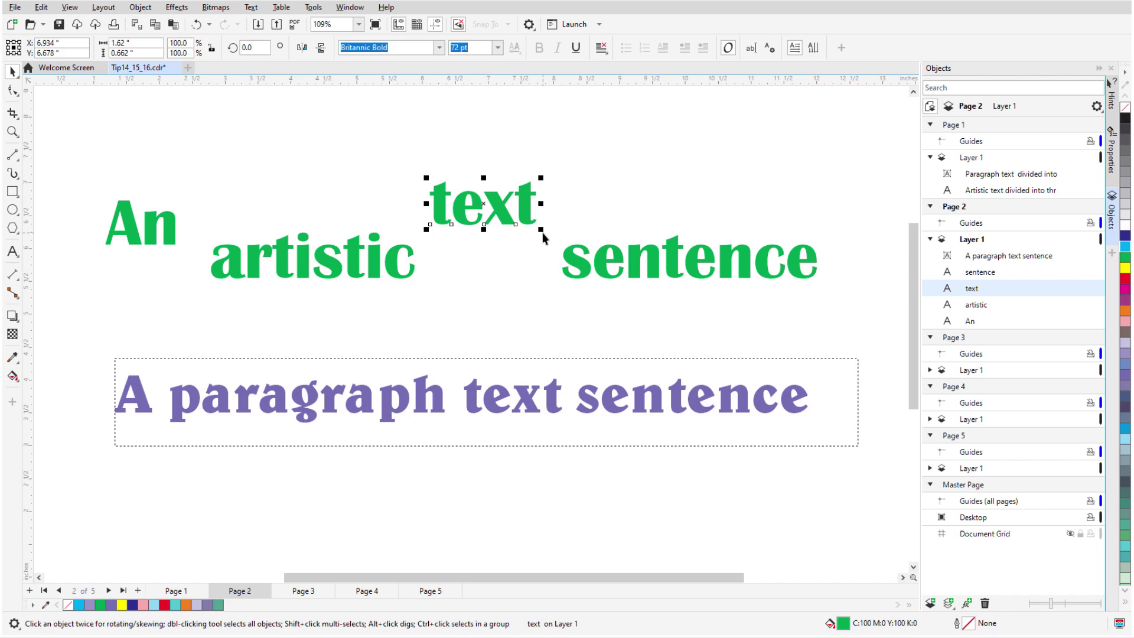
Step: Combine 'An', 'artistic', 'text' and 'sentence' back into one green sentence
{"action": "left_click", "coordinate": [168, 235]}
{"action": "left_click", "coordinate": [307, 260], "text": "shift"}
{"action": "left_click", "coordinate": [463, 221], "text": "shift"}
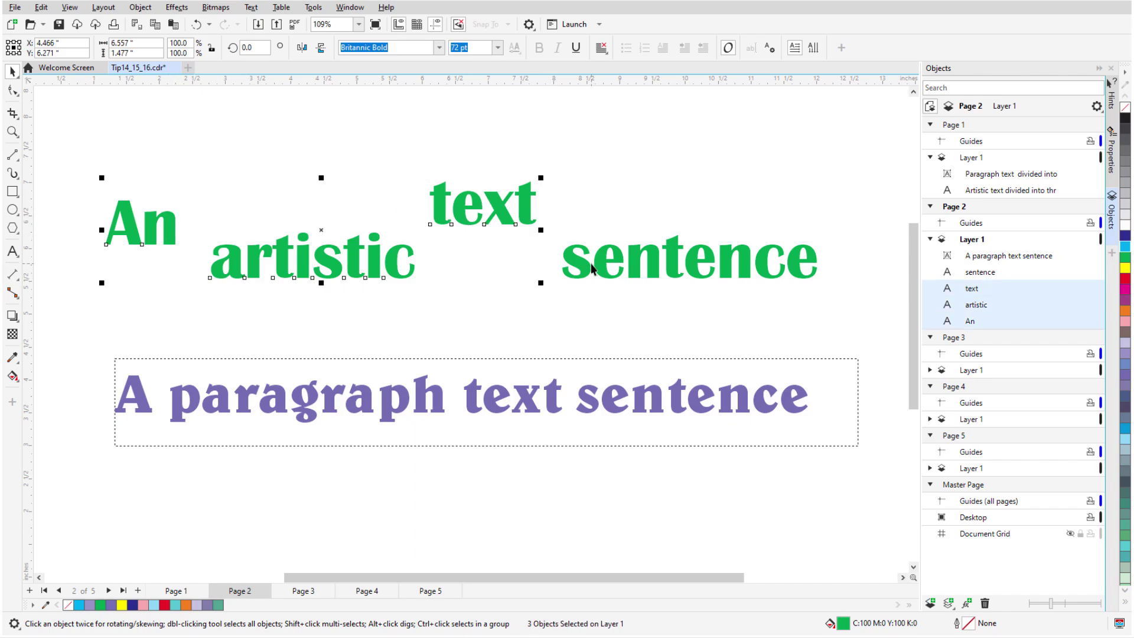
{"action": "left_click", "coordinate": [592, 269], "text": "shift"}
{"action": "key", "text": "ctrl+l"}
{"action": "key", "text": "Escape"}
Step: Break the purple paragraph sentence into word frames, then split 'text' into letter frames
{"action": "left_click", "coordinate": [552, 442]}
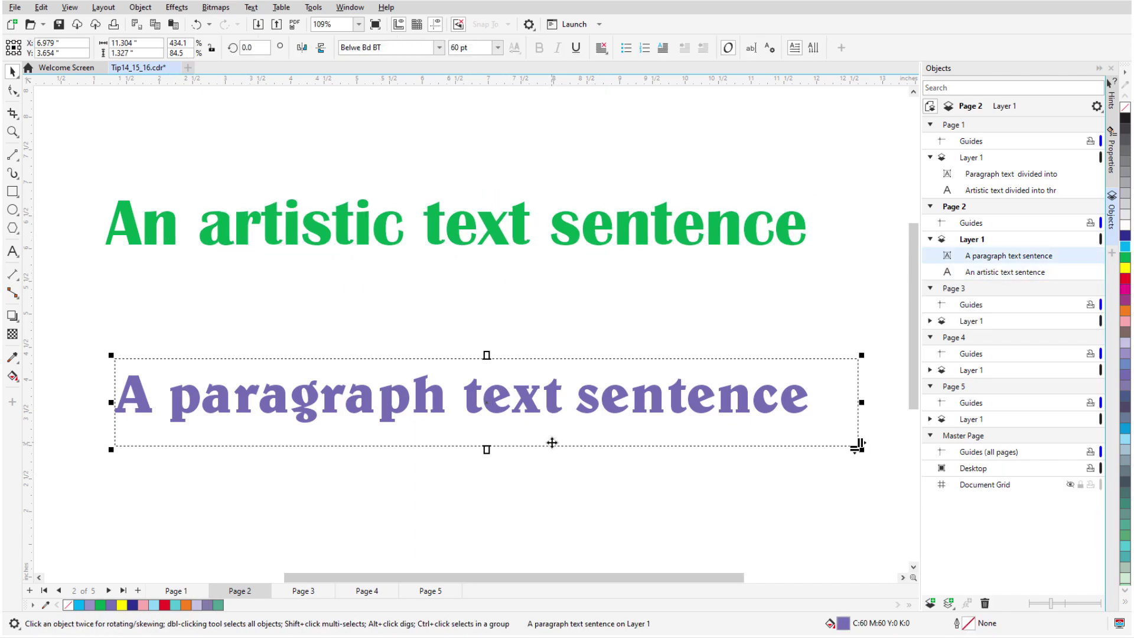
{"action": "key", "text": "ctrl+k"}
{"action": "left_click", "coordinate": [507, 406]}
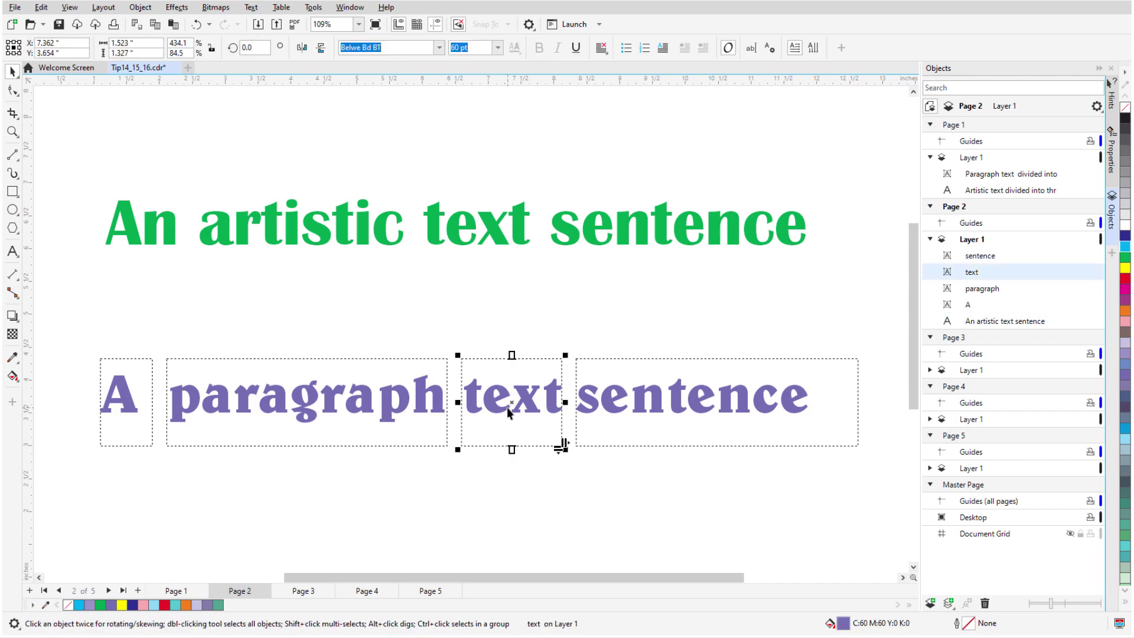
{"action": "key", "text": "ctrl+k"}
{"action": "left_click", "coordinate": [498, 411]}
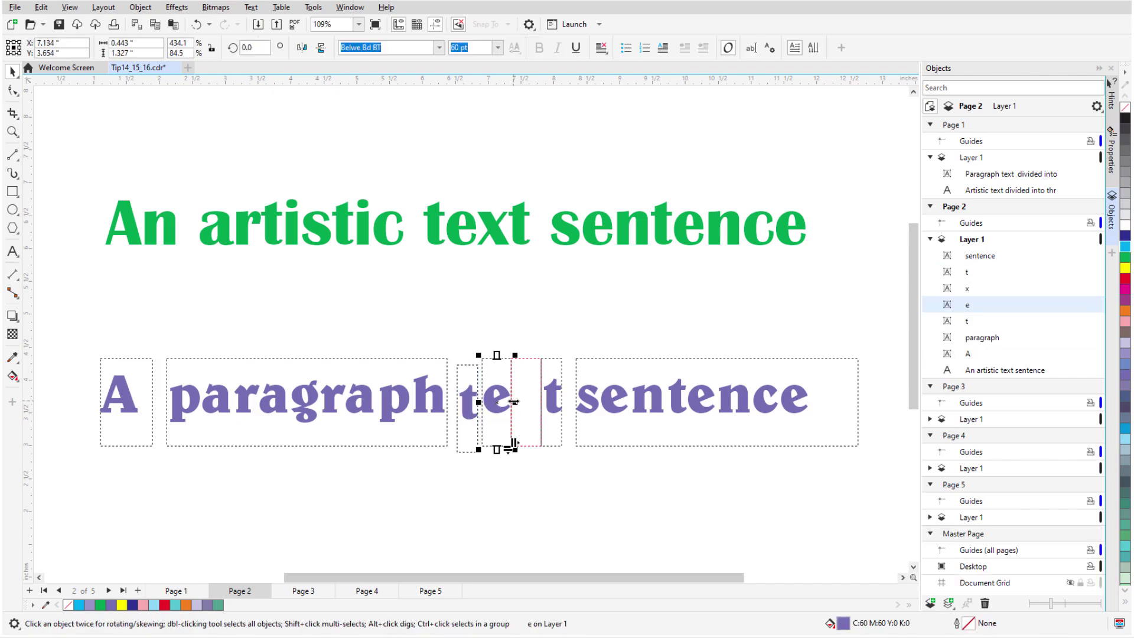
{"action": "left_click", "coordinate": [531, 372]}
{"action": "left_click", "coordinate": [554, 407]}
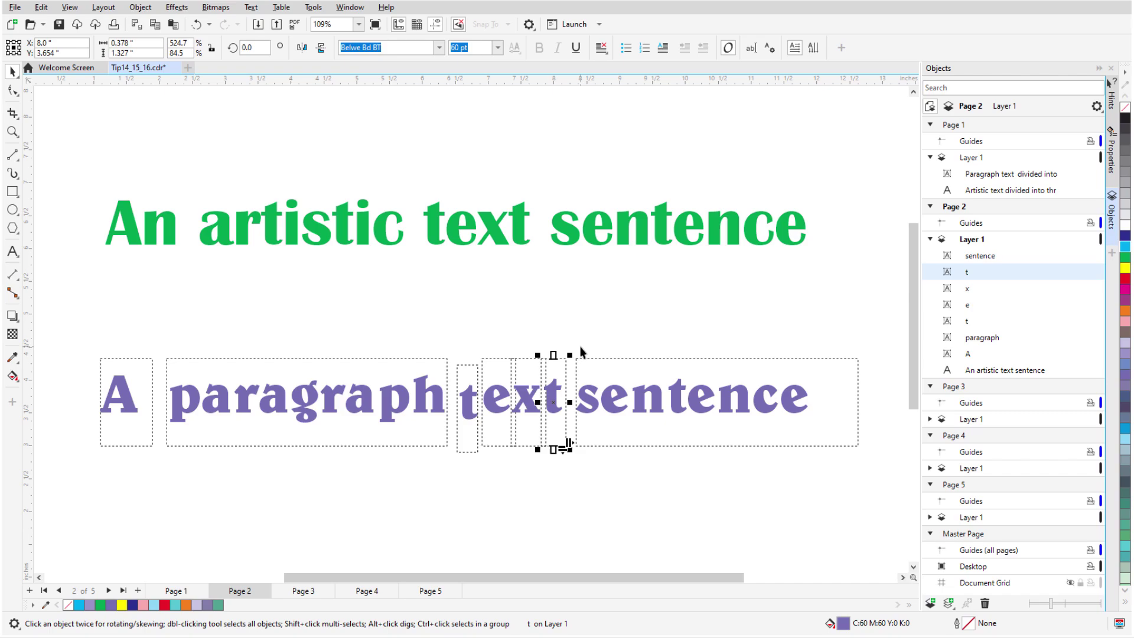
Step: Set the Lorem ipsum text frame to 3 columns
{"action": "left_click", "coordinate": [572, 317]}
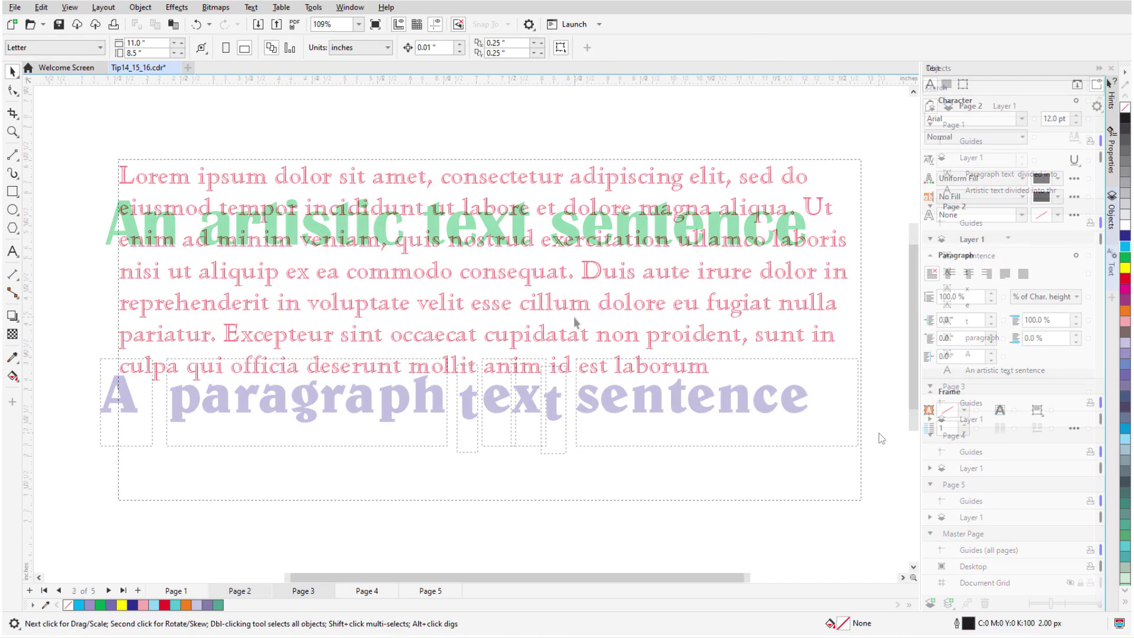
{"action": "left_click", "coordinate": [814, 337]}
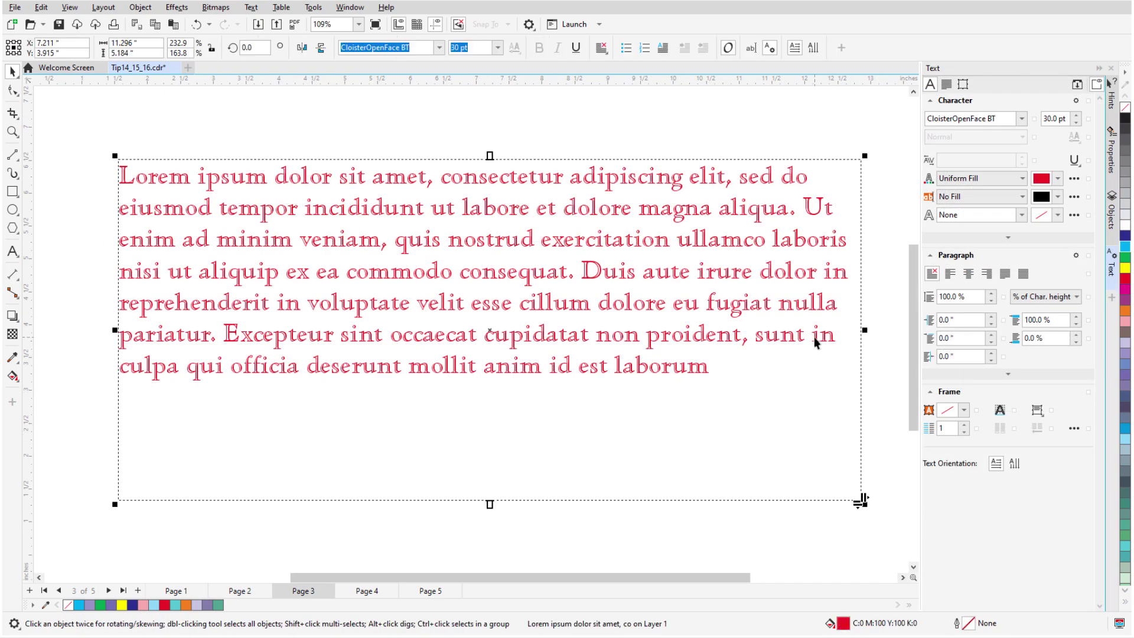
{"action": "left_click", "coordinate": [965, 424]}
{"action": "left_click", "coordinate": [967, 424]}
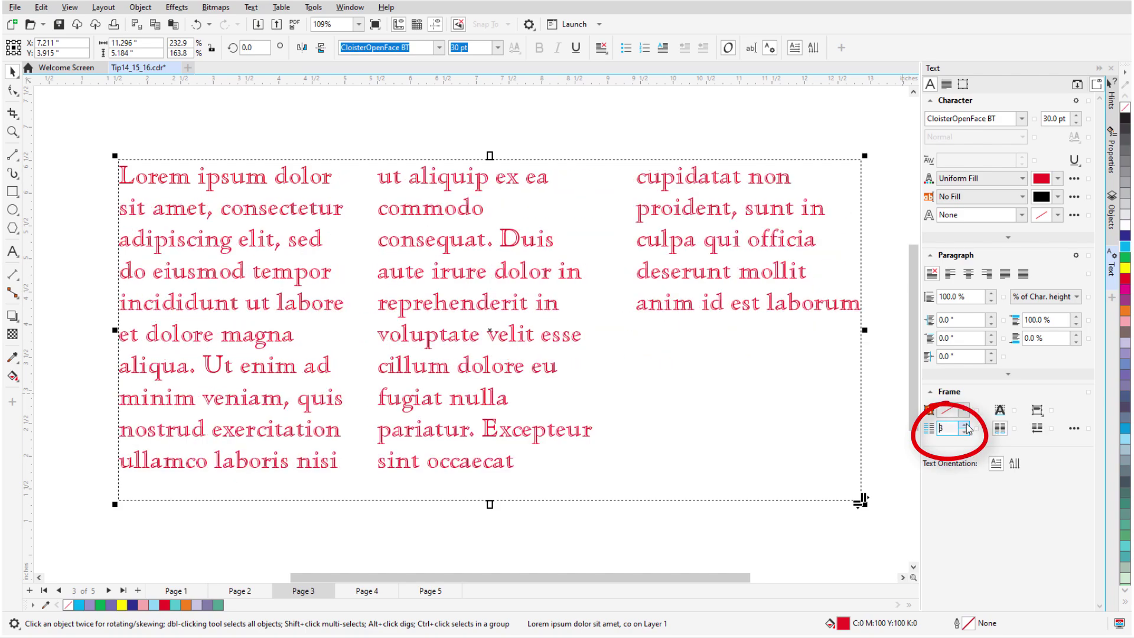
Step: Split the three columns into separate frames, raise the middle one and colour it lavender
{"action": "left_click", "coordinate": [780, 327]}
{"action": "key", "text": "ctrl+k"}
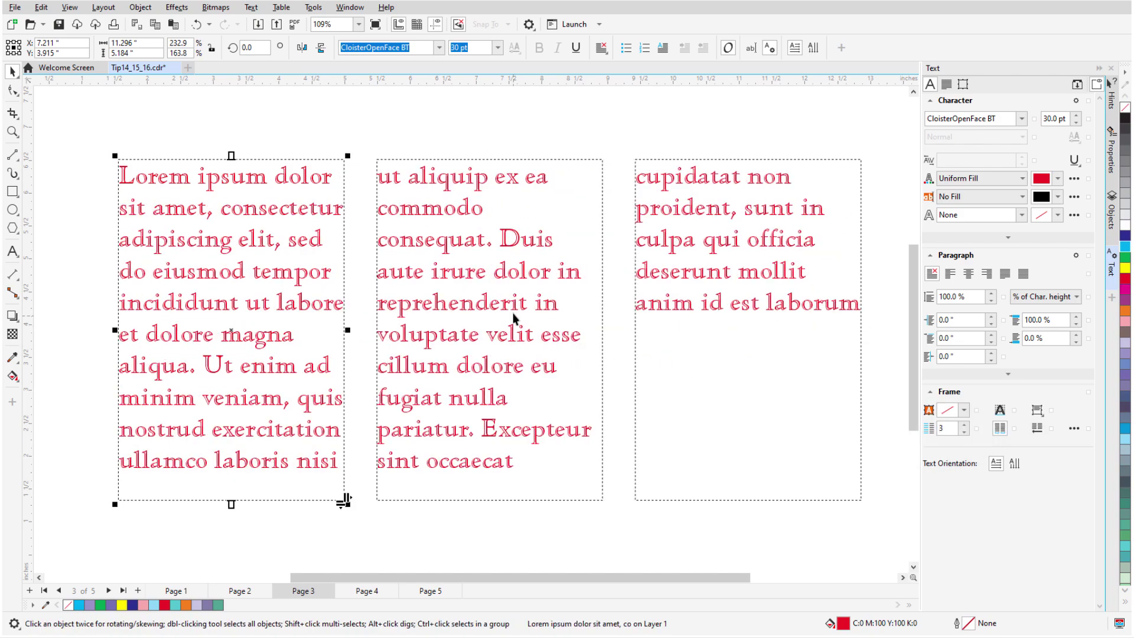
{"action": "left_click", "coordinate": [516, 319]}
{"action": "left_click_drag", "start_coordinate": [515, 319], "coordinate": [527, 282]}
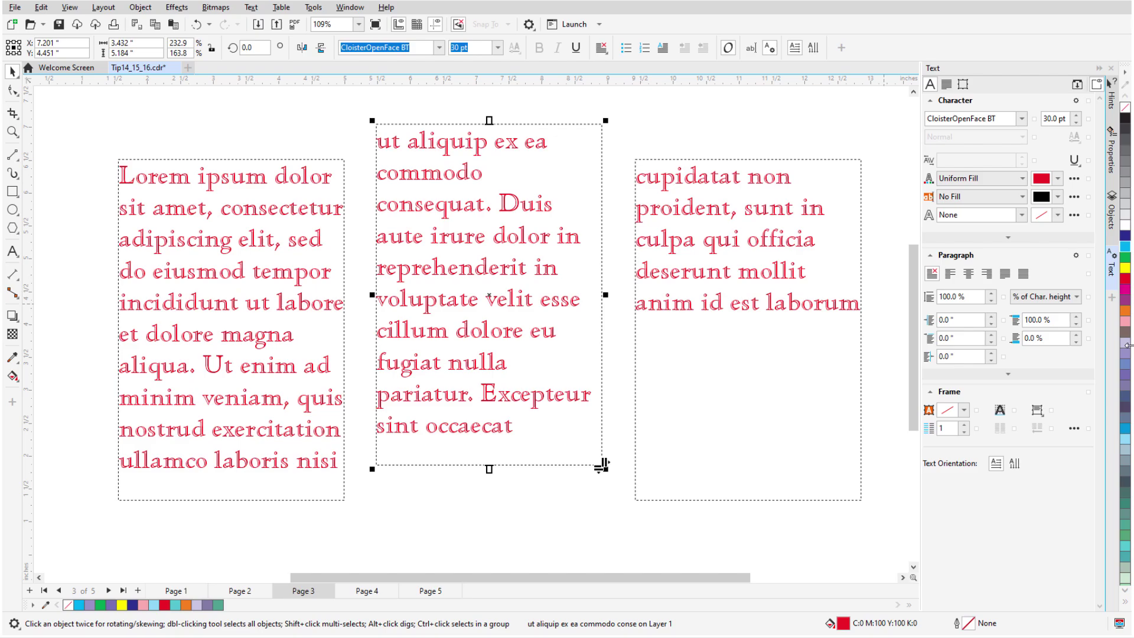
{"action": "left_click", "coordinate": [1125, 345]}
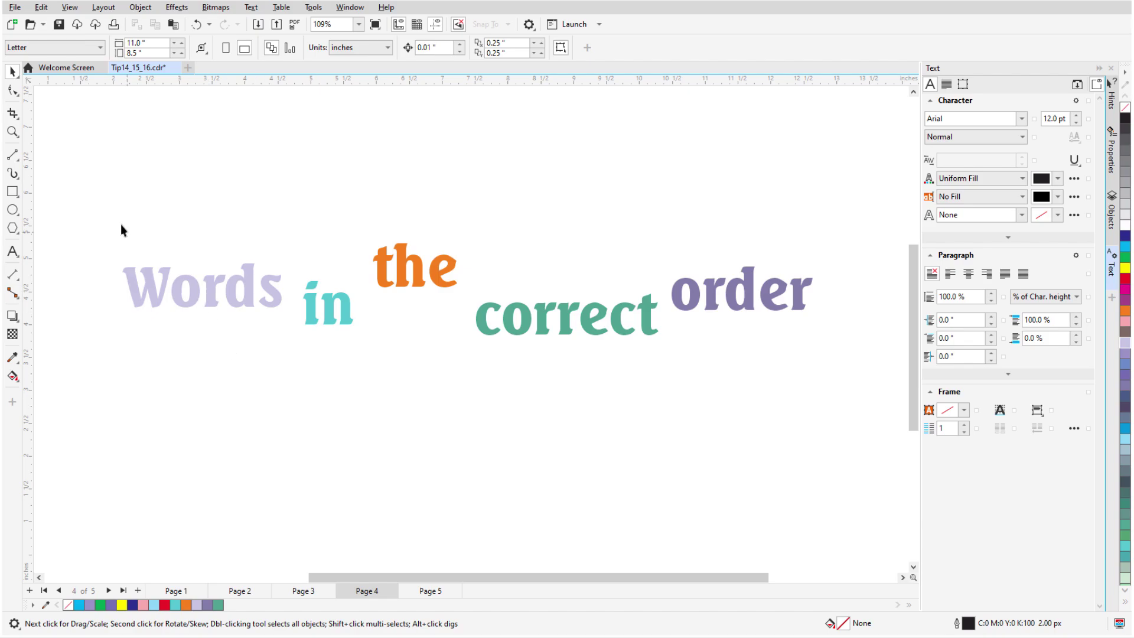
Step: Combine the five scattered words into one text line reading 'Words in the correct order'
{"action": "left_click_drag", "start_coordinate": [79, 179], "coordinate": [466, 368]}
{"action": "left_click_drag", "start_coordinate": [781, 375], "coordinate": [834, 378]}
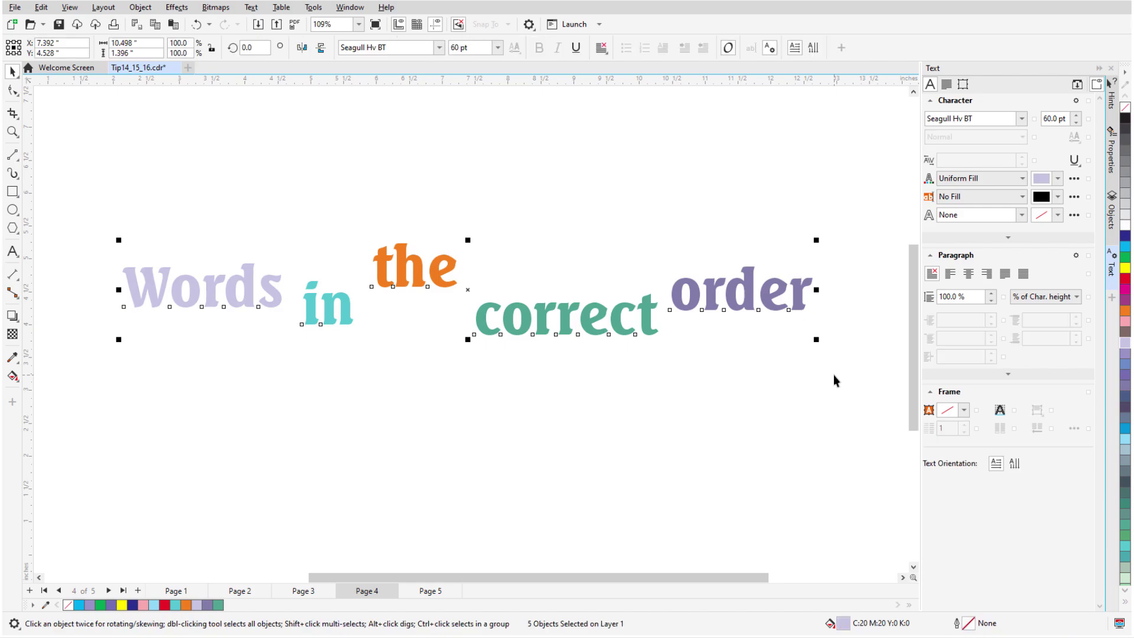
{"action": "key", "text": "ctrl+l"}
{"action": "left_click_drag", "start_coordinate": [650, 583], "coordinate": [678, 592]}
{"action": "key", "text": "ctrl+z"}
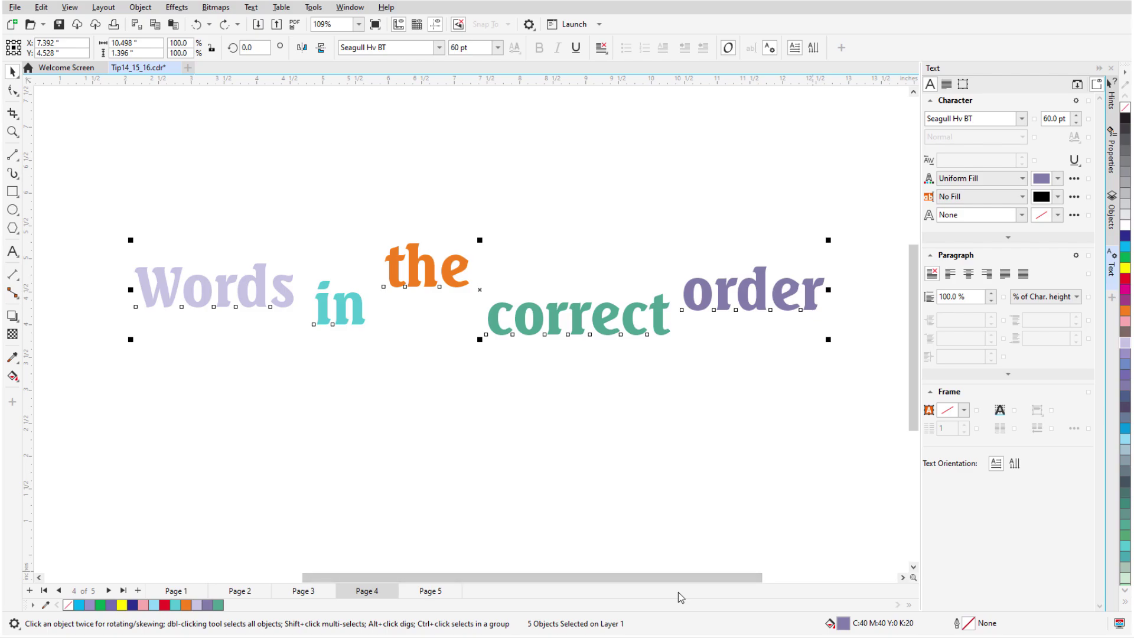
{"action": "key", "text": "ctrl+shift+z"}
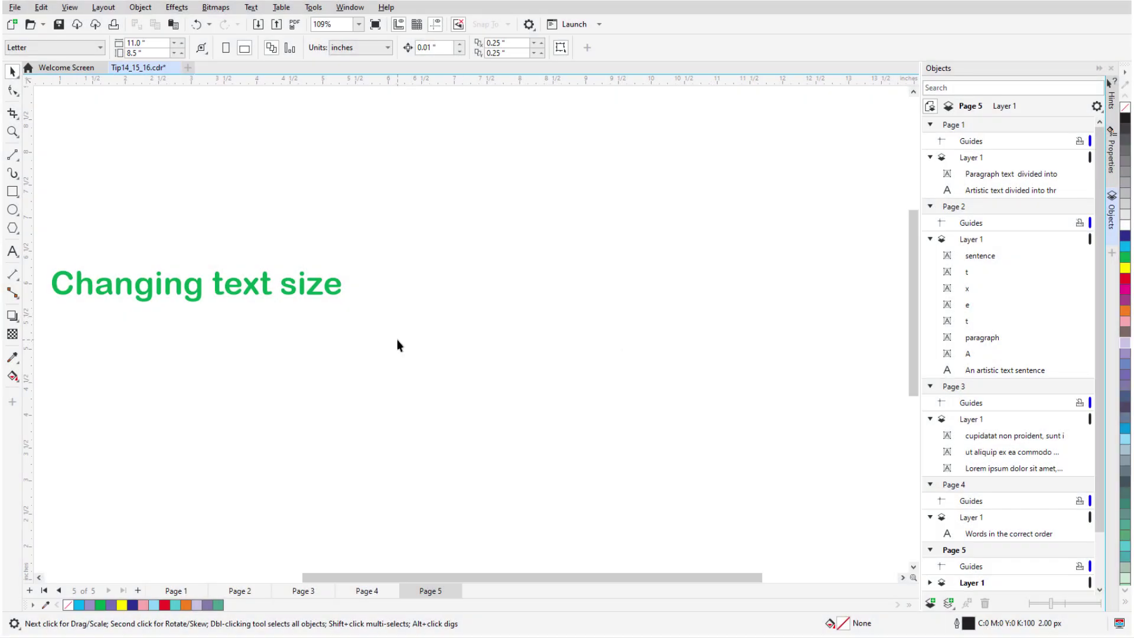
Step: Enlarge the 'Changing text size' heading through preset sizes to 100 pt, then back to 48 pt
{"action": "left_click", "coordinate": [311, 293]}
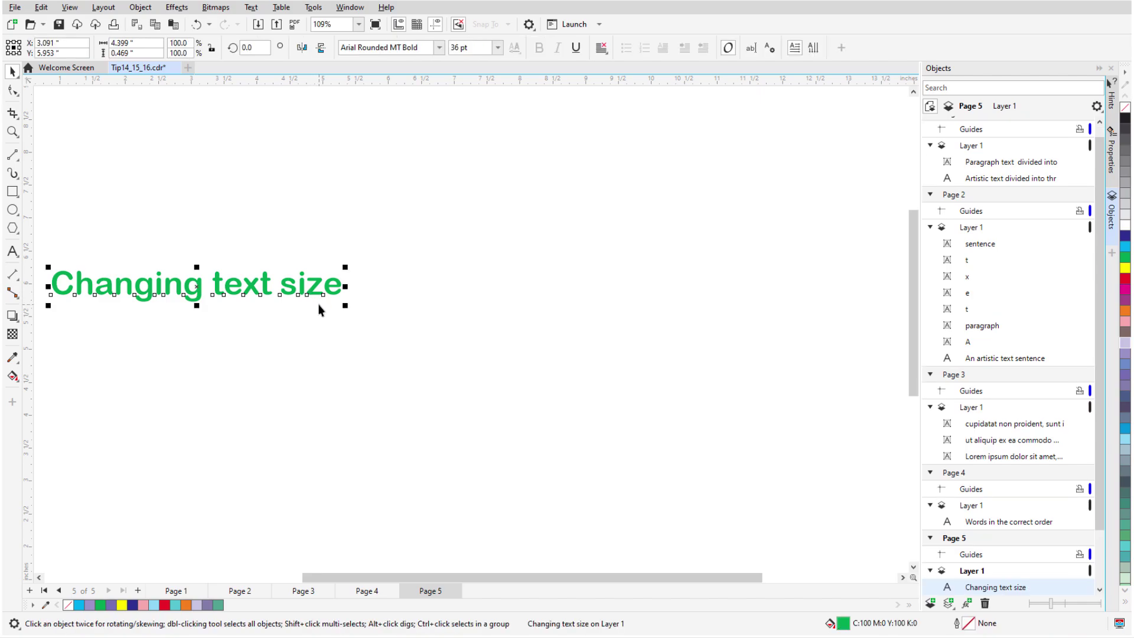
{"action": "key", "text": "ctrl+KP_8"}
{"action": "key", "text": "ctrl+KP_8"}
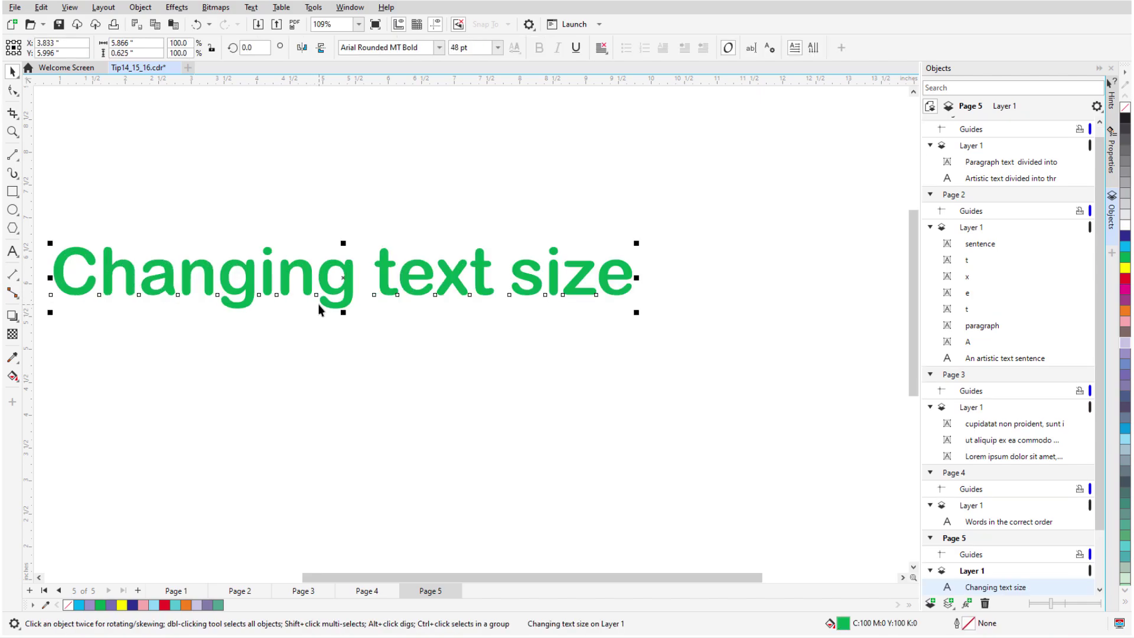
{"action": "key", "text": "ctrl+KP_8"}
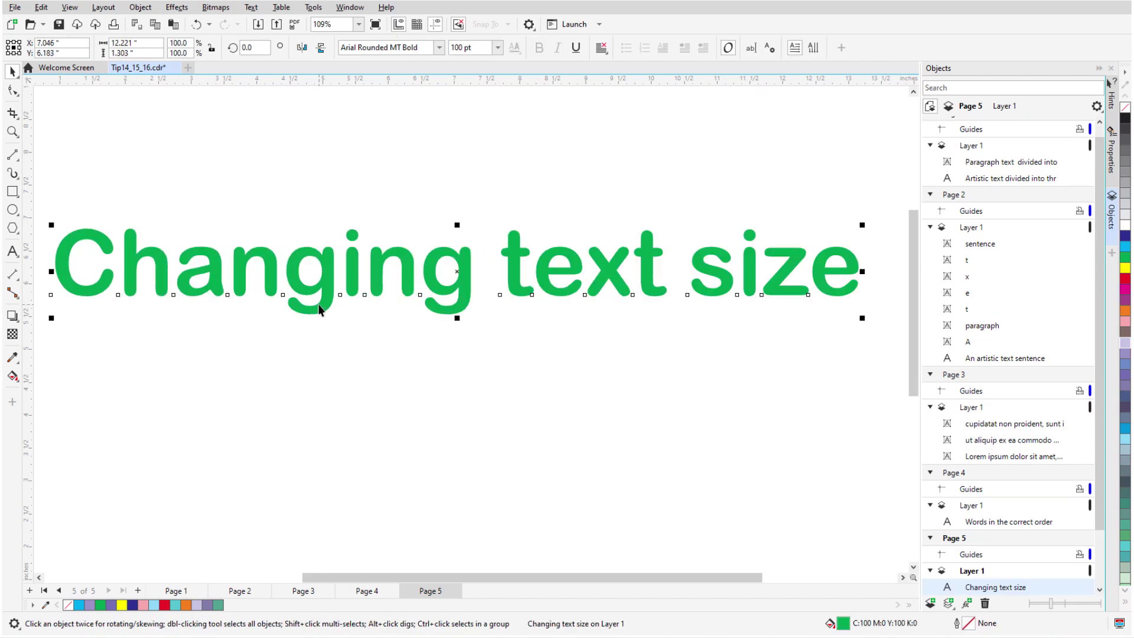
{"action": "left_click", "coordinate": [499, 51]}
{"action": "left_click", "coordinate": [499, 51]}
{"action": "key", "text": "ctrl+KP_2"}
{"action": "key", "text": "ctrl+KP_2"}
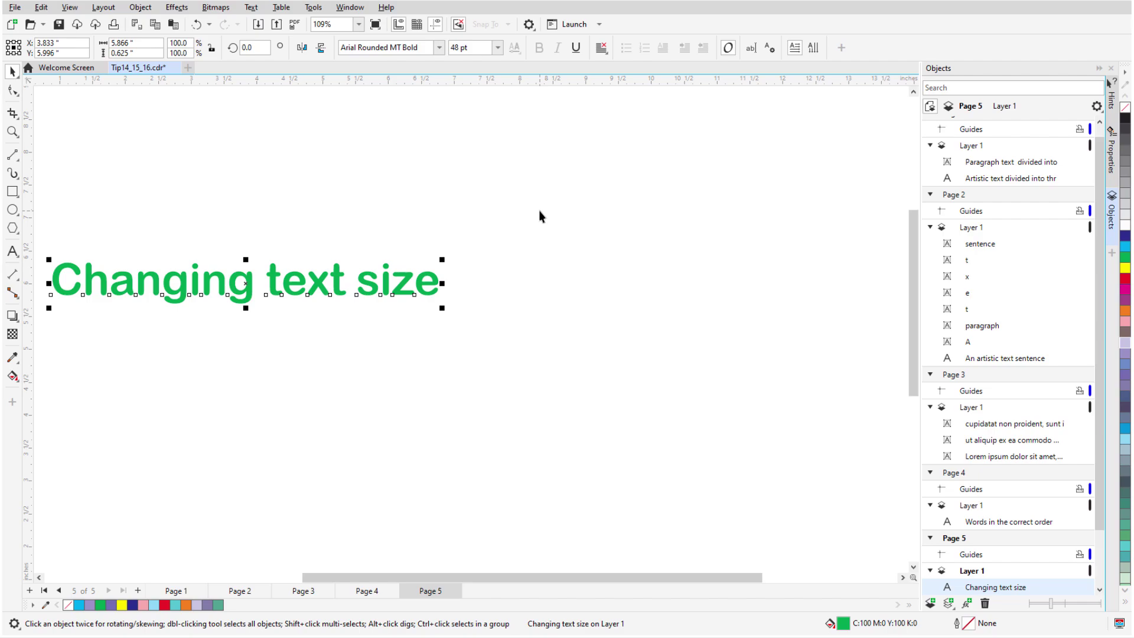
Step: Step the heading up to 59 pt, then down to settle at 53 pt
{"action": "key", "text": "ctrl+KP_8"}
{"action": "key", "text": "ctrl+KP_8"}
{"action": "key", "text": "ctrl+KP_8"}
{"action": "key", "text": "ctrl+KP_8"}
{"action": "key", "text": "ctrl+KP_8"}
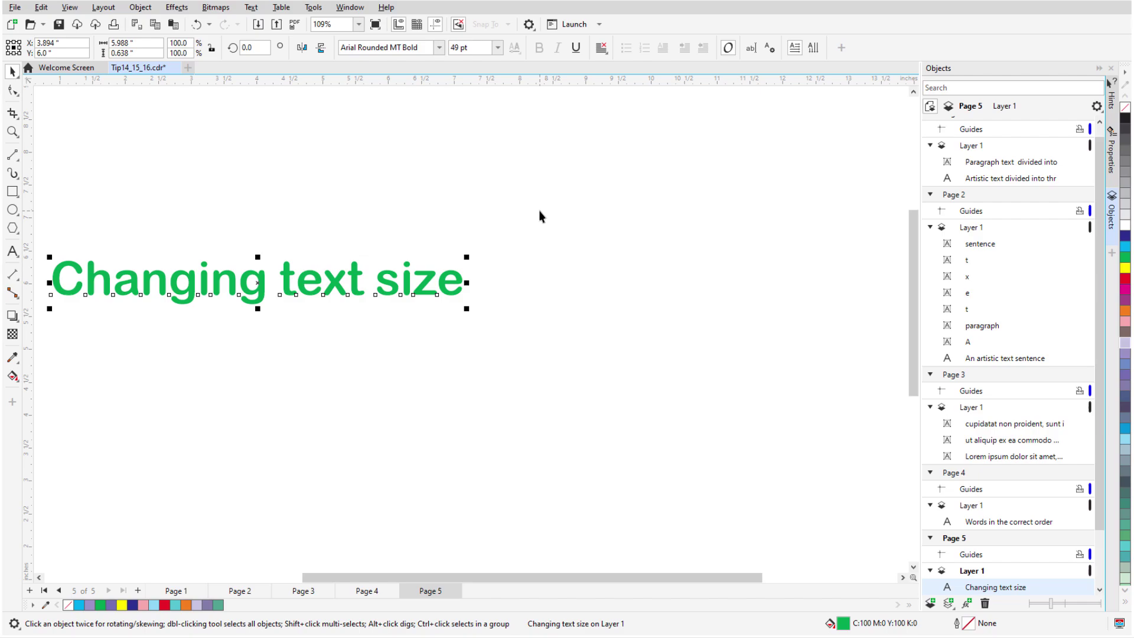
{"action": "key", "text": "ctrl+KP_8"}
{"action": "key", "text": "ctrl+KP_8"}
{"action": "key", "text": "ctrl+KP_8"}
{"action": "key", "text": "ctrl+KP_8"}
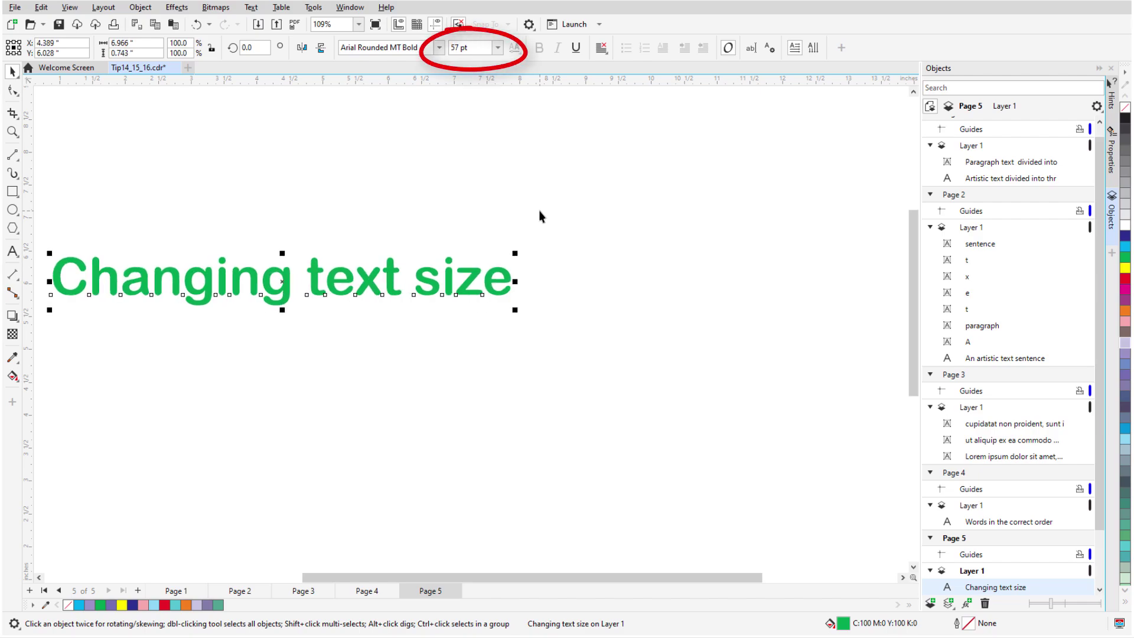
{"action": "key", "text": "ctrl+KP_8"}
{"action": "key", "text": "ctrl+KP_8"}
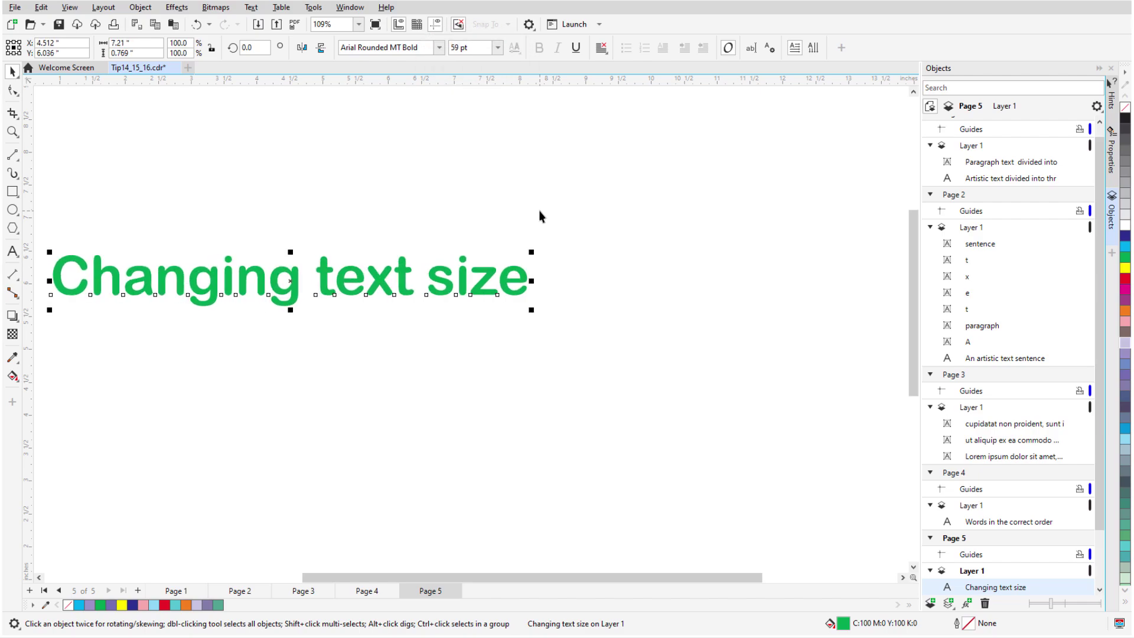
{"action": "key", "text": "ctrl+KP_2"}
{"action": "key", "text": "ctrl+KP_2"}
{"action": "key", "text": "ctrl+KP_2"}
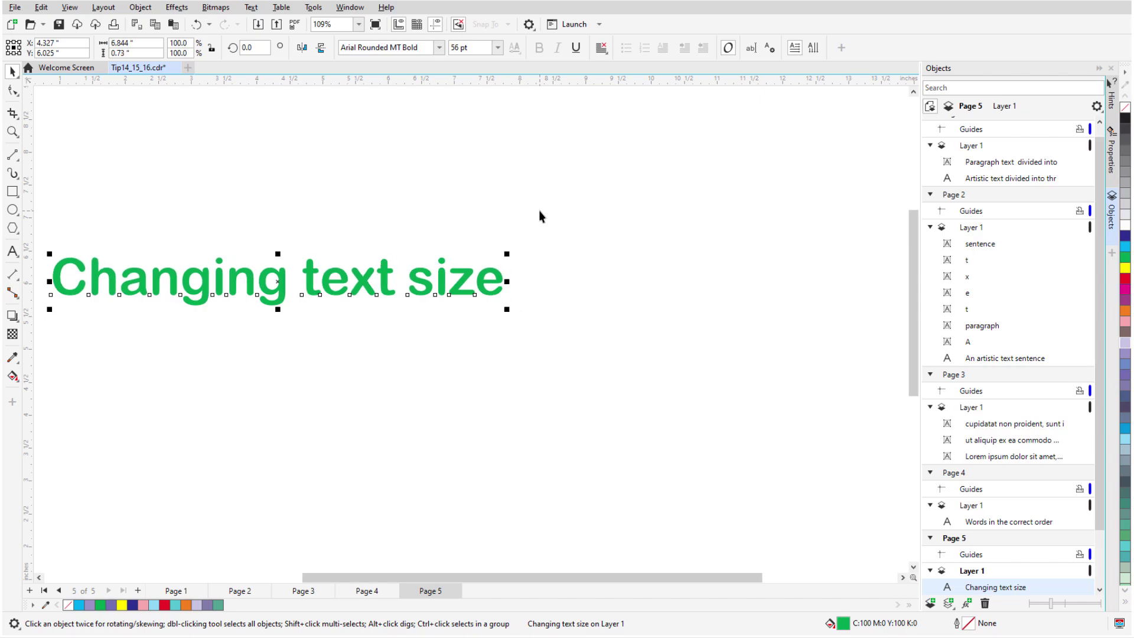
{"action": "key", "text": "ctrl+KP_2"}
{"action": "key", "text": "ctrl+KP_2"}
{"action": "key", "text": "ctrl+KP_2"}
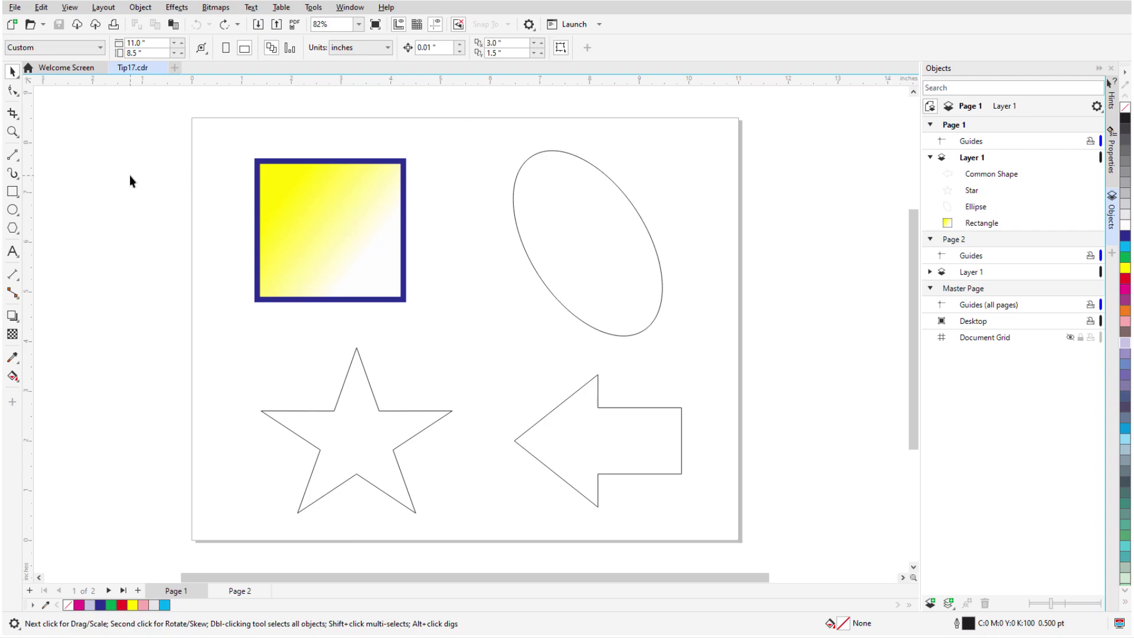
Step: Copy the yellow square's outline pen, outline colour and fill onto the ellipse, arrow and star
{"action": "left_click", "coordinate": [553, 295]}
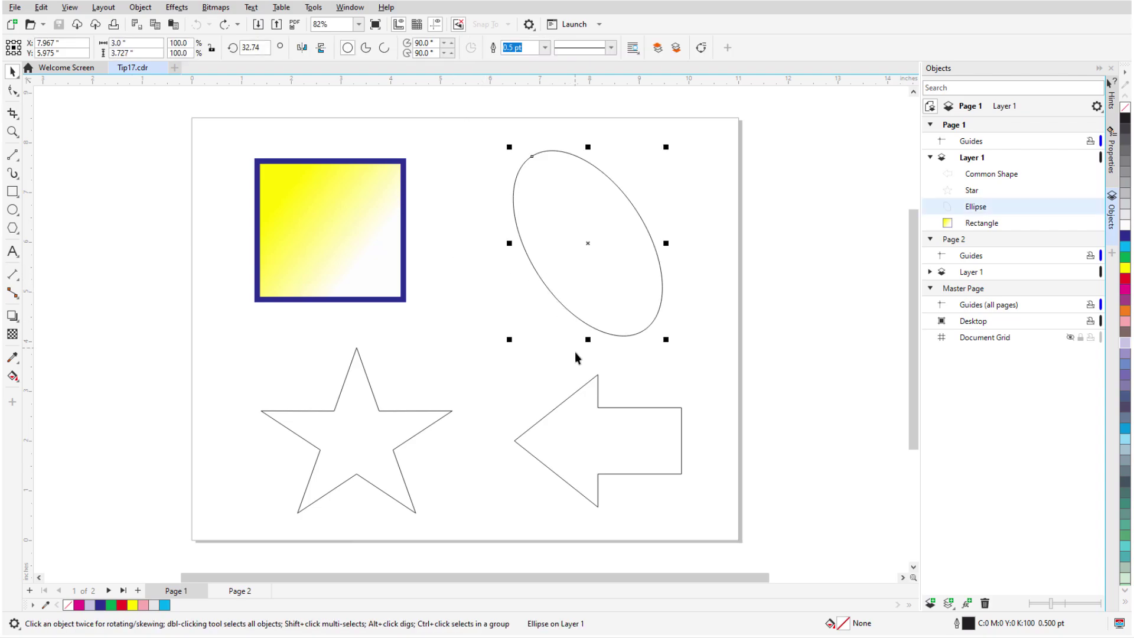
{"action": "left_click", "coordinate": [583, 387], "text": "shift"}
{"action": "left_click", "coordinate": [417, 412], "text": "shift"}
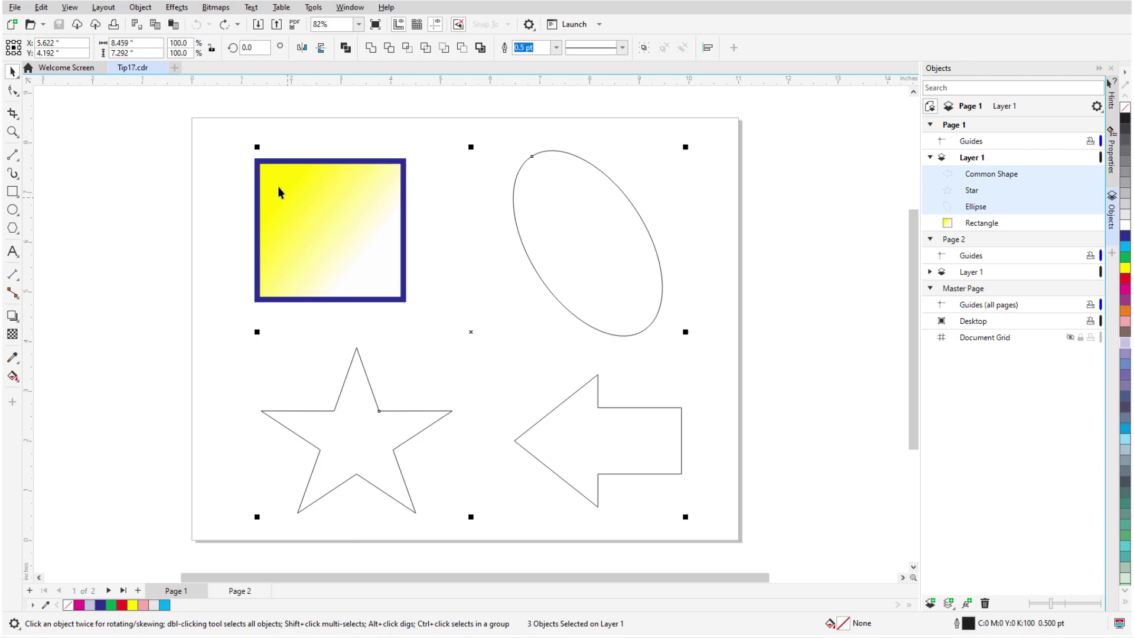
{"action": "left_click", "coordinate": [41, 7]}
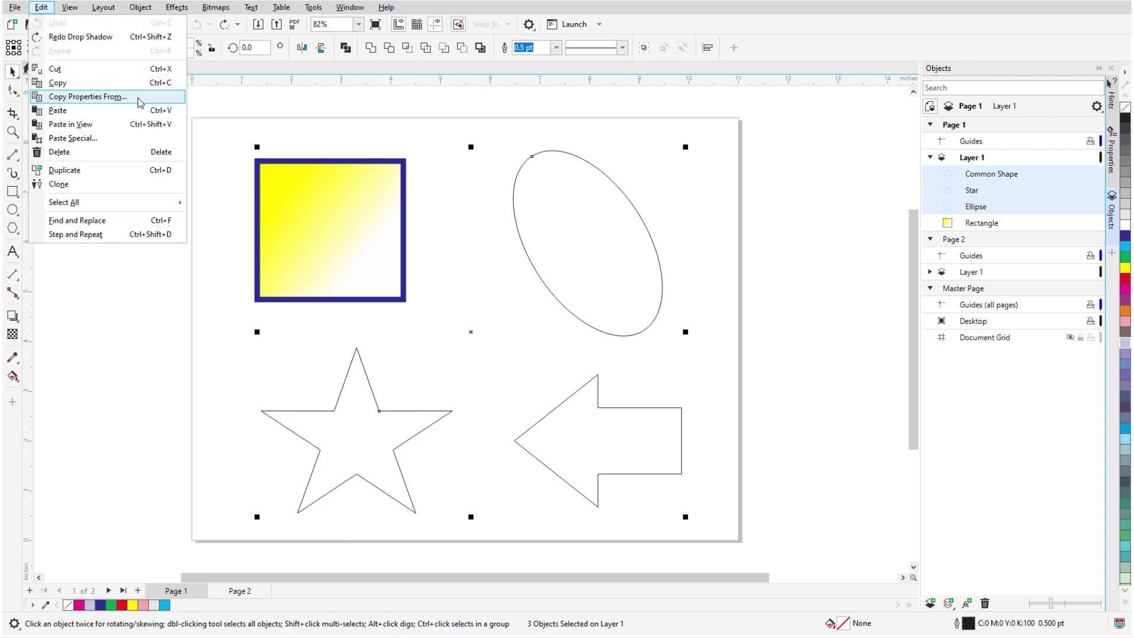
{"action": "left_click", "coordinate": [89, 97]}
{"action": "left_click", "coordinate": [455, 276]}
{"action": "left_click", "coordinate": [458, 290]}
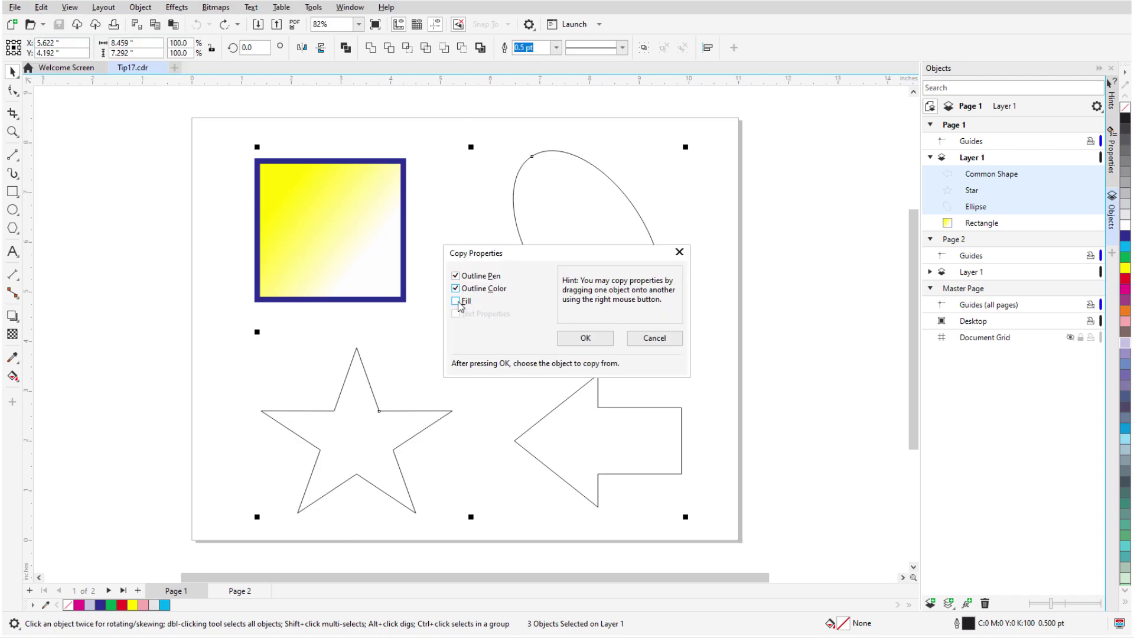
{"action": "left_click", "coordinate": [460, 303]}
{"action": "left_click", "coordinate": [599, 343]}
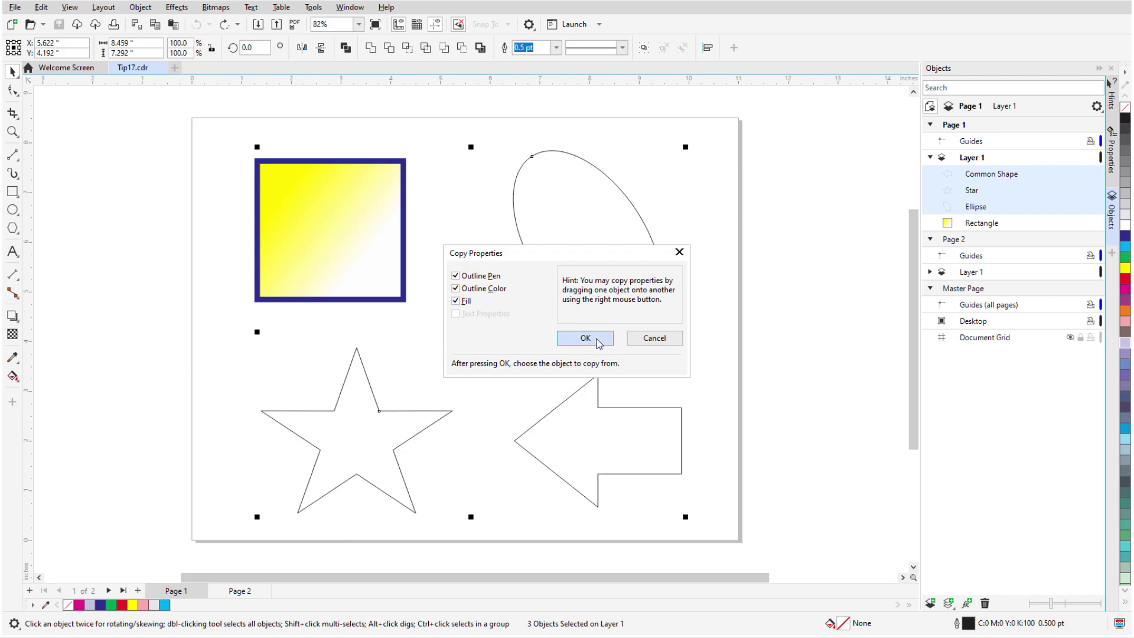
{"action": "left_click", "coordinate": [352, 264]}
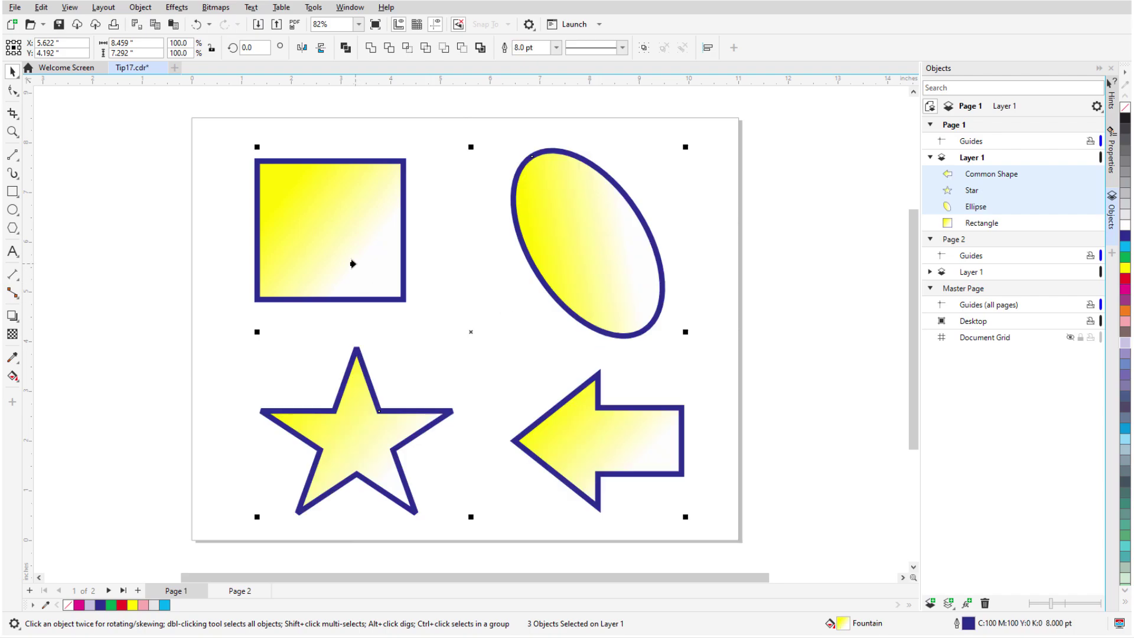
{"action": "left_click", "coordinate": [151, 282]}
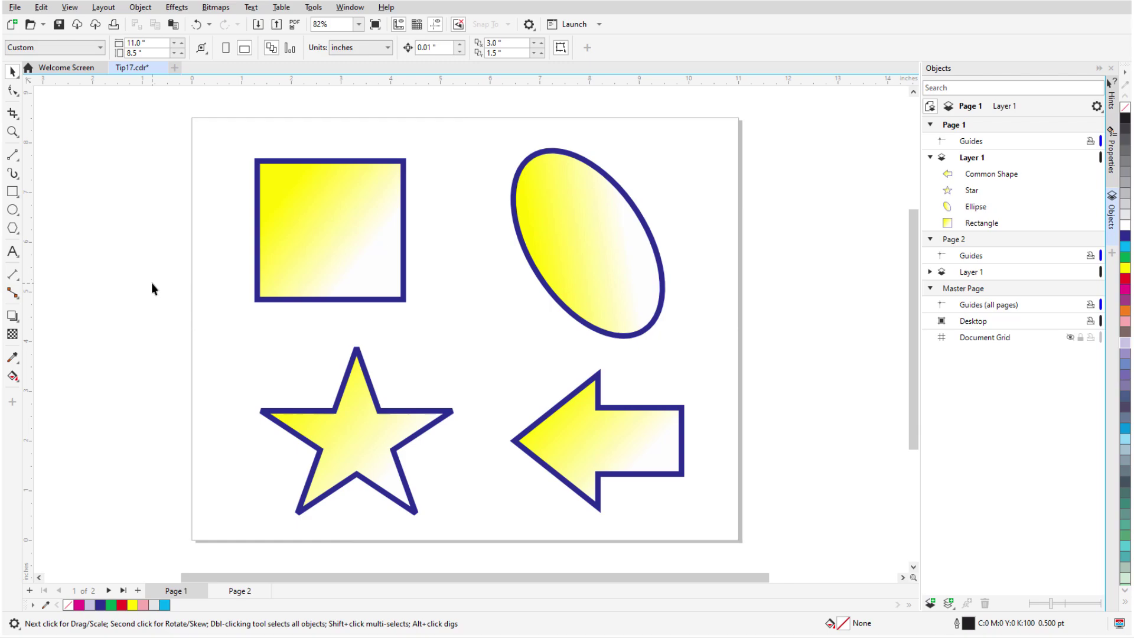
Step: Undo the copied styling, apply Copy All Properties from the square to the ellipse, then undo it
{"action": "key", "text": "ctrl+z"}
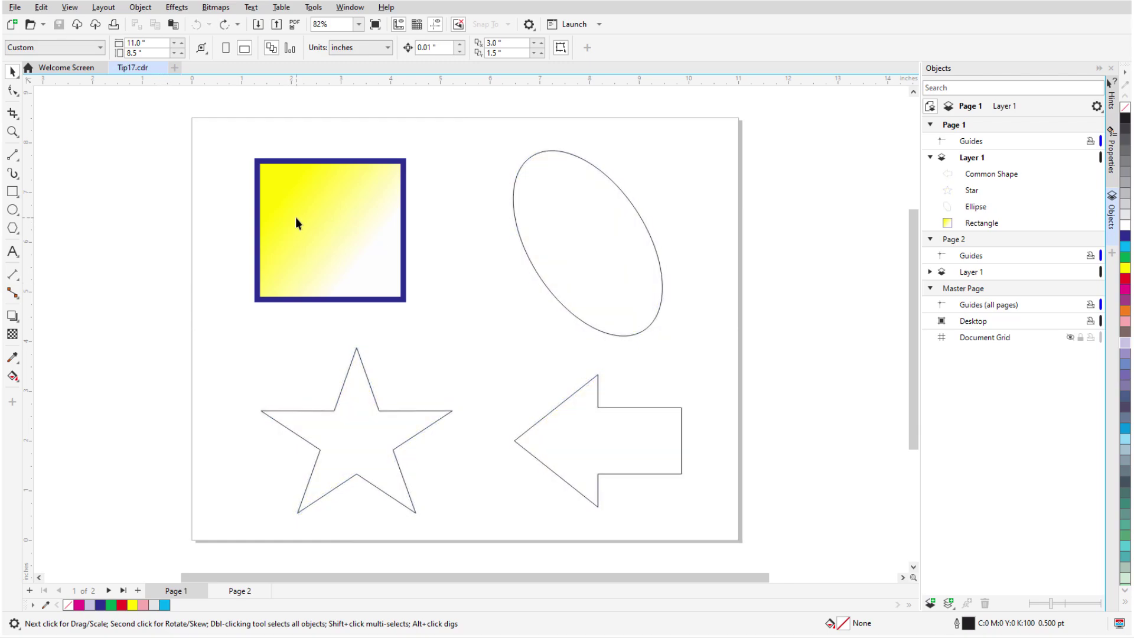
{"action": "left_click_drag", "start_coordinate": [296, 217], "coordinate": [568, 240]}
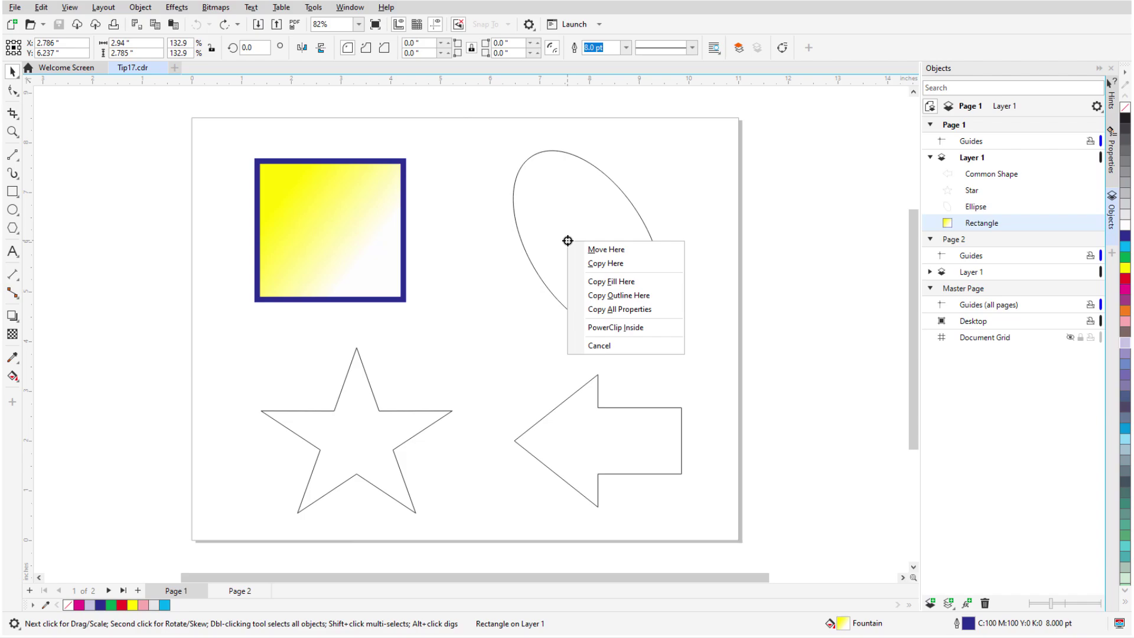
{"action": "left_click", "coordinate": [648, 309]}
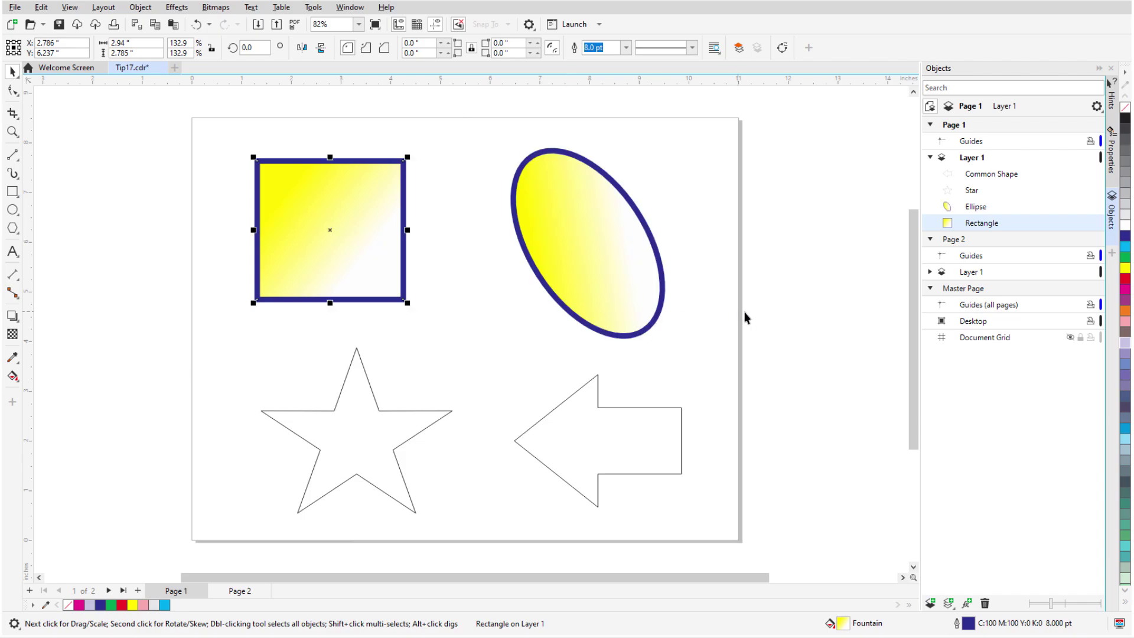
{"action": "left_click", "coordinate": [763, 317]}
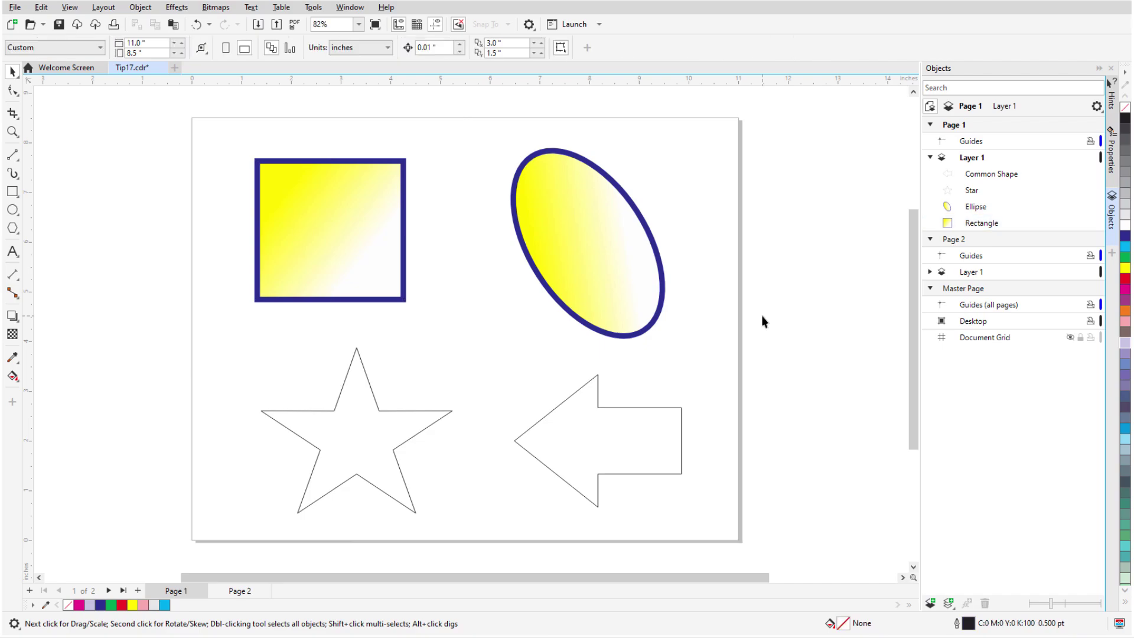
{"action": "key", "text": "ctrl+z"}
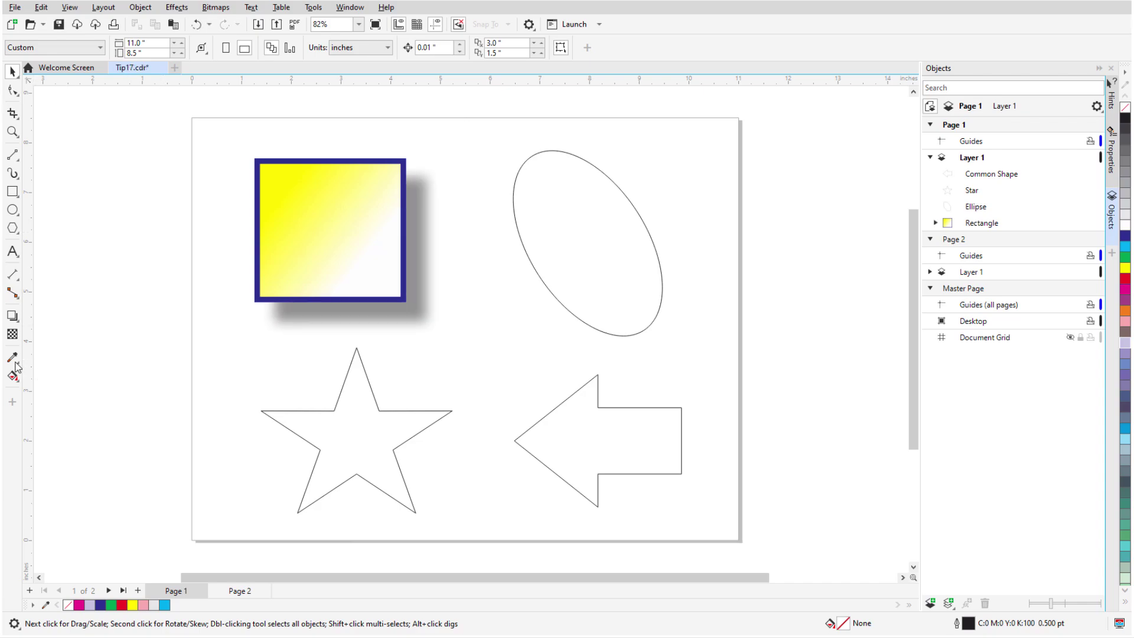
Step: Set the Attributes Eyedropper to also sample drop shadows
{"action": "left_click", "coordinate": [13, 358]}
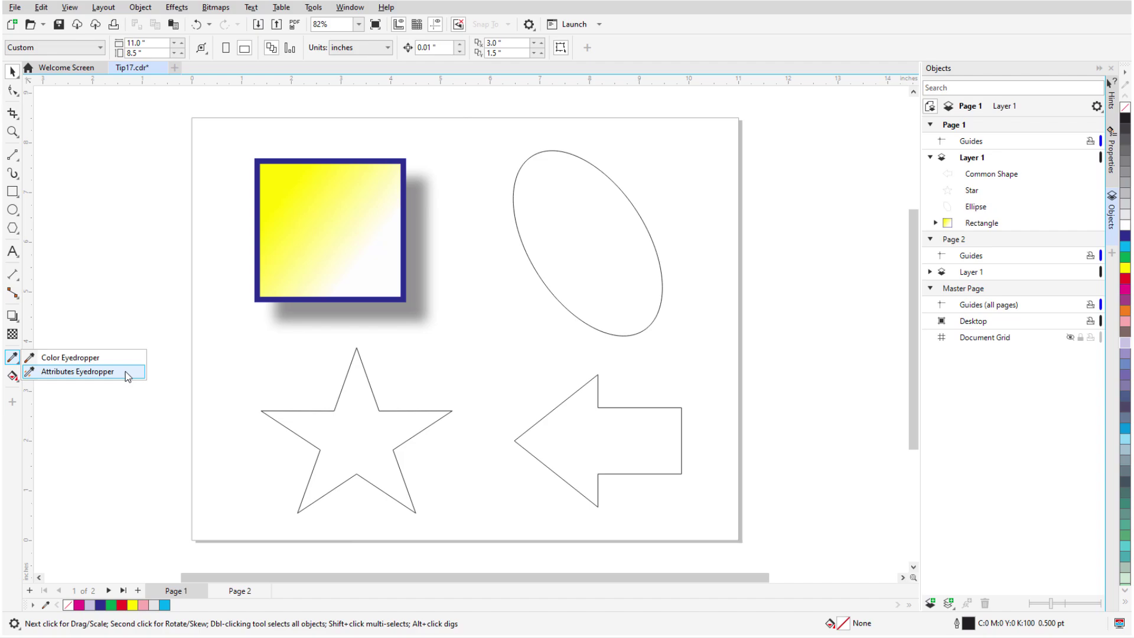
{"action": "left_click", "coordinate": [77, 371]}
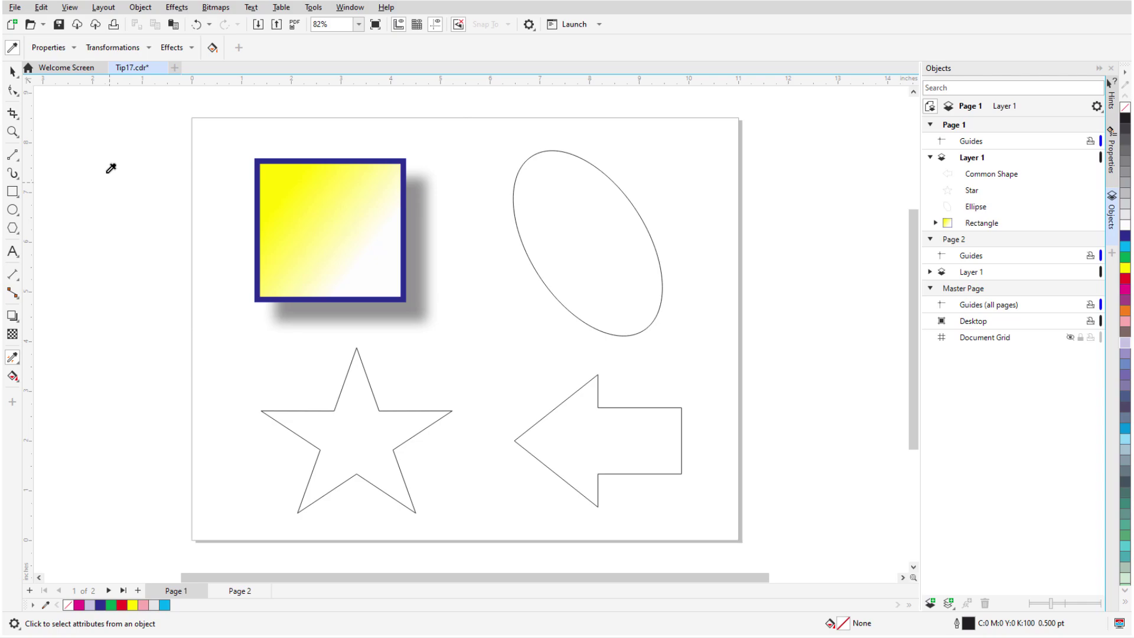
{"action": "left_click", "coordinate": [73, 48]}
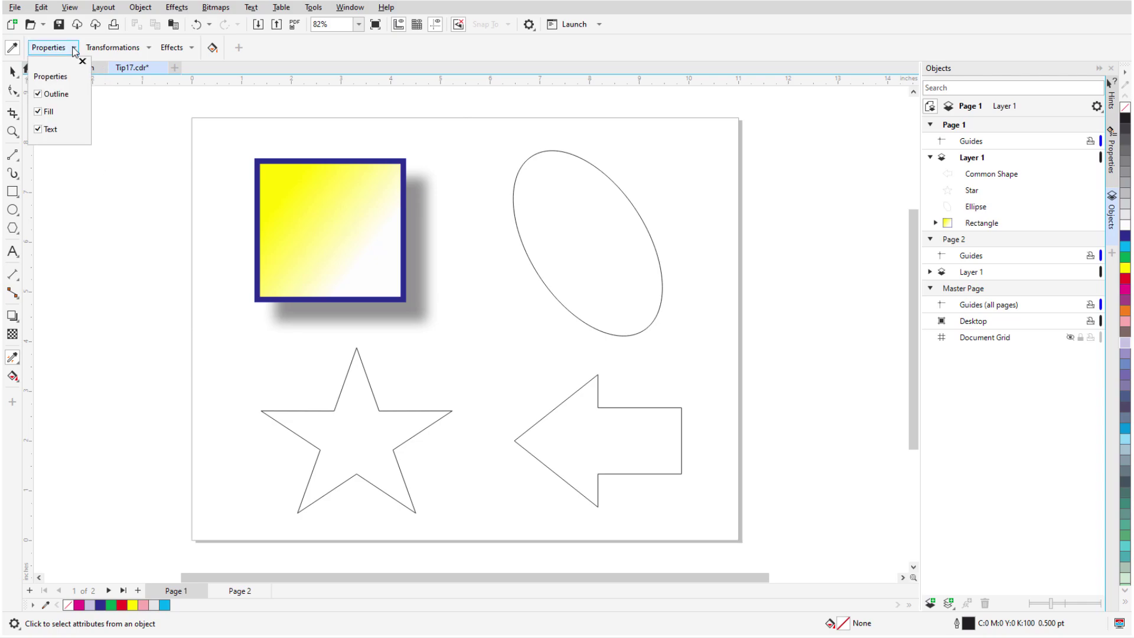
{"action": "left_click", "coordinate": [149, 47]}
{"action": "left_click", "coordinate": [192, 48]}
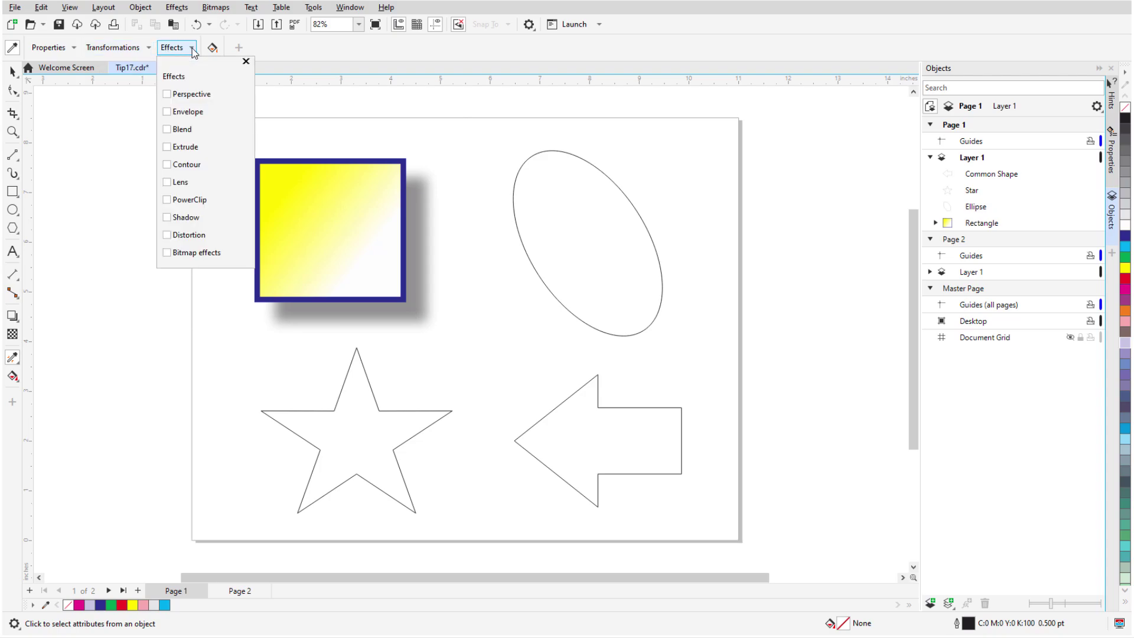
{"action": "left_click", "coordinate": [167, 217]}
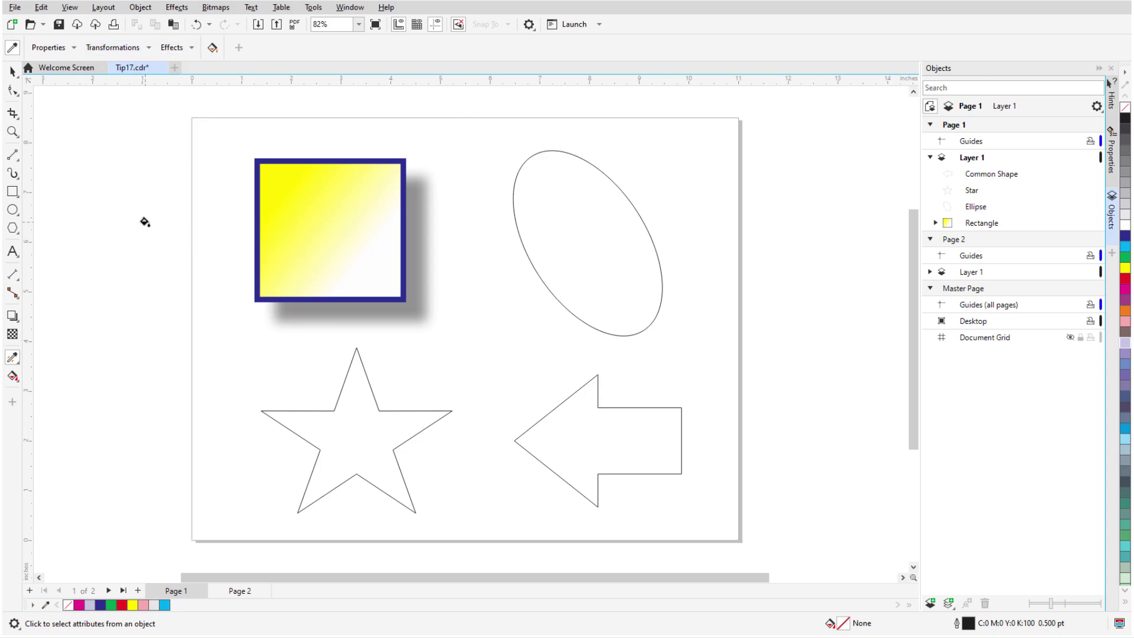
Step: Sample the yellow square and apply its look to the ellipse, arrow and star
{"action": "left_click", "coordinate": [329, 219]}
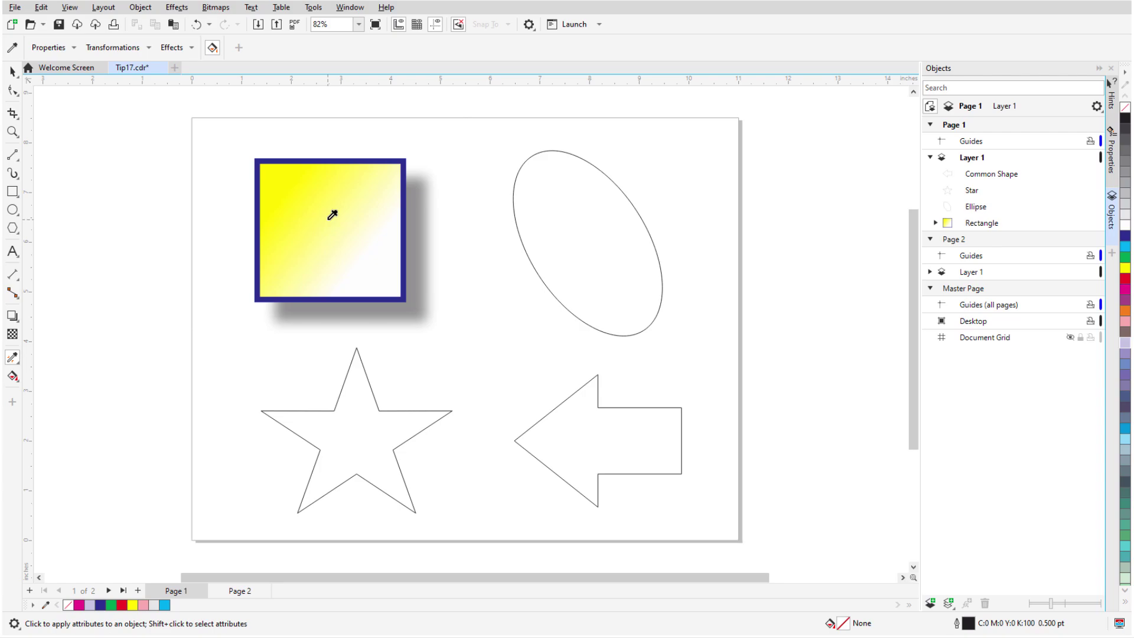
{"action": "left_click", "coordinate": [529, 267]}
{"action": "left_click", "coordinate": [586, 383]}
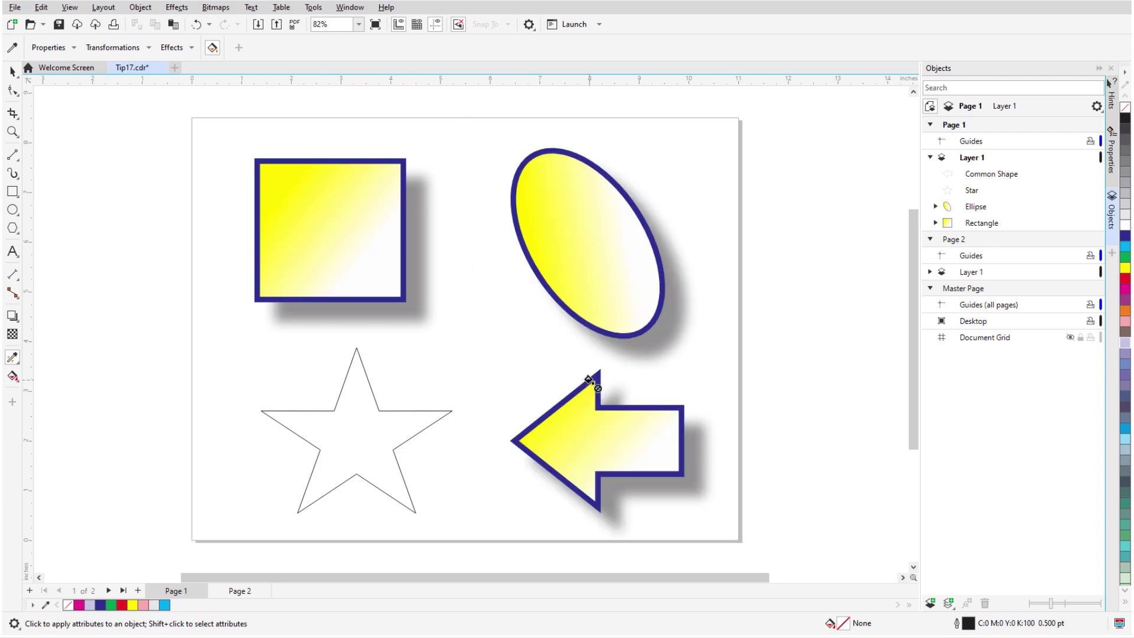
{"action": "left_click", "coordinate": [394, 409]}
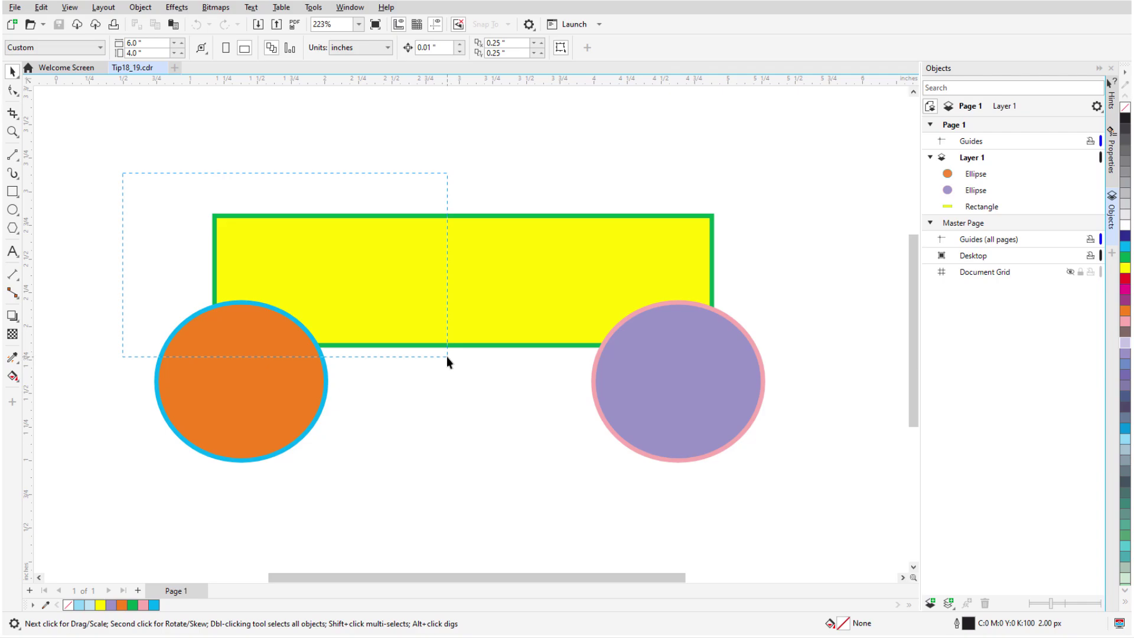
Step: Weld the yellow rectangle and both circles into one shape, then undo the weld
{"action": "mouse_move", "coordinate": [446, 356]}
{"action": "left_mouse_down"}
{"action": "mouse_move", "coordinate": [732, 501]}
{"action": "mouse_move", "coordinate": [795, 515]}
{"action": "left_mouse_up"}
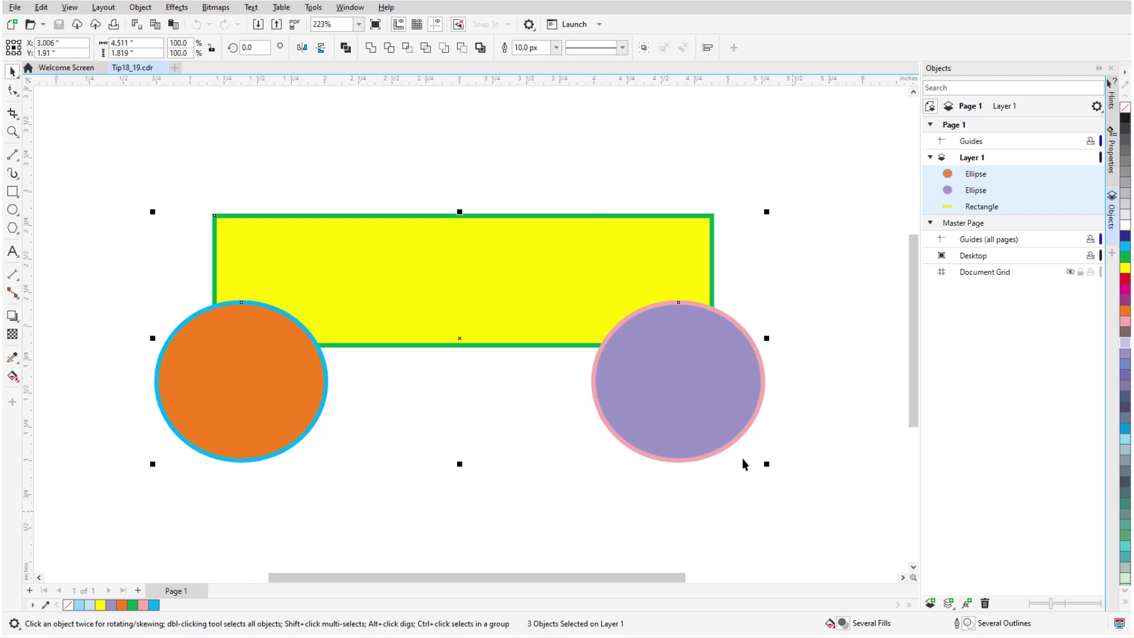
{"action": "left_click", "coordinate": [371, 49]}
{"action": "left_click", "coordinate": [418, 138]}
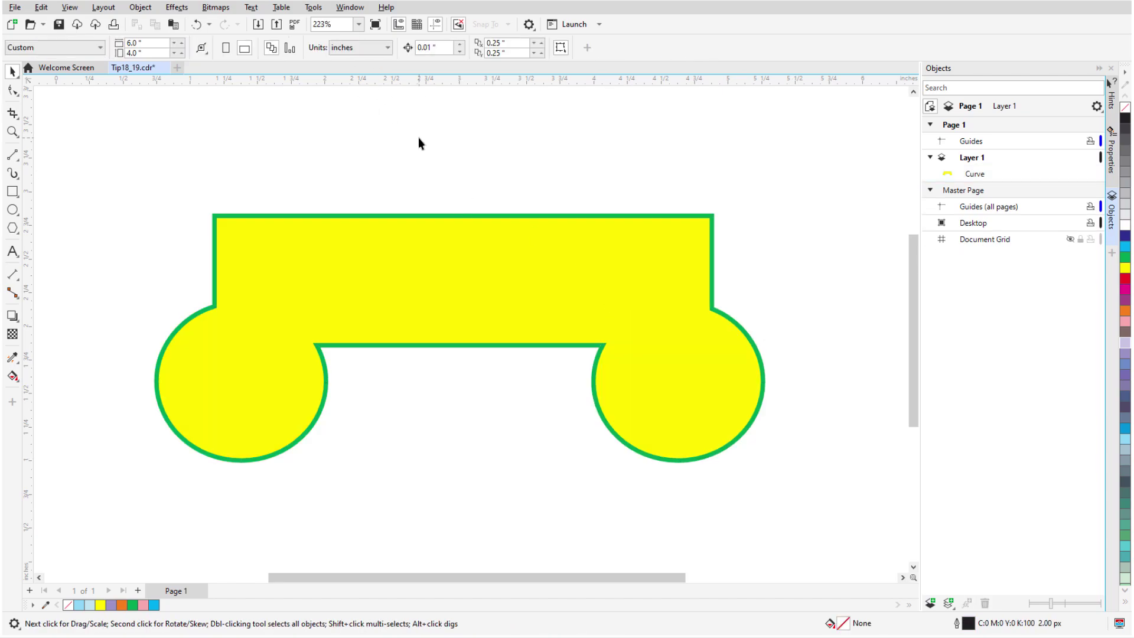
{"action": "key", "text": "ctrl+z"}
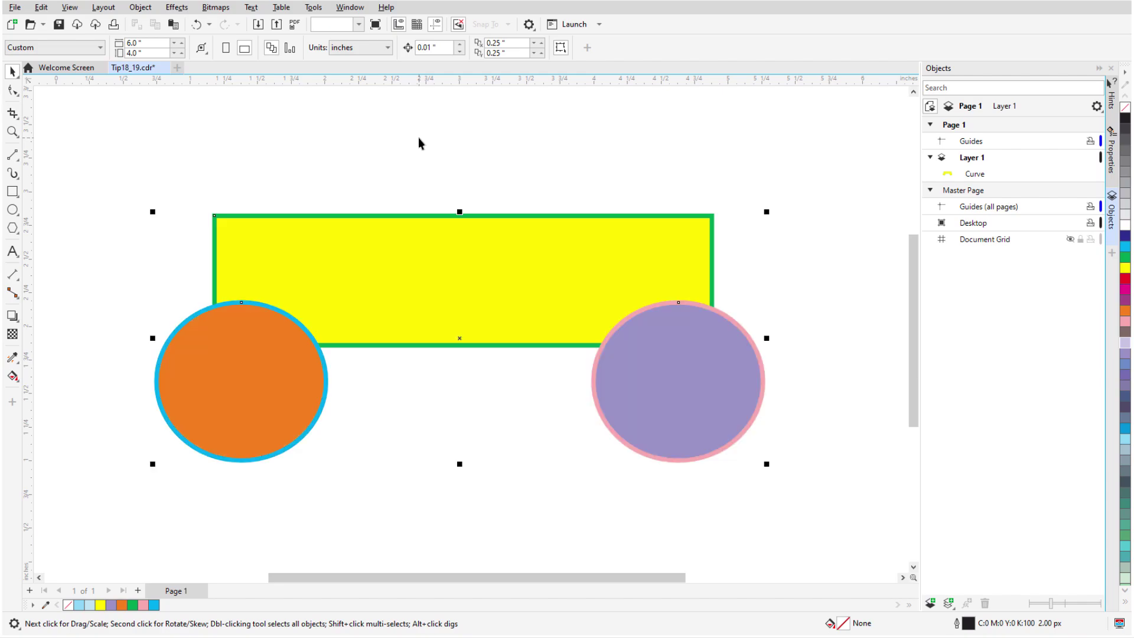
Step: Select the rectangle, orange circle, then purple circle in that order and weld them
{"action": "left_click", "coordinate": [261, 193]}
{"action": "left_click", "coordinate": [293, 269]}
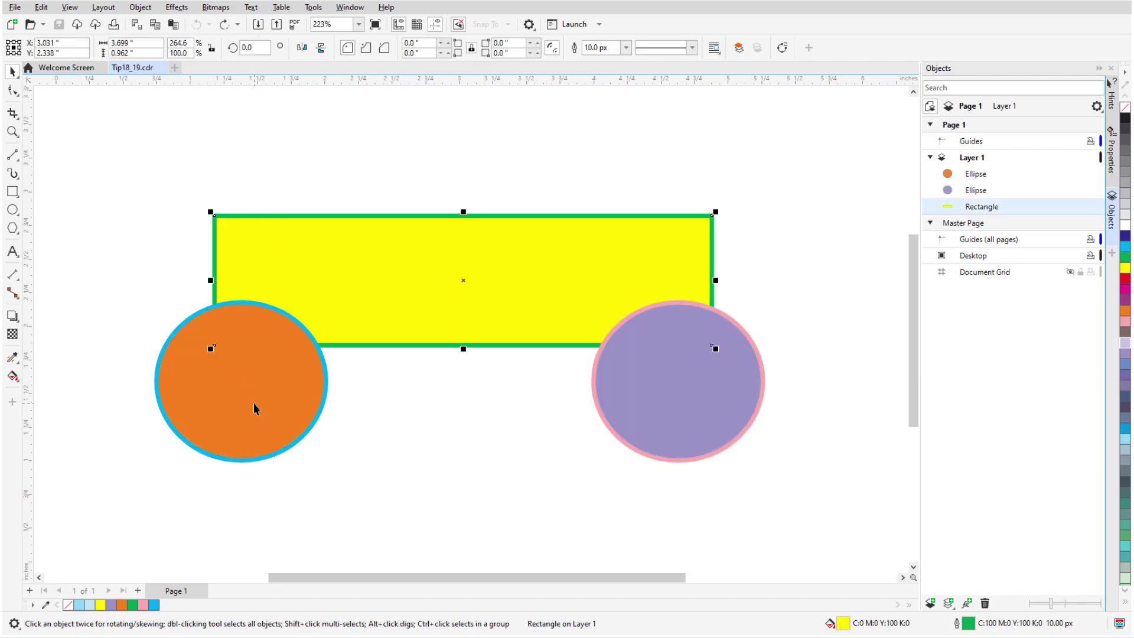
{"action": "left_click", "coordinate": [290, 410], "text": "shift"}
{"action": "left_click", "coordinate": [723, 416], "text": "shift"}
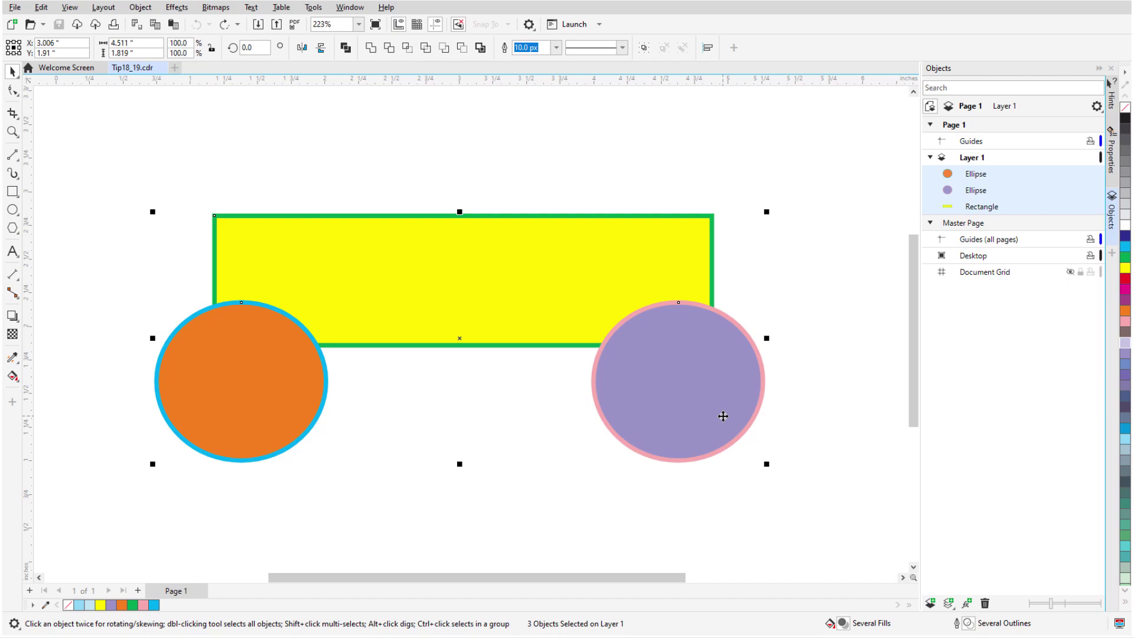
{"action": "left_click", "coordinate": [370, 47]}
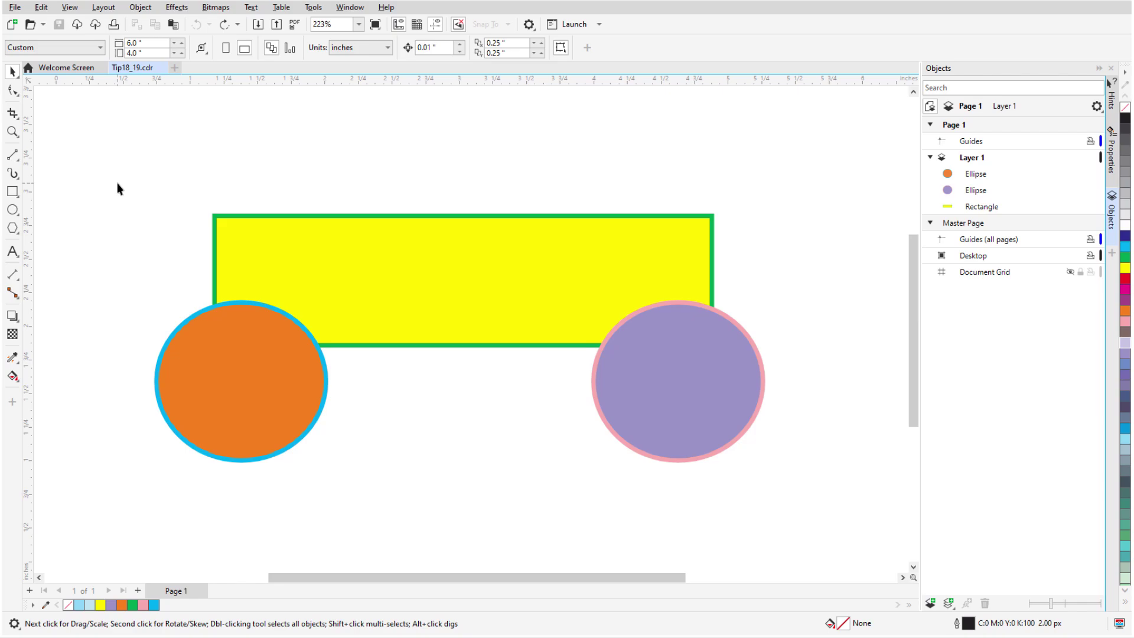
Step: Trim the rectangle and both circles together, inspect the result, then undo the trim
{"action": "left_click_drag", "start_coordinate": [118, 177], "coordinate": [781, 492]}
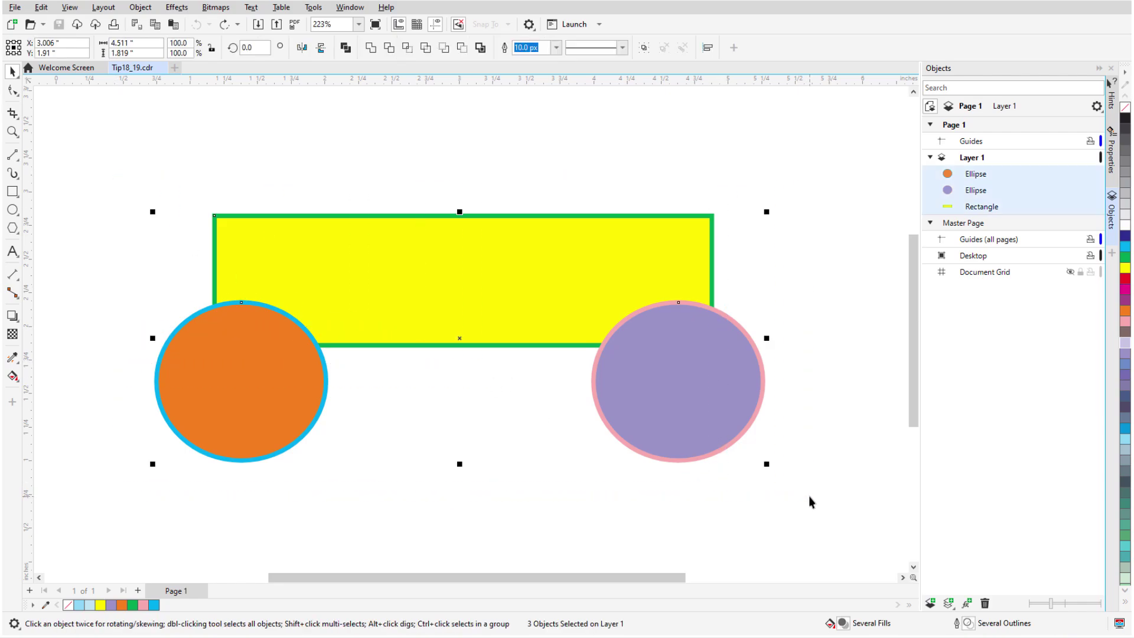
{"action": "left_click", "coordinate": [389, 48]}
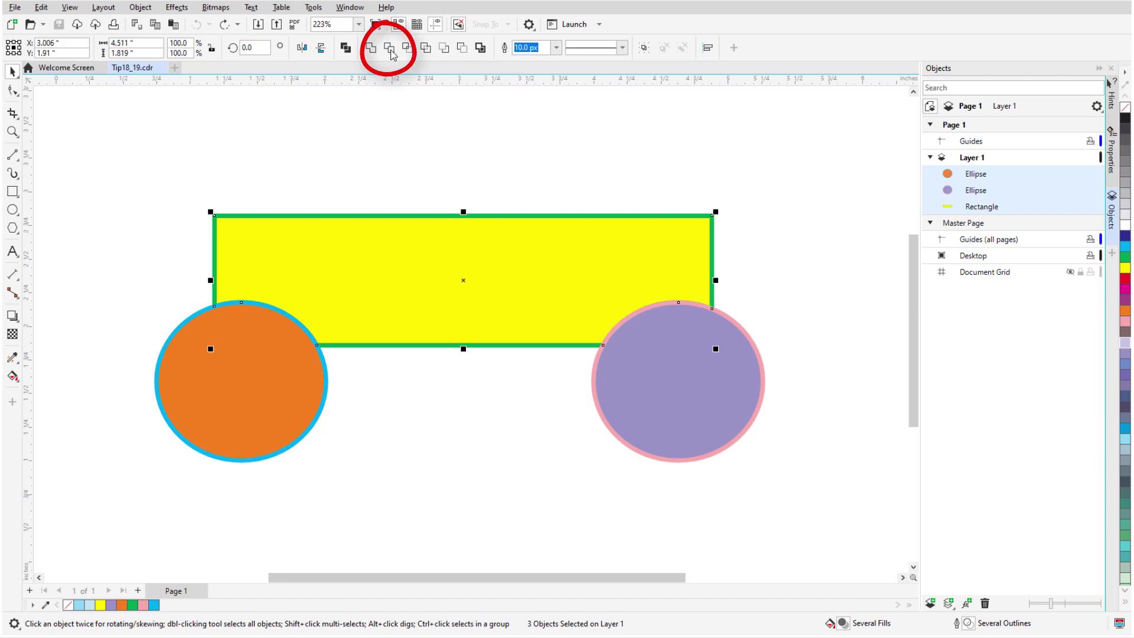
{"action": "left_click", "coordinate": [460, 145]}
{"action": "left_click_drag", "start_coordinate": [461, 276], "coordinate": [462, 244]}
{"action": "key", "text": "Escape"}
{"action": "left_click", "coordinate": [774, 274]}
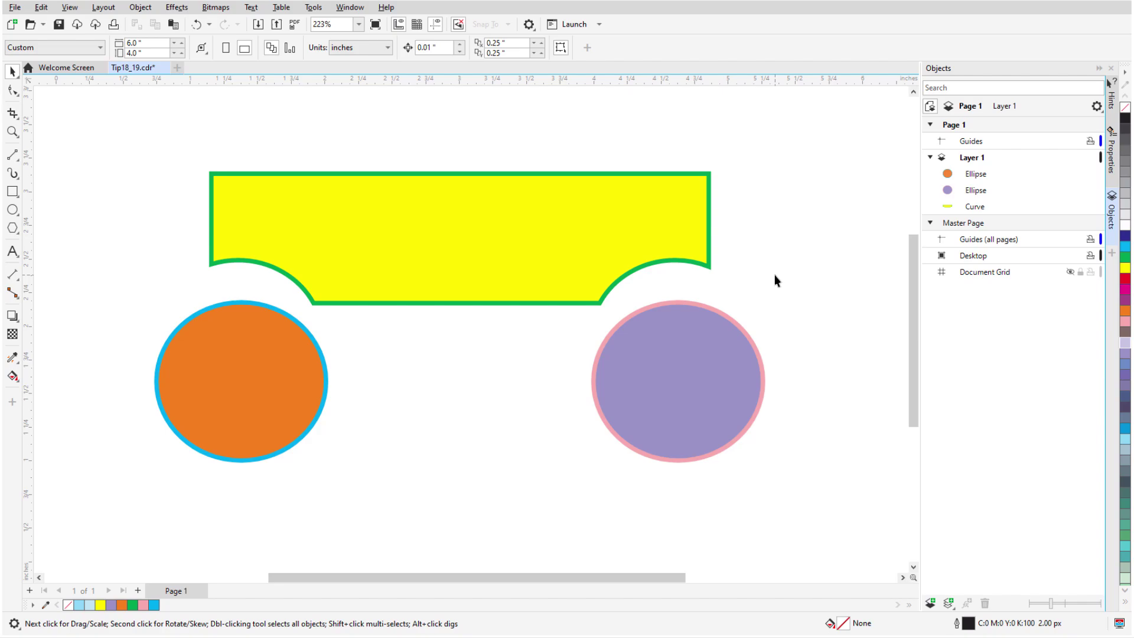
{"action": "key", "text": "ctrl+z"}
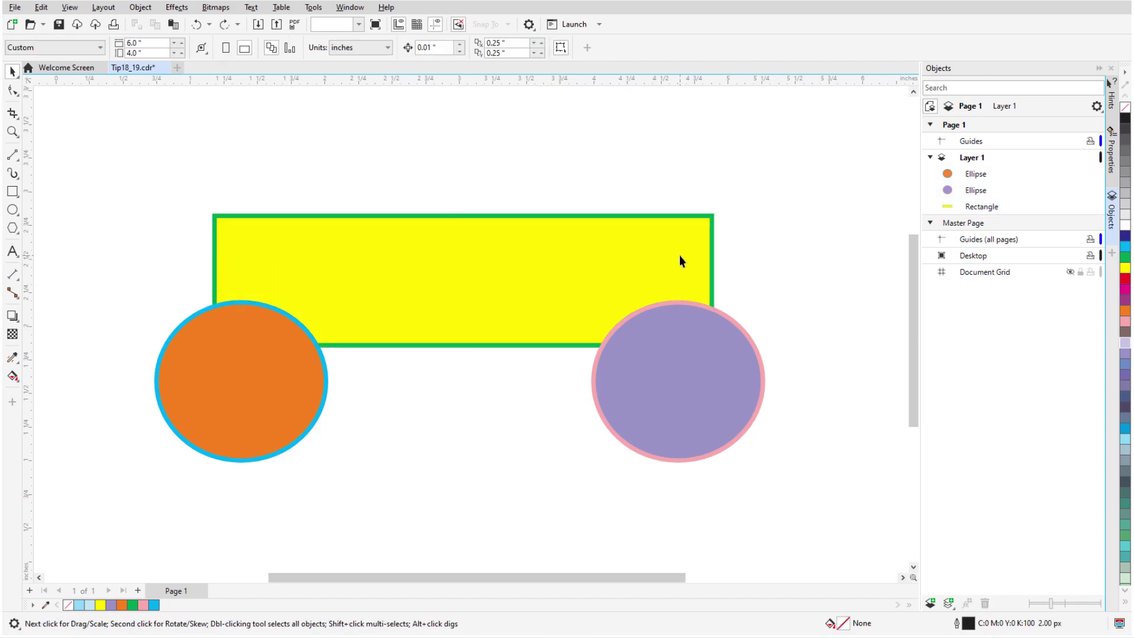
Step: Trim the purple circle with the yellow rectangle
{"action": "left_click", "coordinate": [679, 255]}
{"action": "left_click", "coordinate": [725, 400], "text": "shift"}
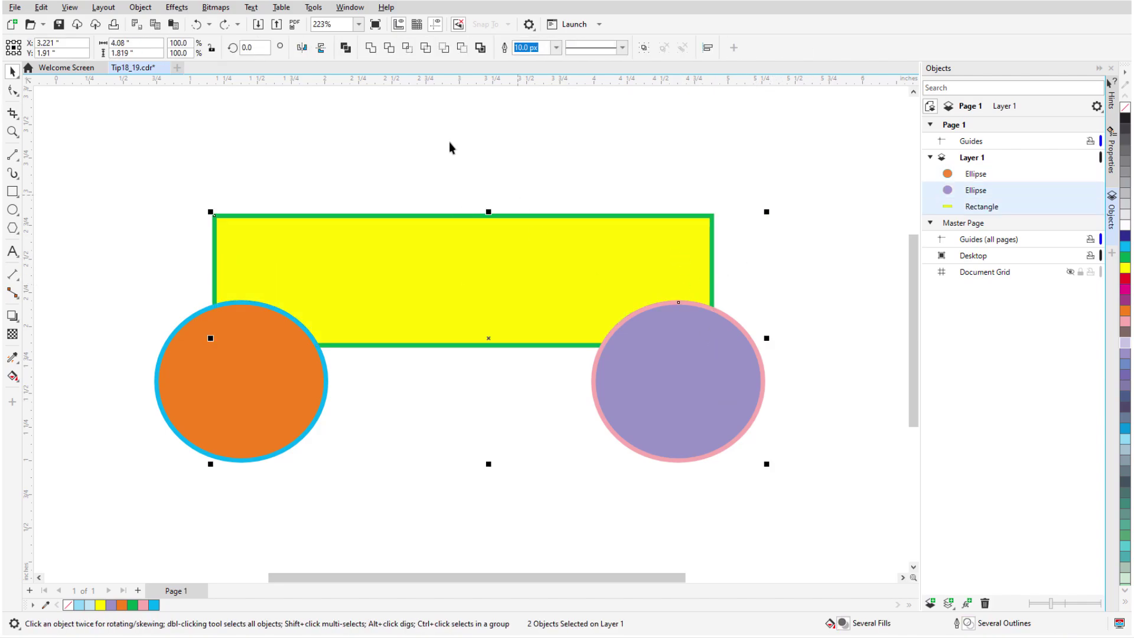
{"action": "left_click", "coordinate": [388, 47]}
{"action": "left_click", "coordinate": [429, 172]}
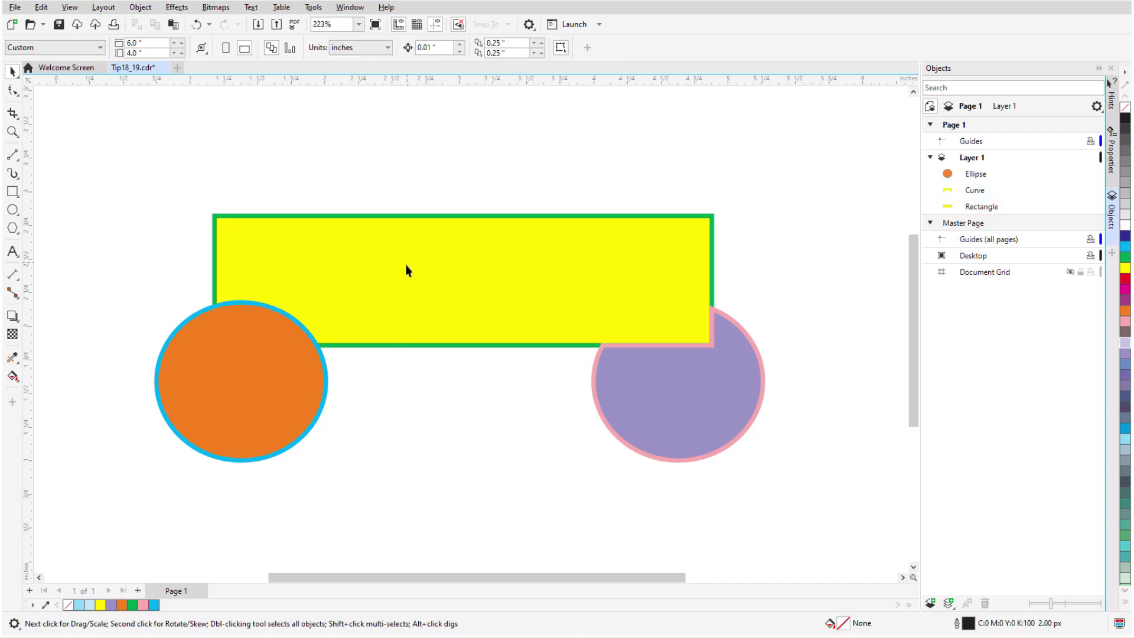
Step: Trim the orange circle with the rectangle, then move the rectangle up clear of both circles
{"action": "left_click", "coordinate": [405, 261]}
{"action": "left_click", "coordinate": [261, 422], "text": "shift"}
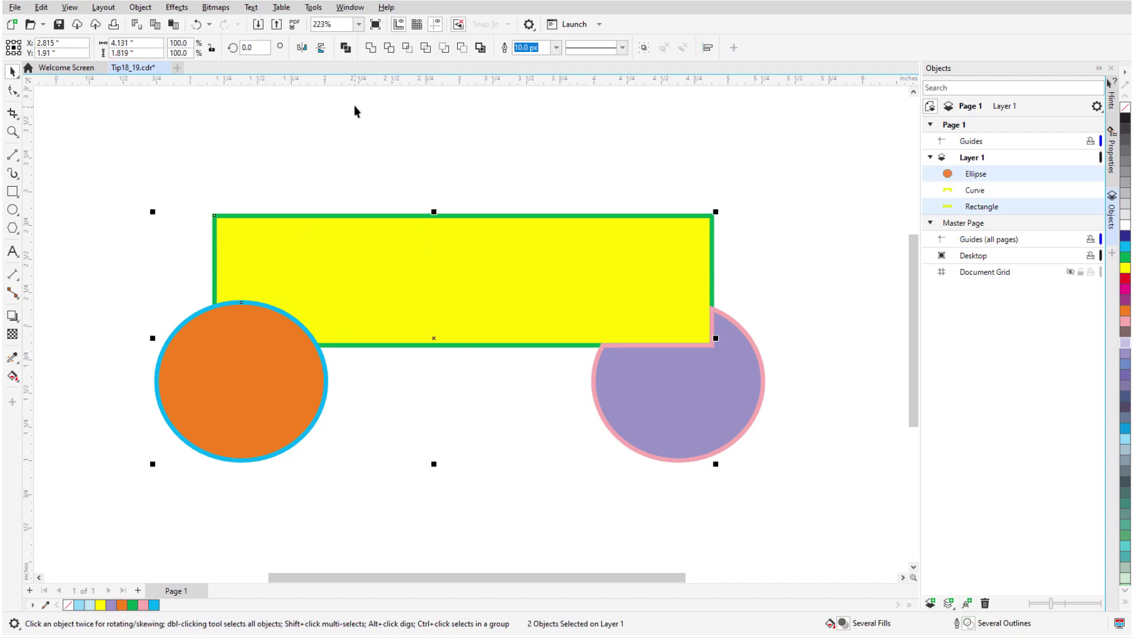
{"action": "left_click", "coordinate": [389, 47]}
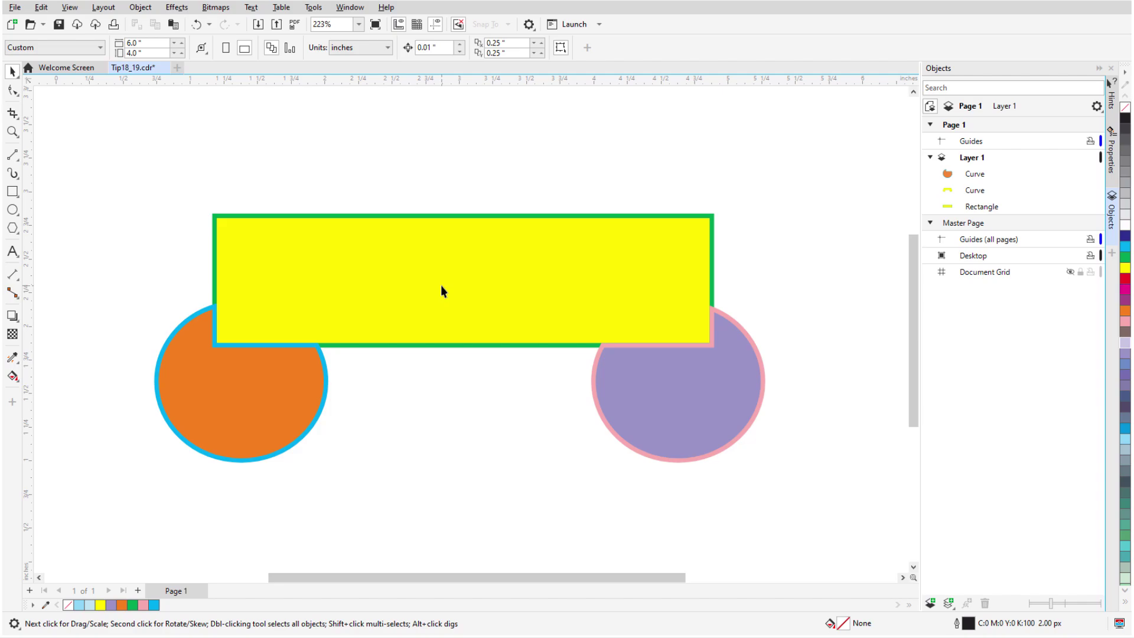
{"action": "left_click", "coordinate": [463, 279]}
{"action": "left_click_drag", "start_coordinate": [463, 278], "coordinate": [467, 212]}
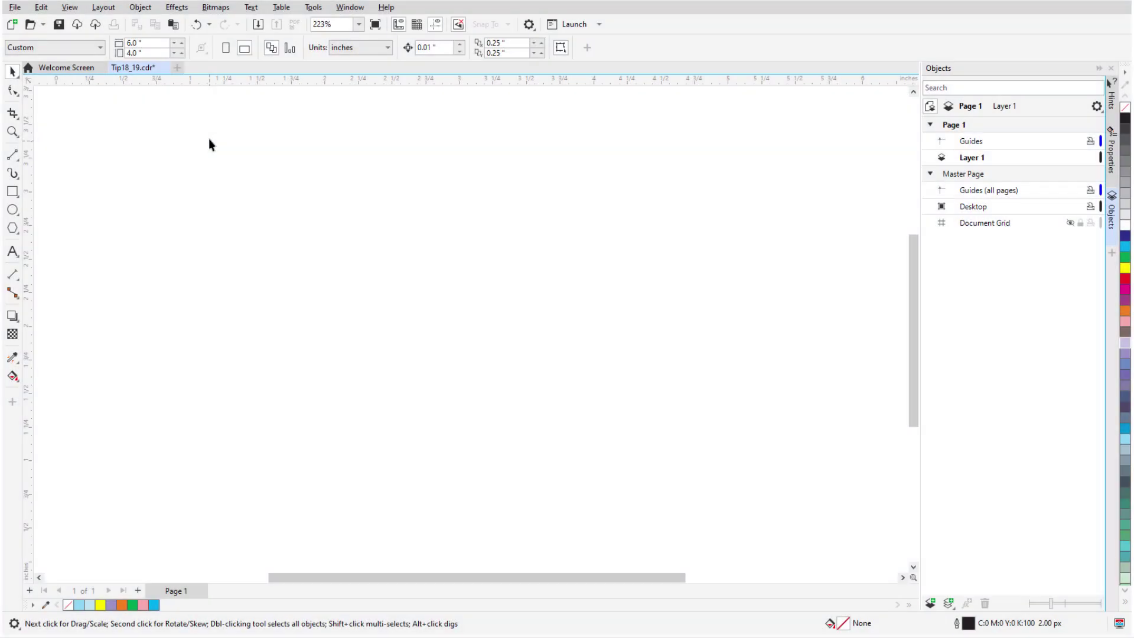
{"action": "left_click", "coordinate": [141, 7]}
{"action": "mouse_move", "coordinate": [260, 39]}
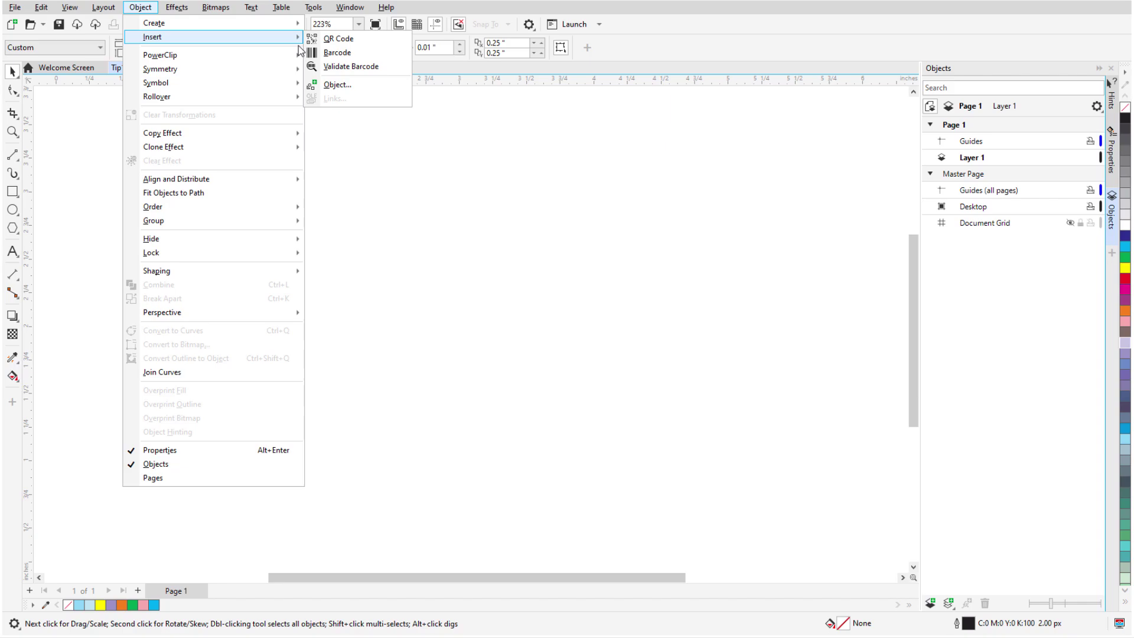
{"action": "left_click", "coordinate": [361, 55]}
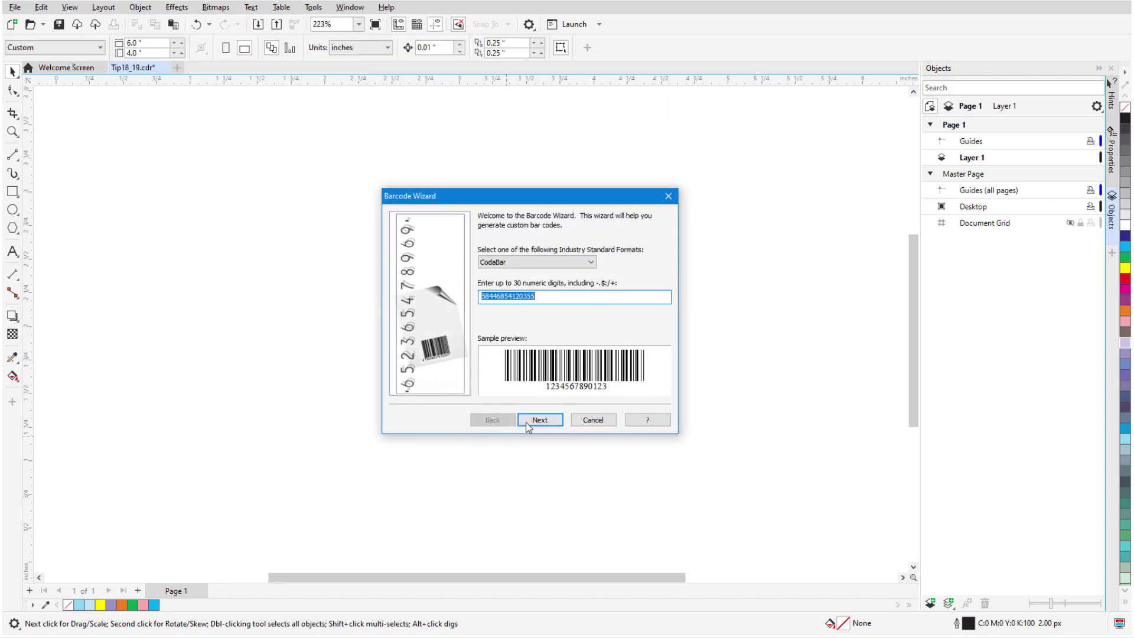
{"action": "left_click", "coordinate": [540, 421]}
{"action": "left_click", "coordinate": [540, 420]}
{"action": "left_click", "coordinate": [540, 420]}
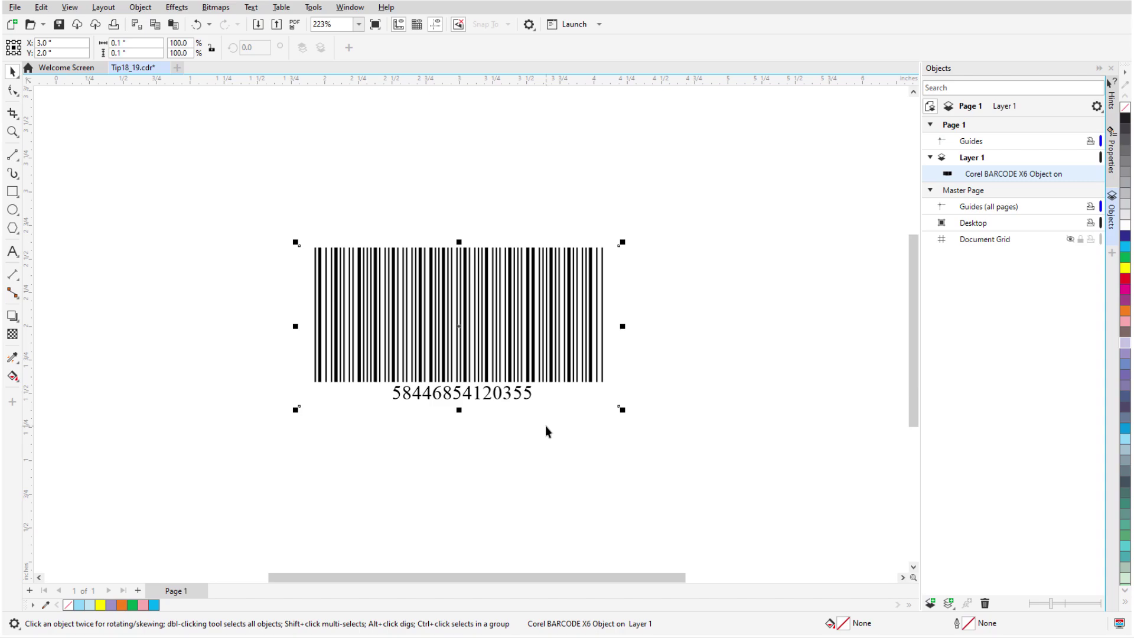
{"action": "double_click", "coordinate": [541, 306]}
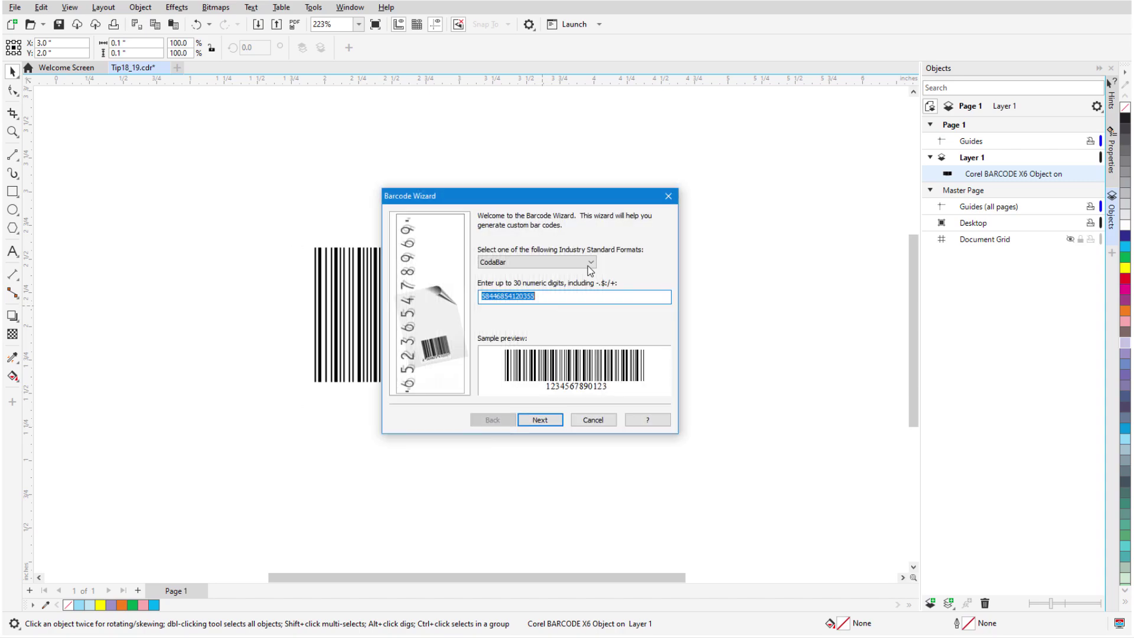
{"action": "left_click", "coordinate": [668, 196]}
{"action": "left_click", "coordinate": [693, 278]}
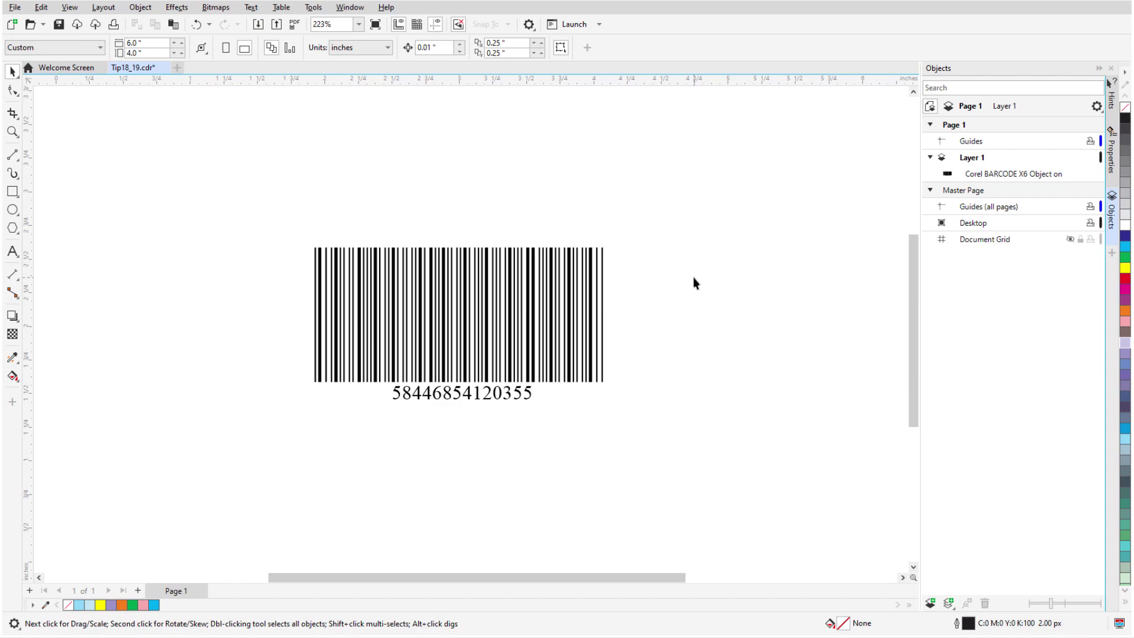
Step: Paste the barcode as a Picture (Metafile) copy and place it right of the original
{"action": "left_click", "coordinate": [580, 320]}
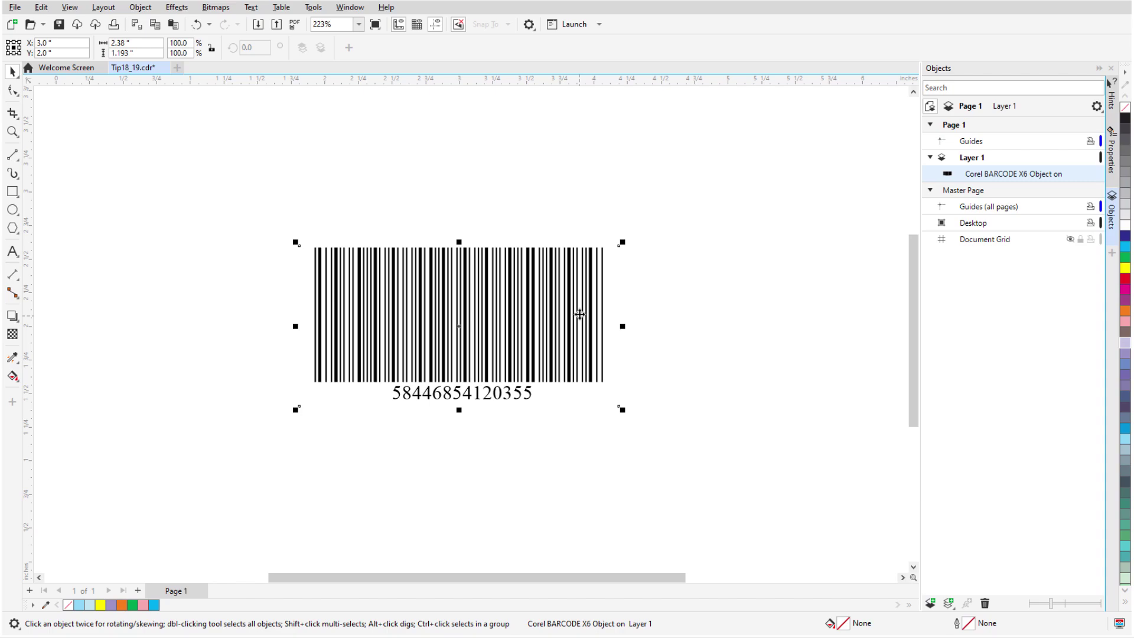
{"action": "left_click", "coordinate": [42, 8]}
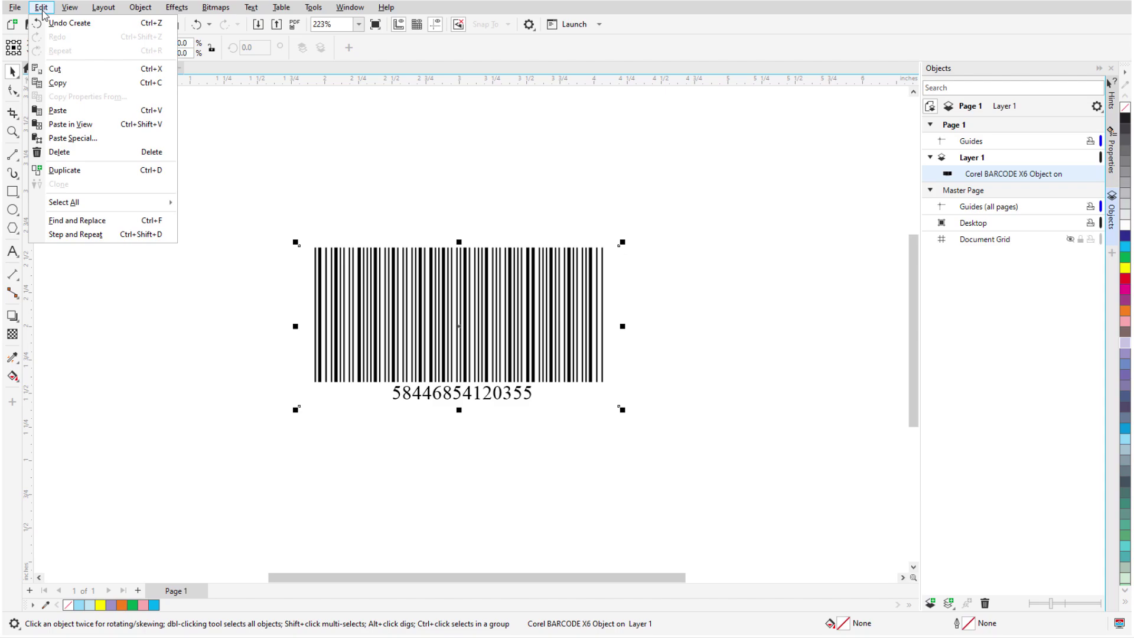
{"action": "left_click", "coordinate": [126, 138]}
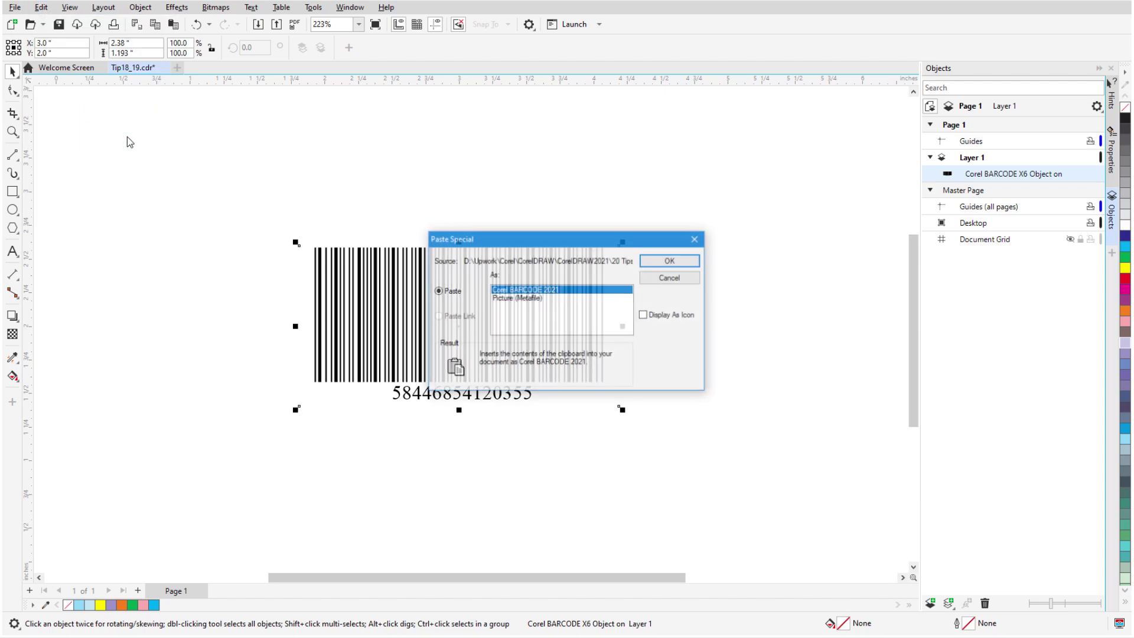
{"action": "left_click", "coordinate": [535, 301]}
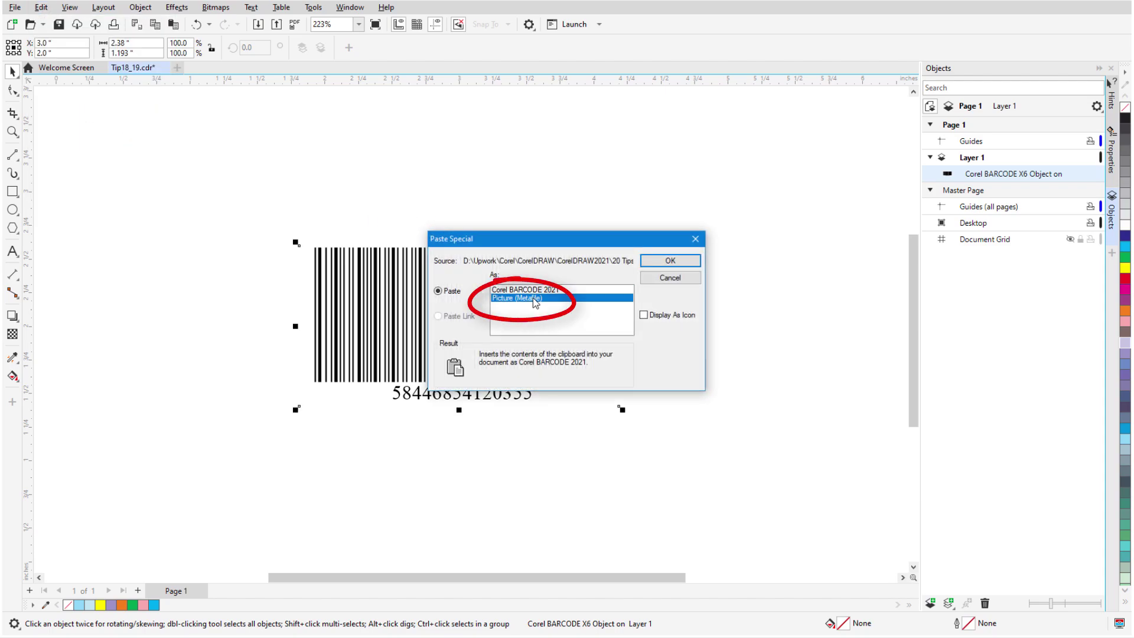
{"action": "left_click", "coordinate": [671, 261]}
{"action": "left_click_drag", "start_coordinate": [484, 337], "coordinate": [774, 329]}
{"action": "left_click_drag", "start_coordinate": [623, 577], "coordinate": [696, 586]}
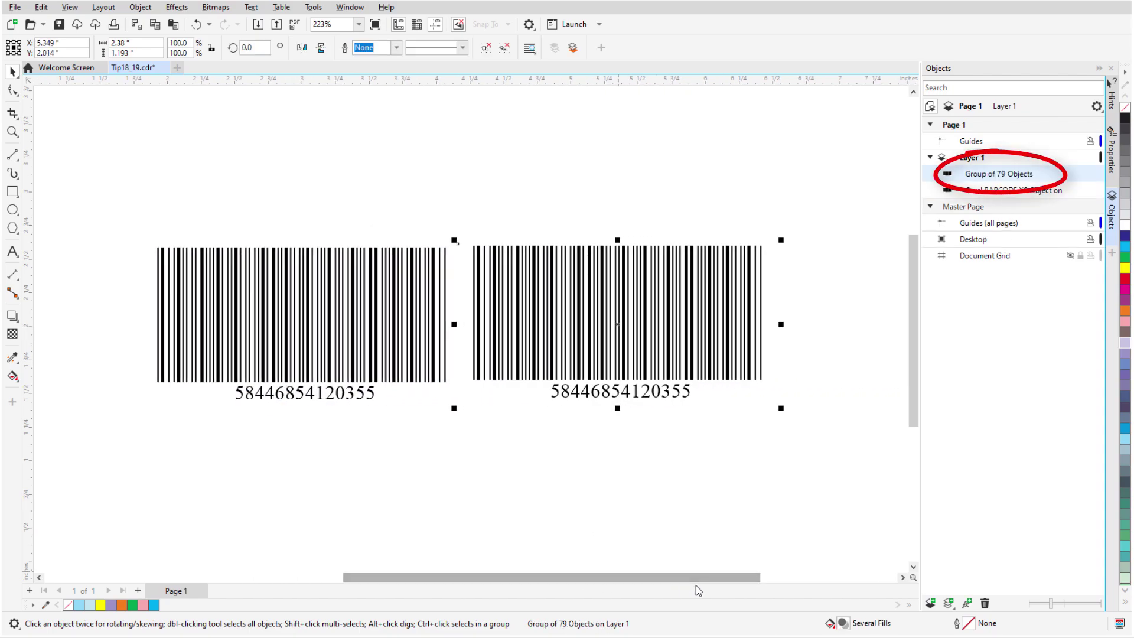
Step: Ungroup the copy, fill its digits lavender in a condensed font, and regroup it
{"action": "left_click", "coordinate": [504, 47]}
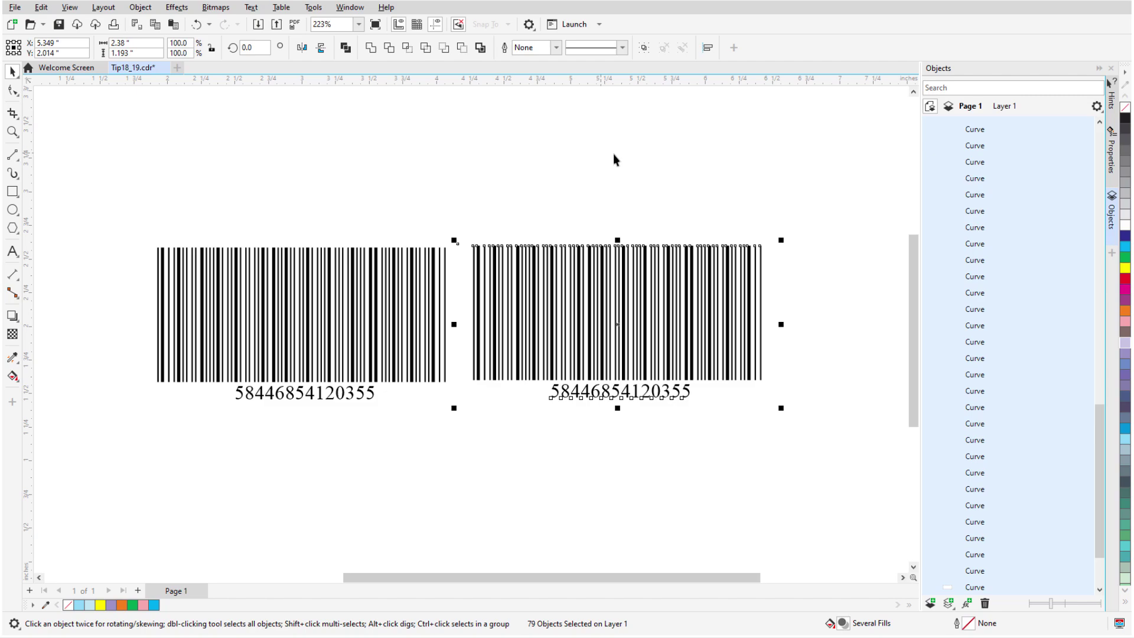
{"action": "left_click_drag", "start_coordinate": [537, 429], "coordinate": [700, 382]}
{"action": "left_click", "coordinate": [1126, 353]}
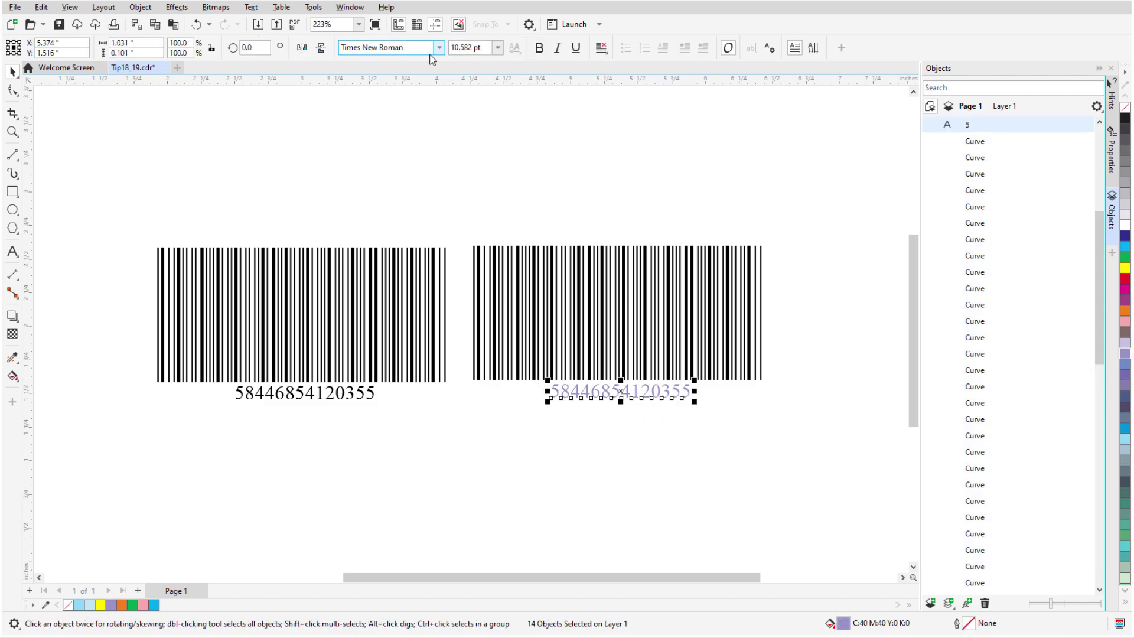
{"action": "left_click", "coordinate": [439, 47]}
{"action": "left_click", "coordinate": [390, 84]}
{"action": "left_click_drag", "start_coordinate": [464, 204], "coordinate": [767, 286]}
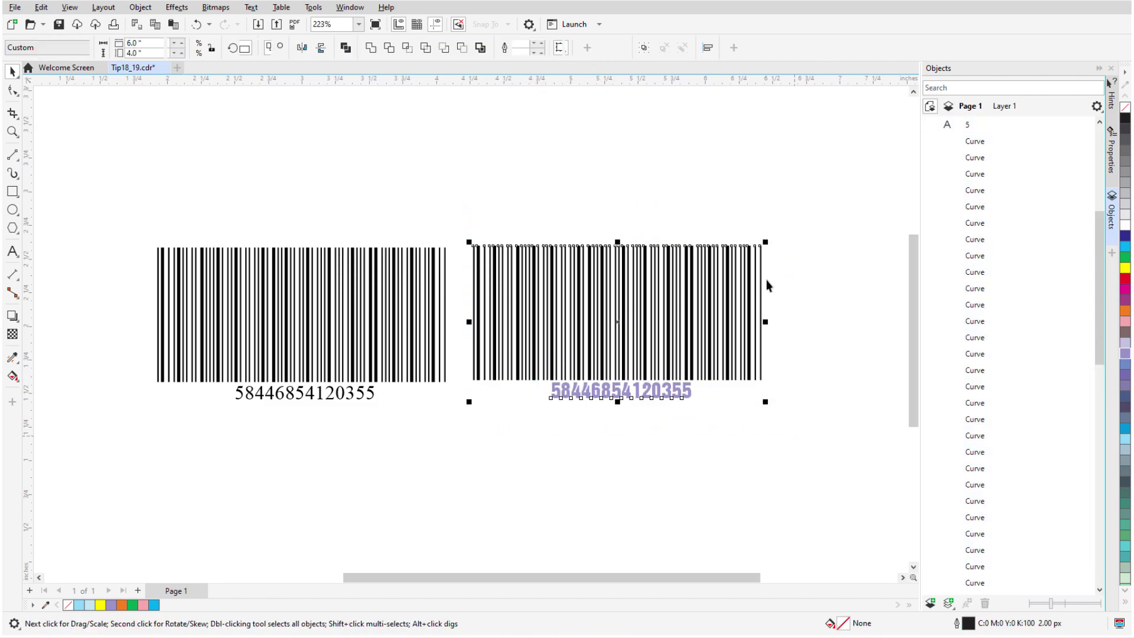
{"action": "left_click", "coordinate": [644, 47]}
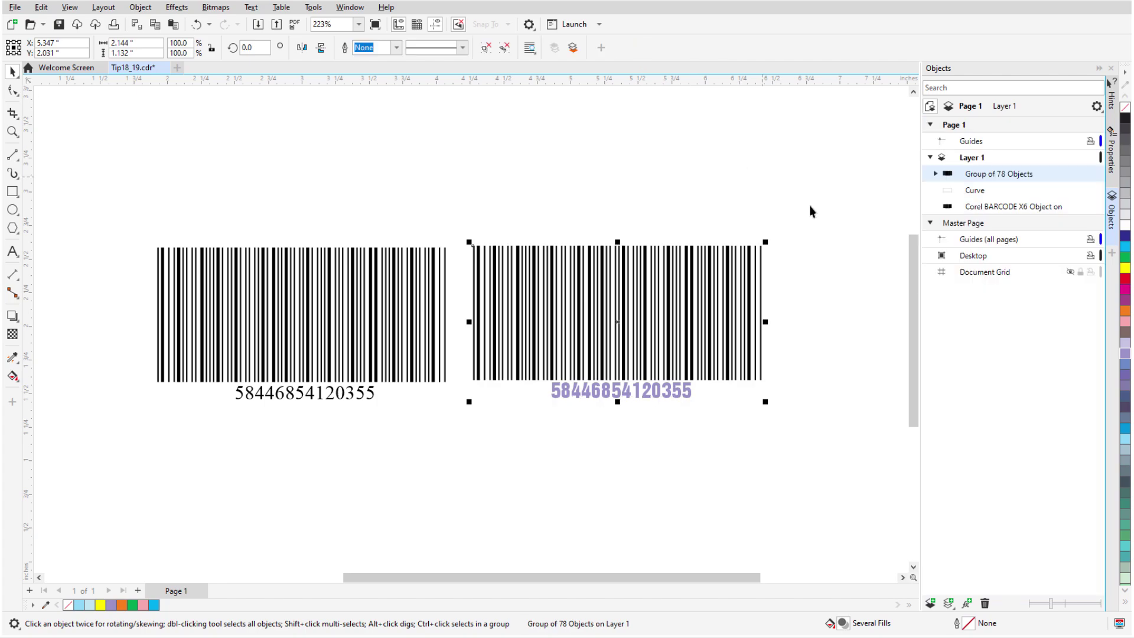
{"action": "left_click", "coordinate": [818, 204]}
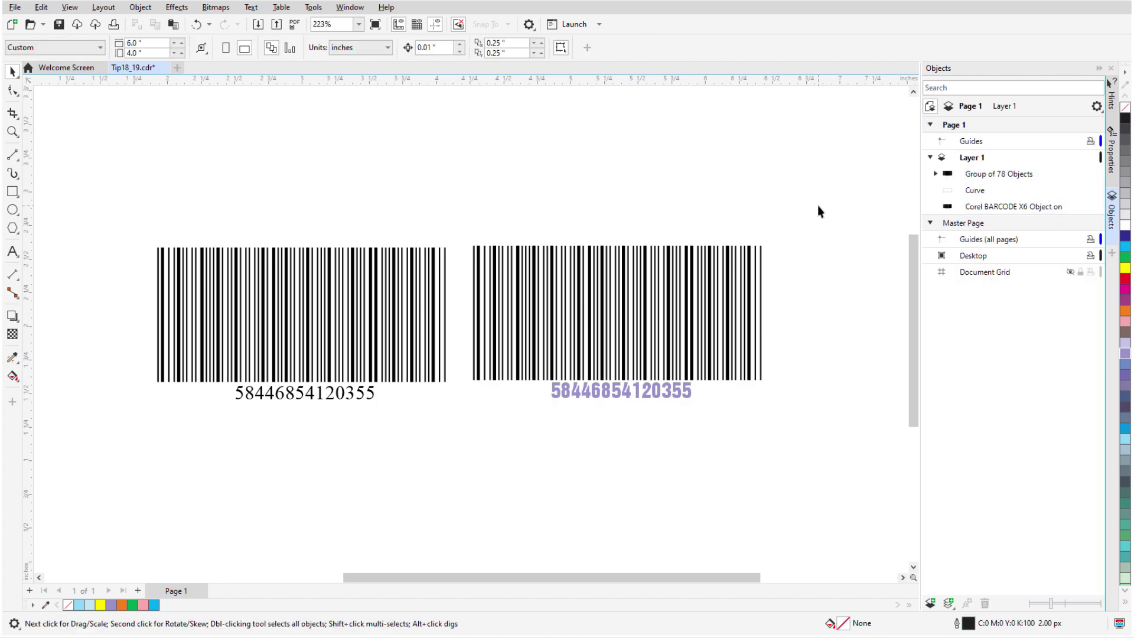